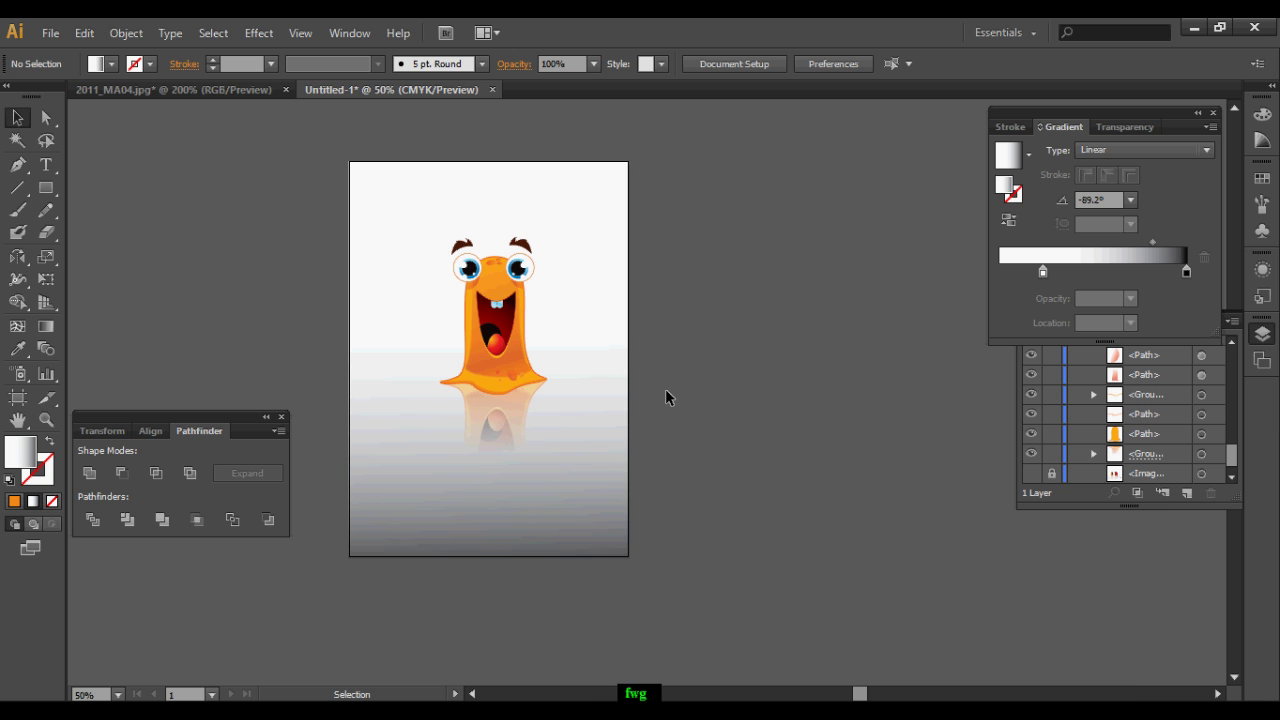
Select the entire finished monster artwork and move it off the artboard to the right as a reference
{"action": "scroll", "coordinate": [665, 389], "scroll_direction": "up", "scroll_amount": 1}
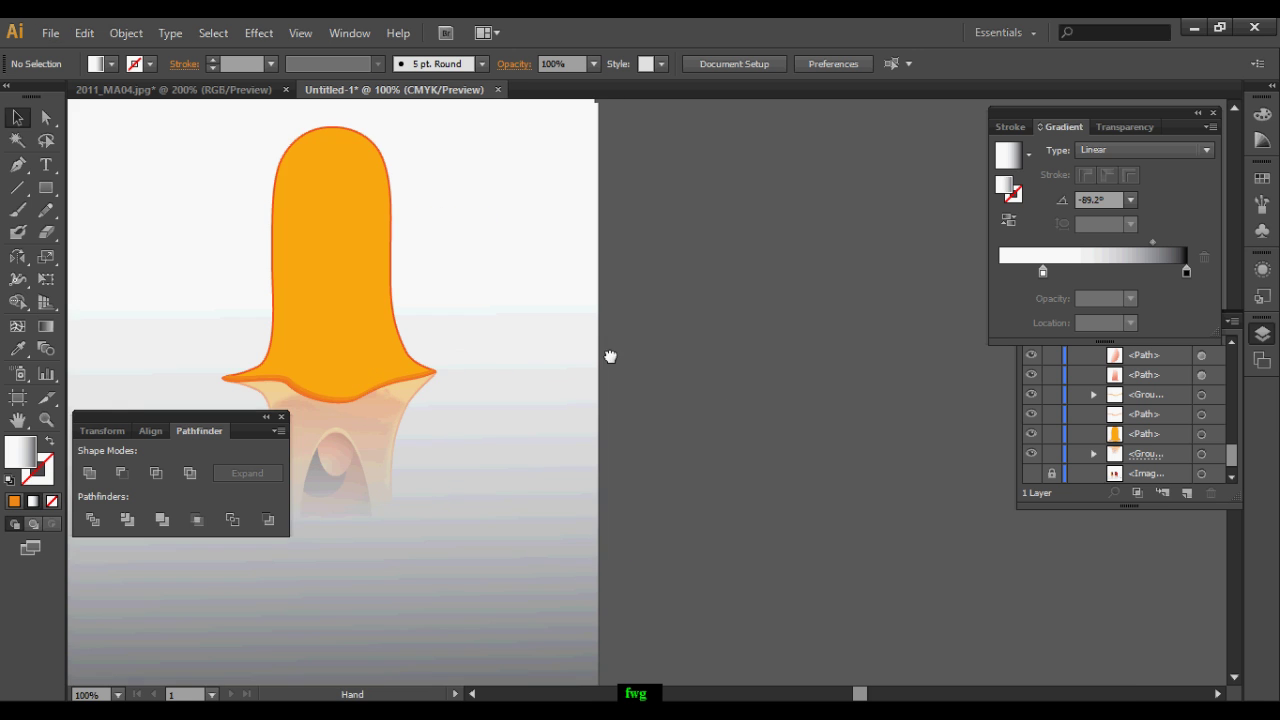
{"action": "left_click_drag", "start_coordinate": [453, 287], "coordinate": [649, 390]}
{"action": "scroll", "coordinate": [533, 323], "scroll_direction": "up", "scroll_amount": 2}
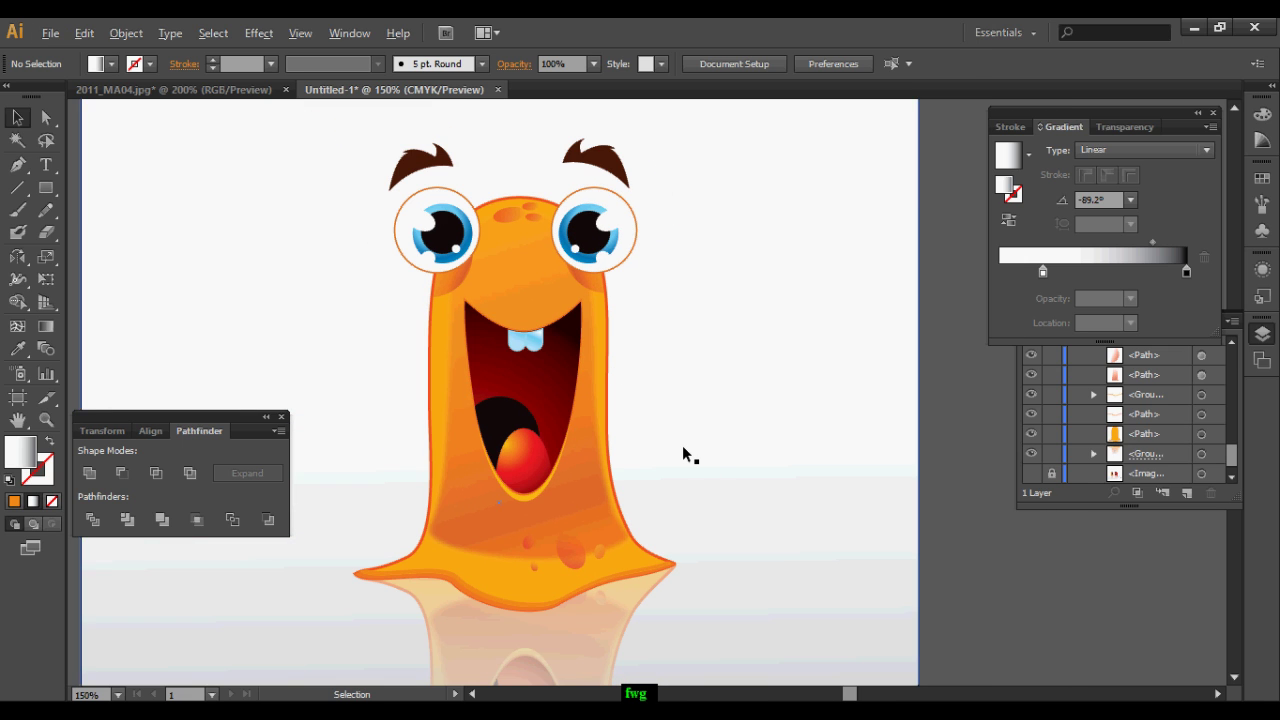
{"action": "scroll", "coordinate": [682, 445], "scroll_direction": "down", "scroll_amount": 3}
{"action": "left_click_drag", "start_coordinate": [769, 650], "coordinate": [446, 257]}
{"action": "left_click_drag", "start_coordinate": [629, 371], "coordinate": [910, 381]}
{"action": "left_click_drag", "start_coordinate": [643, 400], "coordinate": [643, 400]}
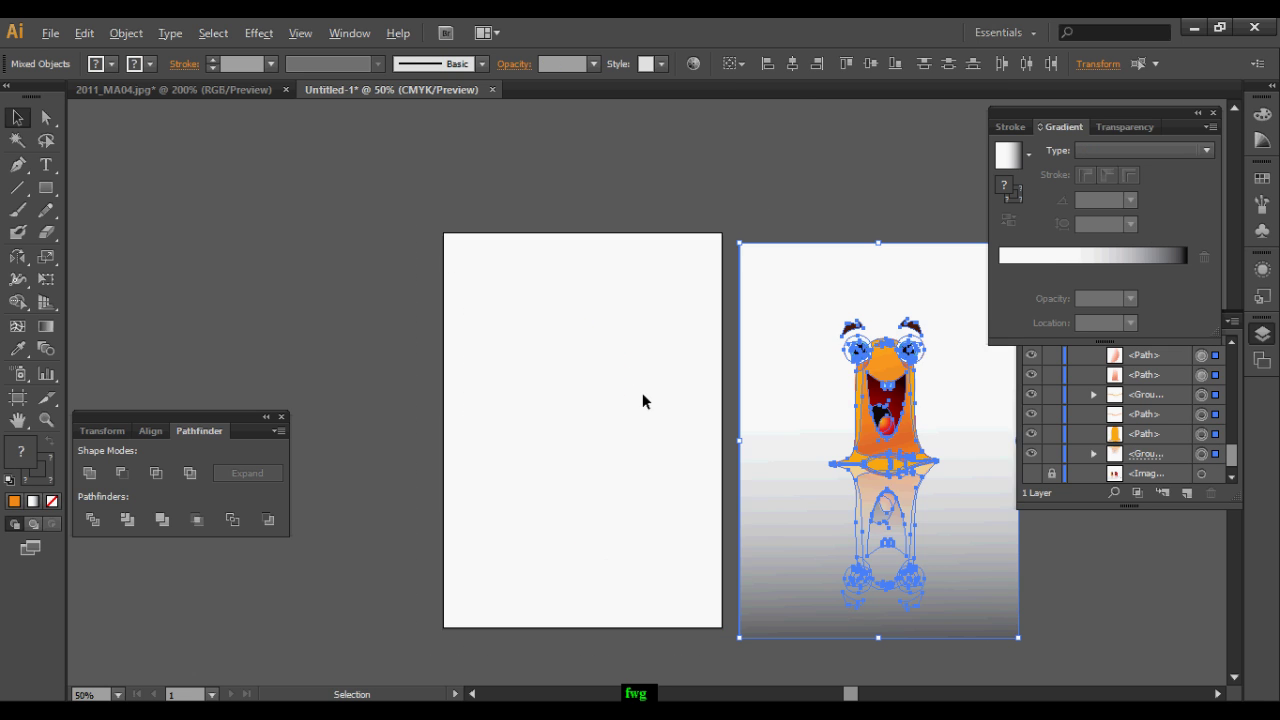
Draw a tall ellipse near the middle of the empty artboard, fill it with solid orange and adjust its position
{"action": "scroll", "coordinate": [643, 400], "scroll_direction": "up", "scroll_amount": 2}
{"action": "left_click", "coordinate": [45, 190]}
{"action": "left_click_drag", "start_coordinate": [45, 200], "coordinate": [100, 252]}
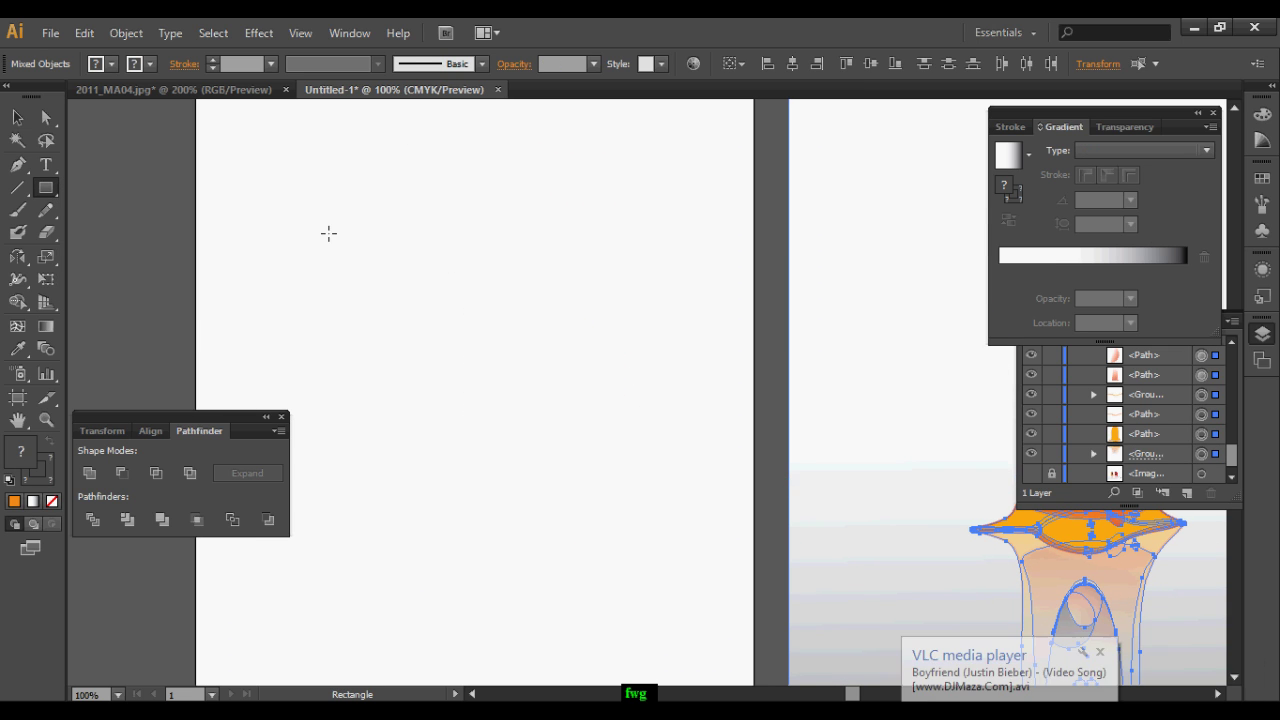
{"action": "left_click_drag", "start_coordinate": [400, 198], "coordinate": [603, 620]}
{"action": "left_click", "coordinate": [14, 501]}
{"action": "key", "text": "v"}
{"action": "left_click_drag", "start_coordinate": [482, 344], "coordinate": [427, 287]}
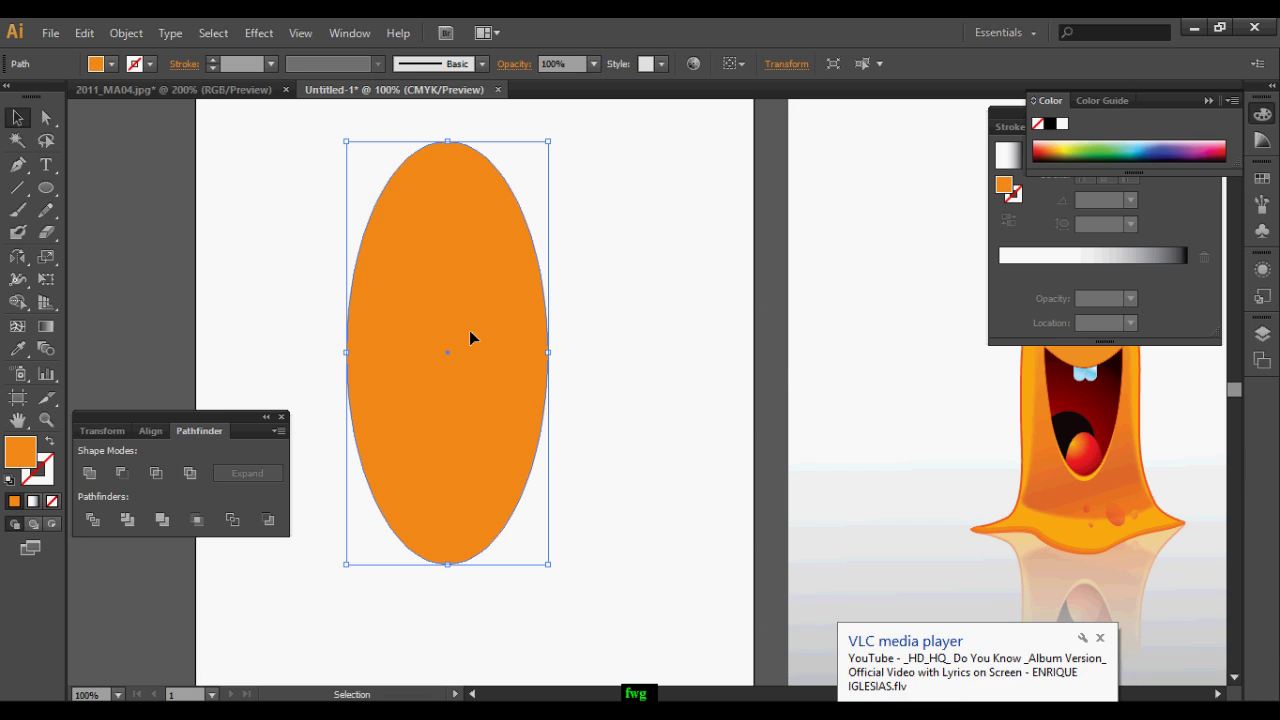
{"action": "left_click_drag", "start_coordinate": [474, 345], "coordinate": [497, 352]}
Add six anchor points to the ellipse outline: one pair on the upper shoulders and two pairs on the lower sides
{"action": "left_click", "coordinate": [18, 167]}
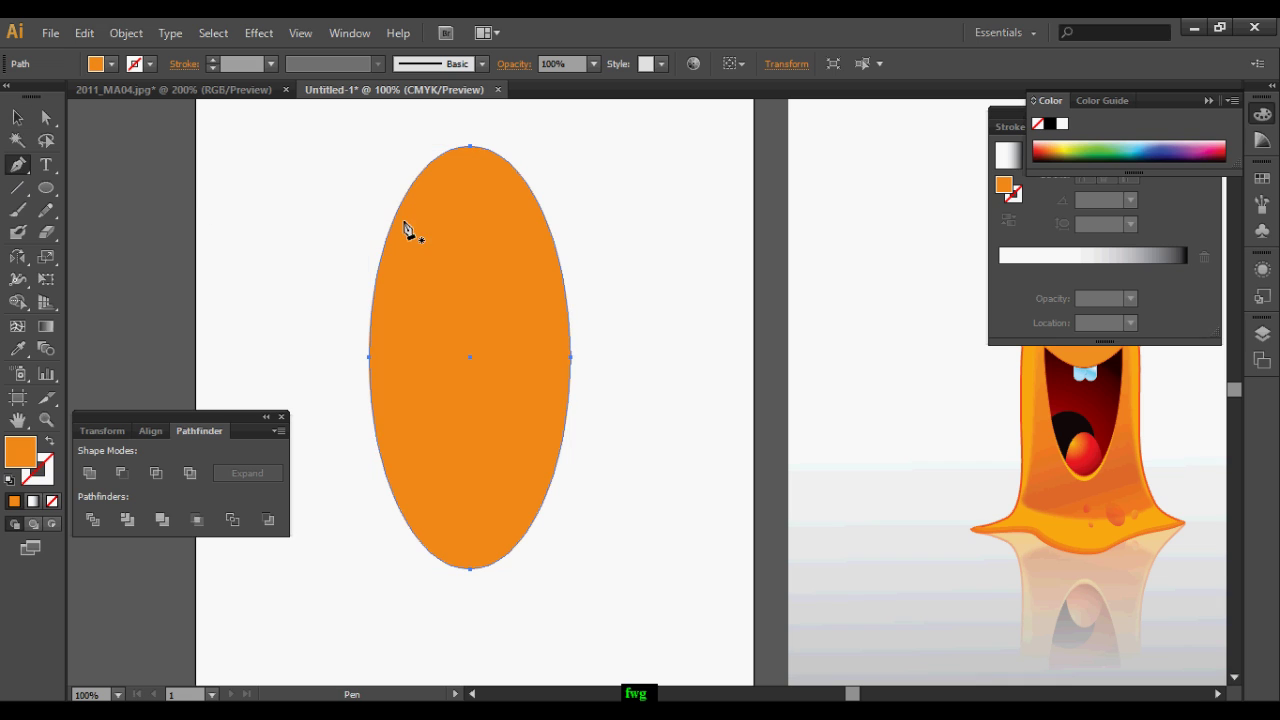
{"action": "left_click", "coordinate": [405, 194]}
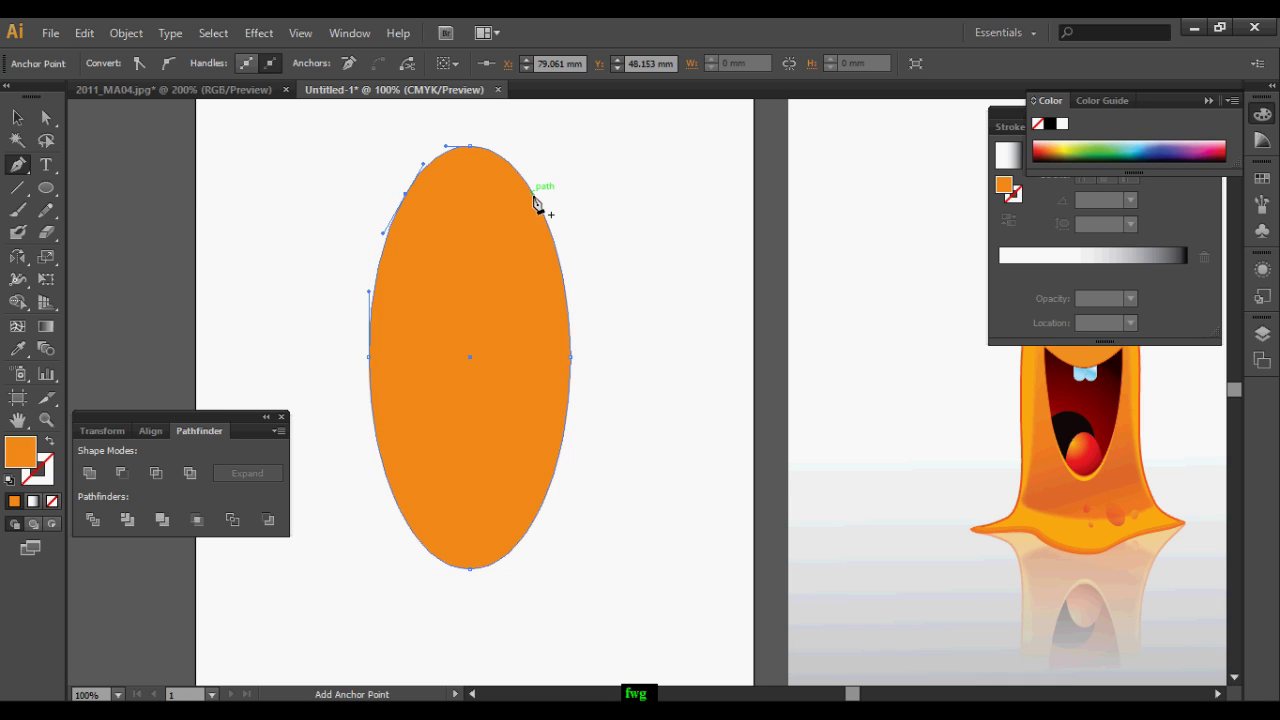
{"action": "left_click", "coordinate": [551, 482]}
{"action": "left_click", "coordinate": [388, 481]}
{"action": "left_click", "coordinate": [415, 536]}
{"action": "left_click", "coordinate": [527, 542]}
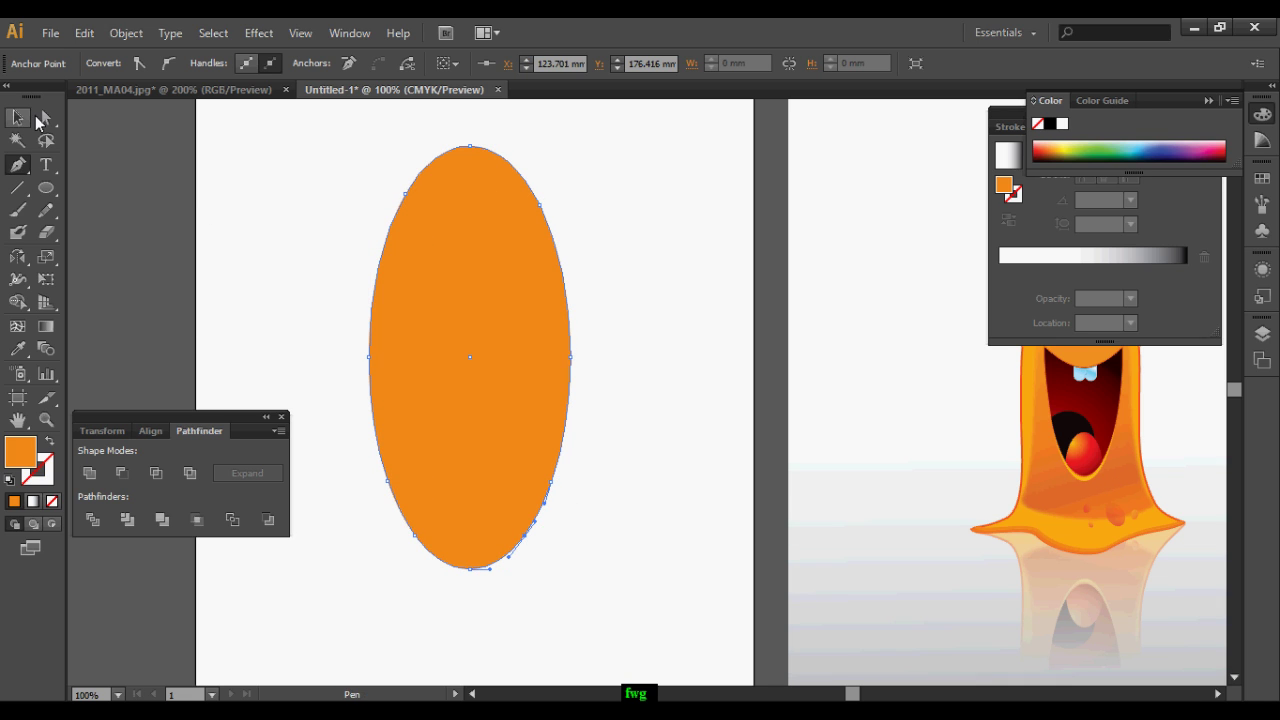
Raise the two shoulder anchors of the ellipse and move the middle side anchors inward to straighten the body's sides
{"action": "left_click", "coordinate": [407, 198]}
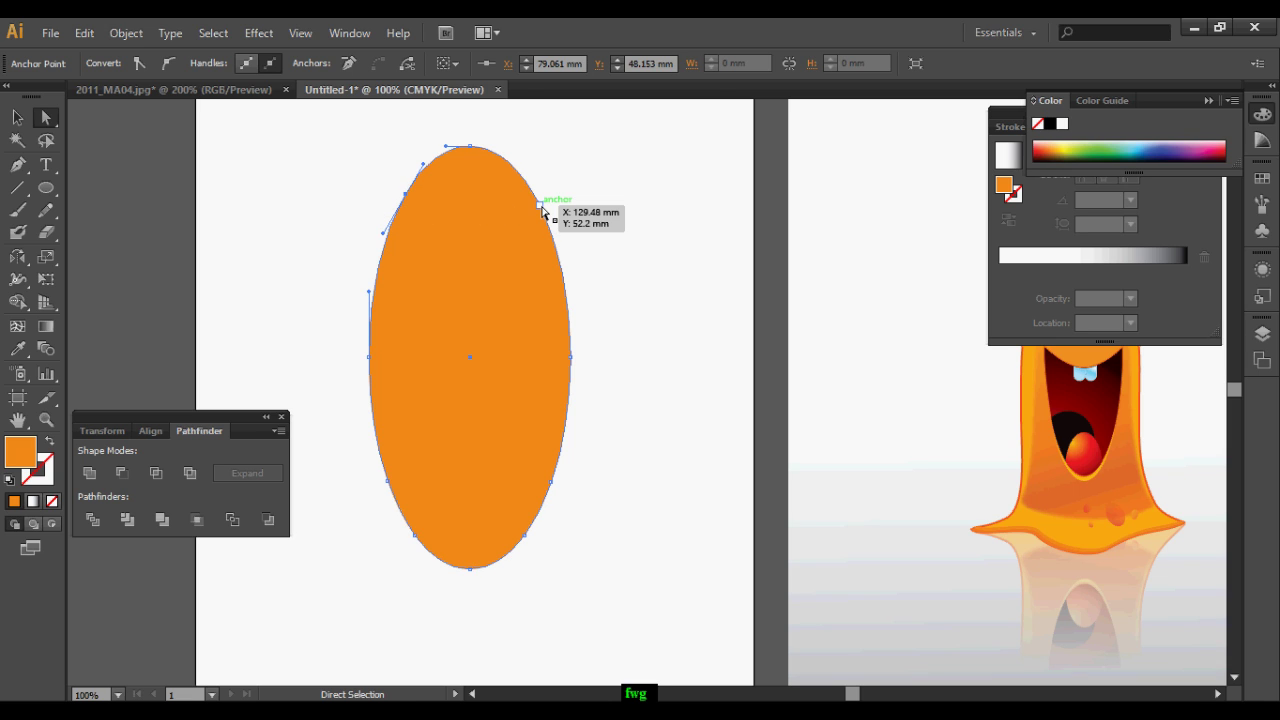
{"action": "left_click", "coordinate": [541, 207], "text": "shift"}
{"action": "key", "text": "shift+Up"}
{"action": "key", "text": "shift+Up"}
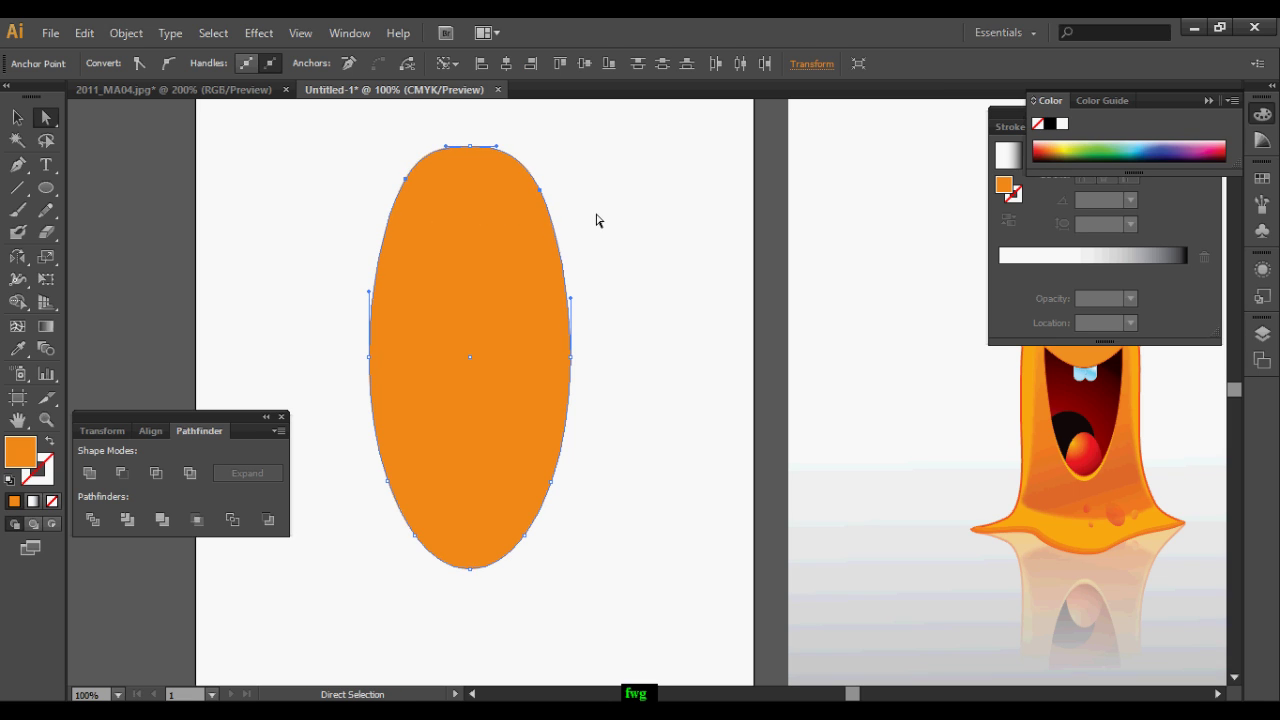
{"action": "left_click", "coordinate": [370, 356]}
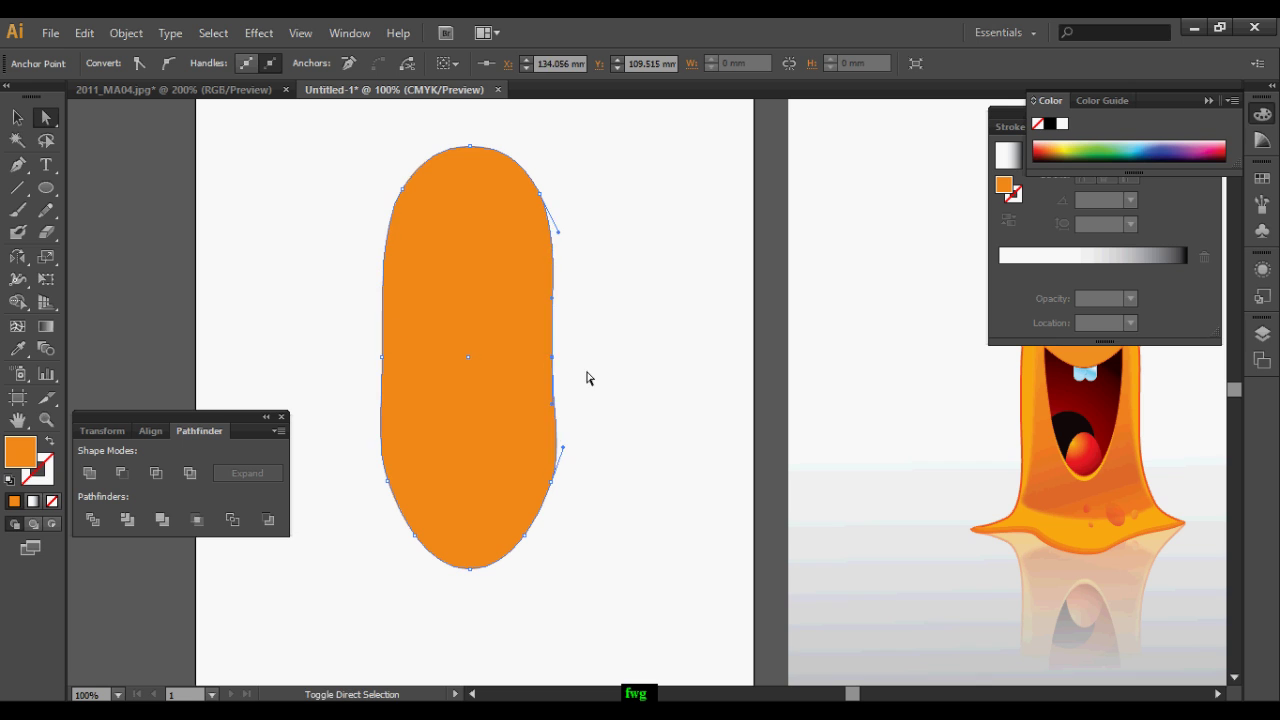
Pull the body's lower anchors outward and reposition the neighbouring ones to form a flared base with two side tips
{"action": "left_click_drag", "start_coordinate": [524, 534], "coordinate": [643, 501]}
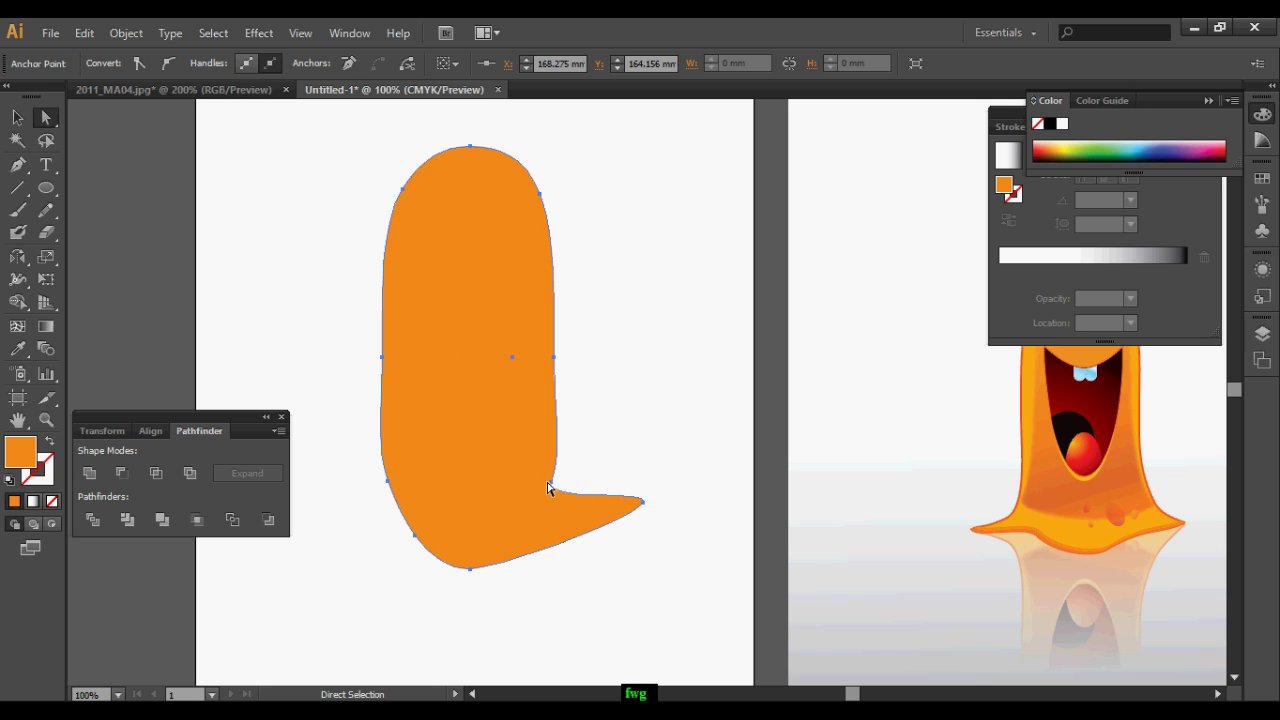
{"action": "left_click", "coordinate": [551, 483]}
{"action": "mouse_move", "coordinate": [551, 483]}
{"action": "left_mouse_down"}
{"action": "mouse_move", "coordinate": [579, 476]}
{"action": "mouse_move", "coordinate": [541, 433]}
{"action": "mouse_move", "coordinate": [565, 472]}
{"action": "left_mouse_up"}
{"action": "mouse_move", "coordinate": [387, 484]}
{"action": "left_mouse_down"}
{"action": "mouse_move", "coordinate": [341, 476]}
{"action": "mouse_move", "coordinate": [408, 466]}
{"action": "mouse_move", "coordinate": [404, 448]}
{"action": "mouse_move", "coordinate": [384, 470]}
{"action": "left_mouse_up"}
{"action": "left_click_drag", "start_coordinate": [415, 535], "coordinate": [287, 500]}
{"action": "left_click_drag", "start_coordinate": [469, 568], "coordinate": [594, 509]}
Sharpen the base tips with Convert Anchor Point and reshape the bottom edge into a rounded bulge using its curve handles
{"action": "left_click_drag", "start_coordinate": [18, 164], "coordinate": [120, 229]}
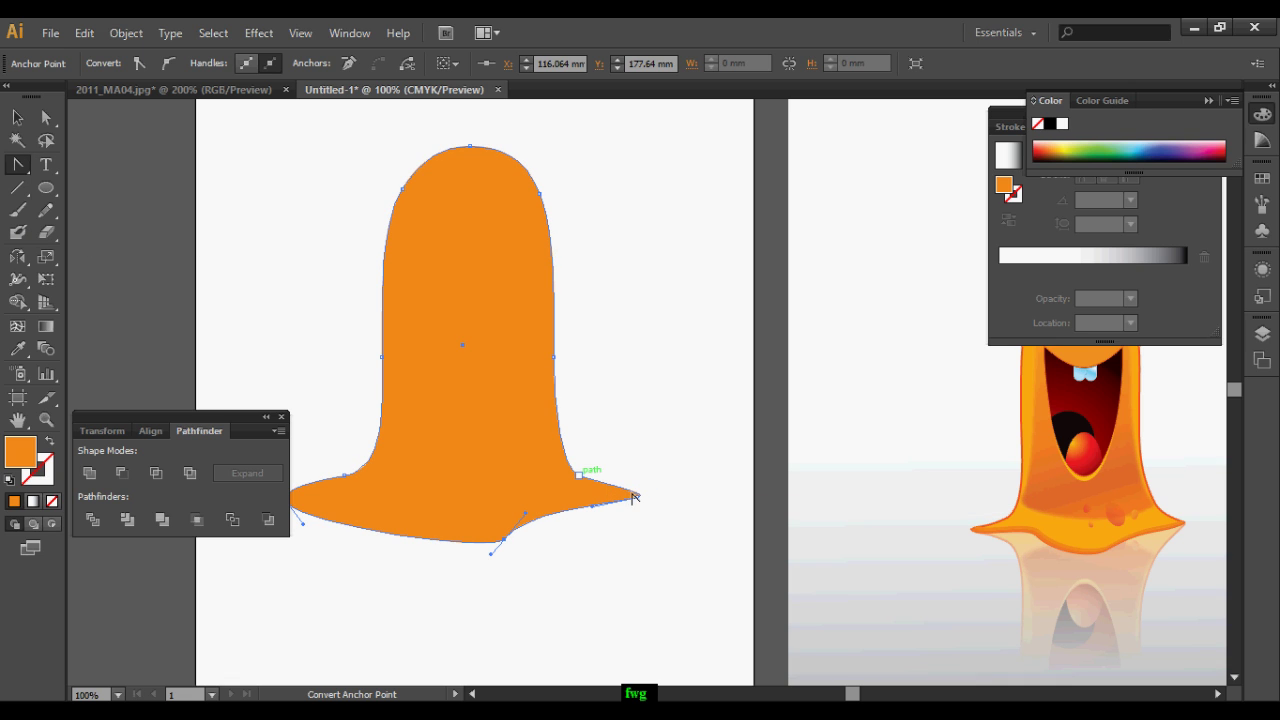
{"action": "mouse_move", "coordinate": [637, 495]}
{"action": "left_mouse_down"}
{"action": "mouse_move", "coordinate": [652, 491]}
{"action": "mouse_move", "coordinate": [617, 515]}
{"action": "mouse_move", "coordinate": [623, 486]}
{"action": "left_mouse_up"}
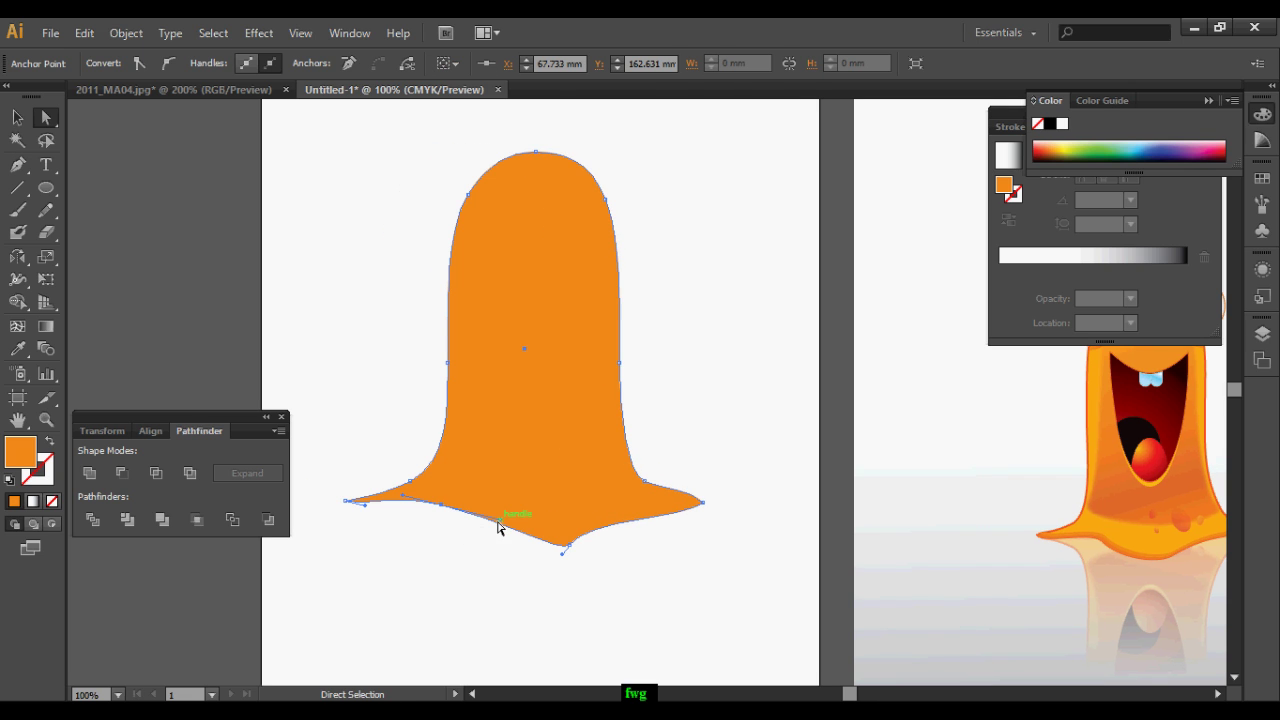
{"action": "left_click_drag", "start_coordinate": [498, 520], "coordinate": [443, 518]}
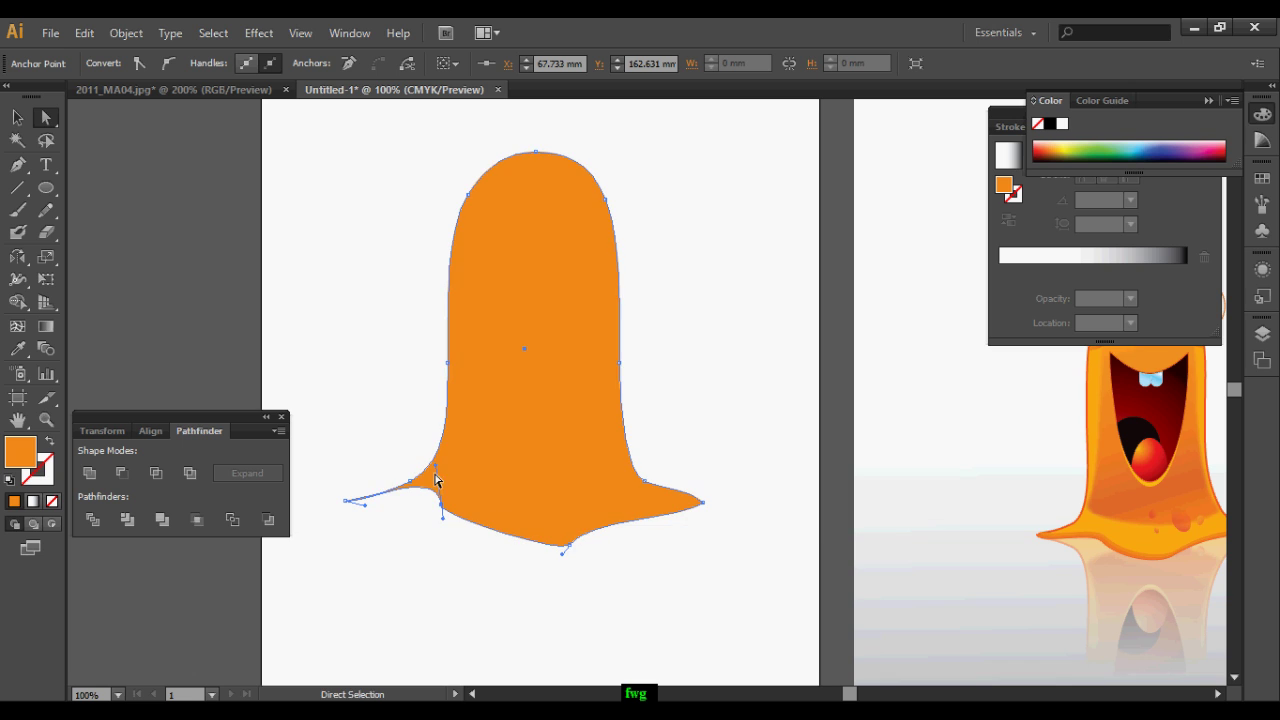
{"action": "left_click_drag", "start_coordinate": [437, 472], "coordinate": [440, 556]}
{"action": "left_click_drag", "start_coordinate": [563, 548], "coordinate": [532, 567]}
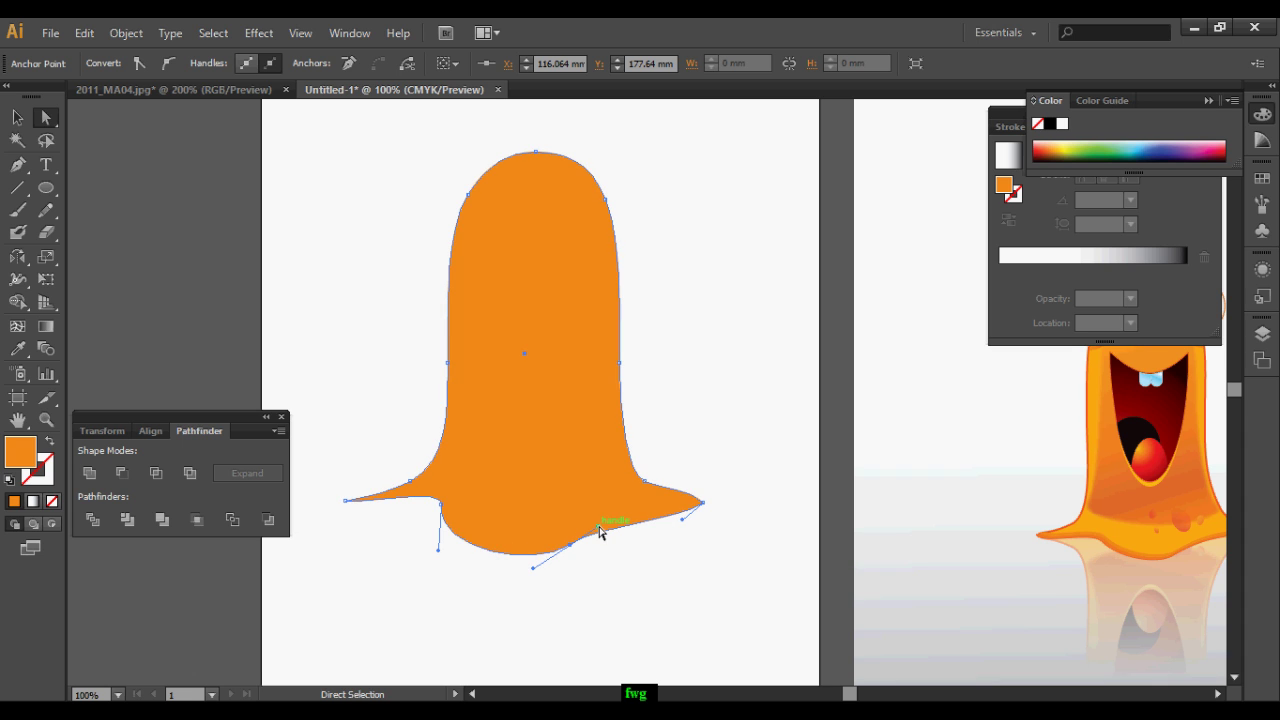
{"action": "left_click_drag", "start_coordinate": [599, 527], "coordinate": [601, 507]}
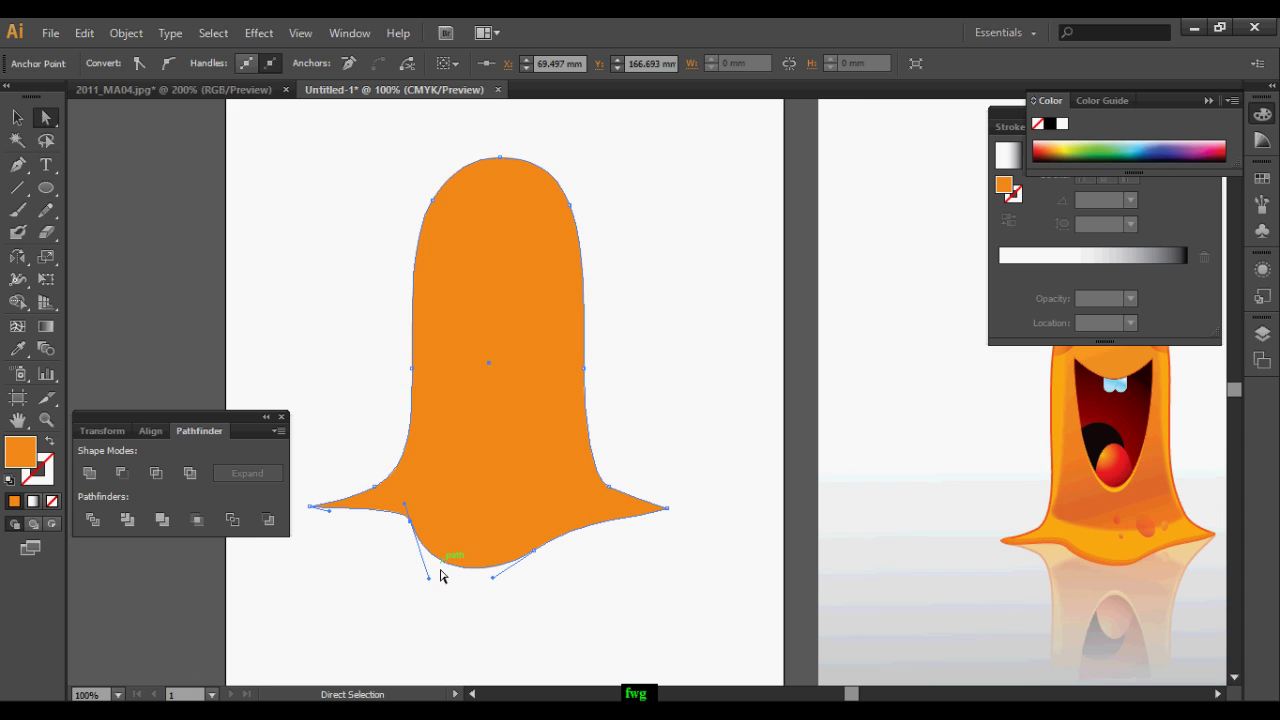
{"action": "left_click_drag", "start_coordinate": [429, 577], "coordinate": [427, 556]}
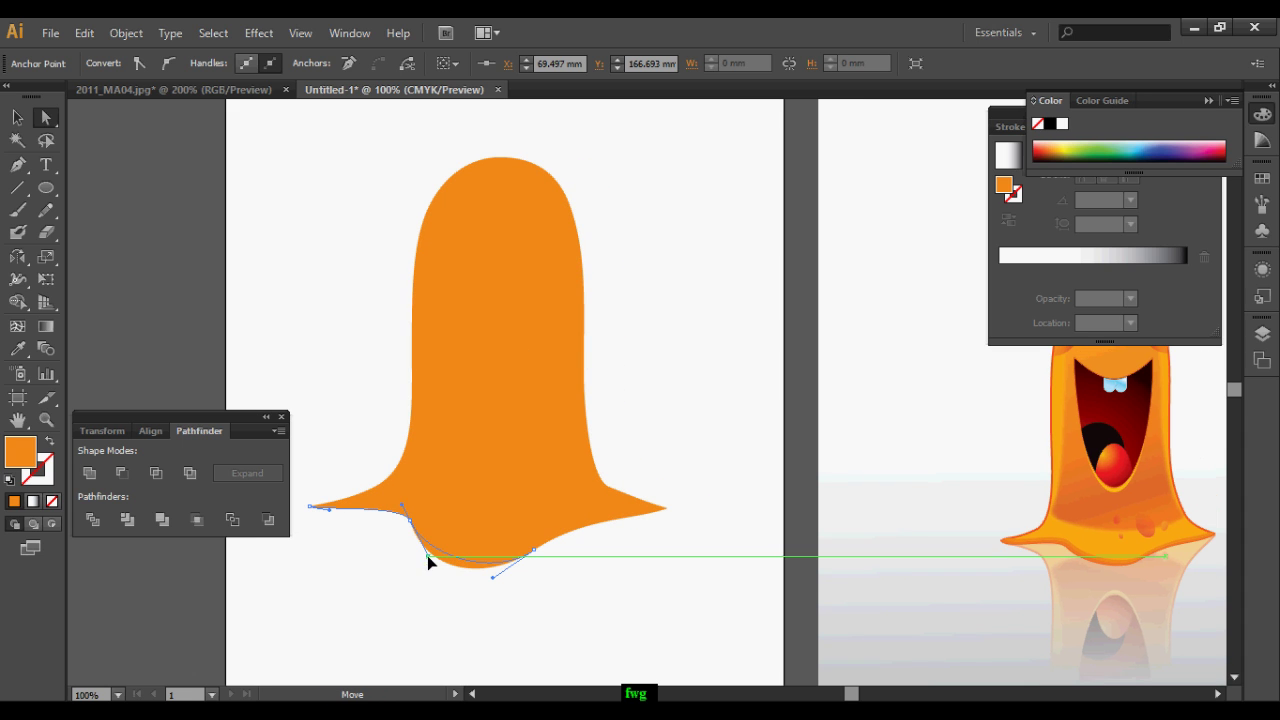
{"action": "left_click", "coordinate": [467, 592]}
{"action": "left_click", "coordinate": [492, 457]}
{"action": "left_click_drag", "start_coordinate": [492, 457], "coordinate": [475, 502]}
Duplicate the body shape, scale the copy down and place it centred inside the original body
{"action": "left_click_drag", "start_coordinate": [489, 367], "coordinate": [677, 358]}
{"action": "left_click", "coordinate": [17, 117]}
{"action": "left_click_drag", "start_coordinate": [814, 234], "coordinate": [770, 282]}
{"action": "left_click_drag", "start_coordinate": [638, 450], "coordinate": [500, 428]}
Delete the inner copy's bottom and side-tip anchors and curve its lower edge and corners with the remaining handles
{"action": "key", "text": "a"}
{"action": "left_click_drag", "start_coordinate": [512, 541], "coordinate": [514, 574]}
{"action": "left_click_drag", "start_coordinate": [17, 164], "coordinate": [120, 209]}
{"action": "left_click", "coordinate": [420, 556]}
{"action": "left_click", "coordinate": [515, 578]}
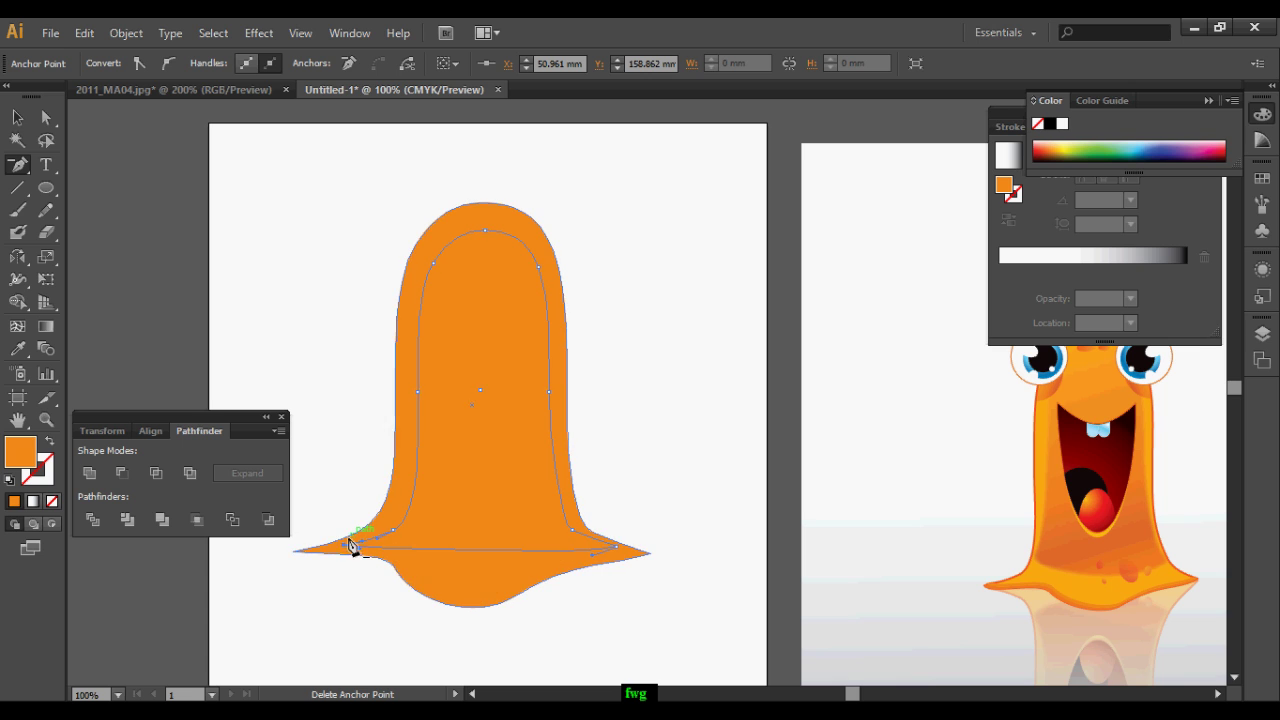
{"action": "left_click", "coordinate": [344, 545]}
{"action": "left_click", "coordinate": [616, 547]}
{"action": "key", "text": "a"}
{"action": "mouse_move", "coordinate": [590, 538]}
{"action": "left_mouse_down"}
{"action": "mouse_move", "coordinate": [594, 563]}
{"action": "mouse_move", "coordinate": [582, 562]}
{"action": "left_mouse_up"}
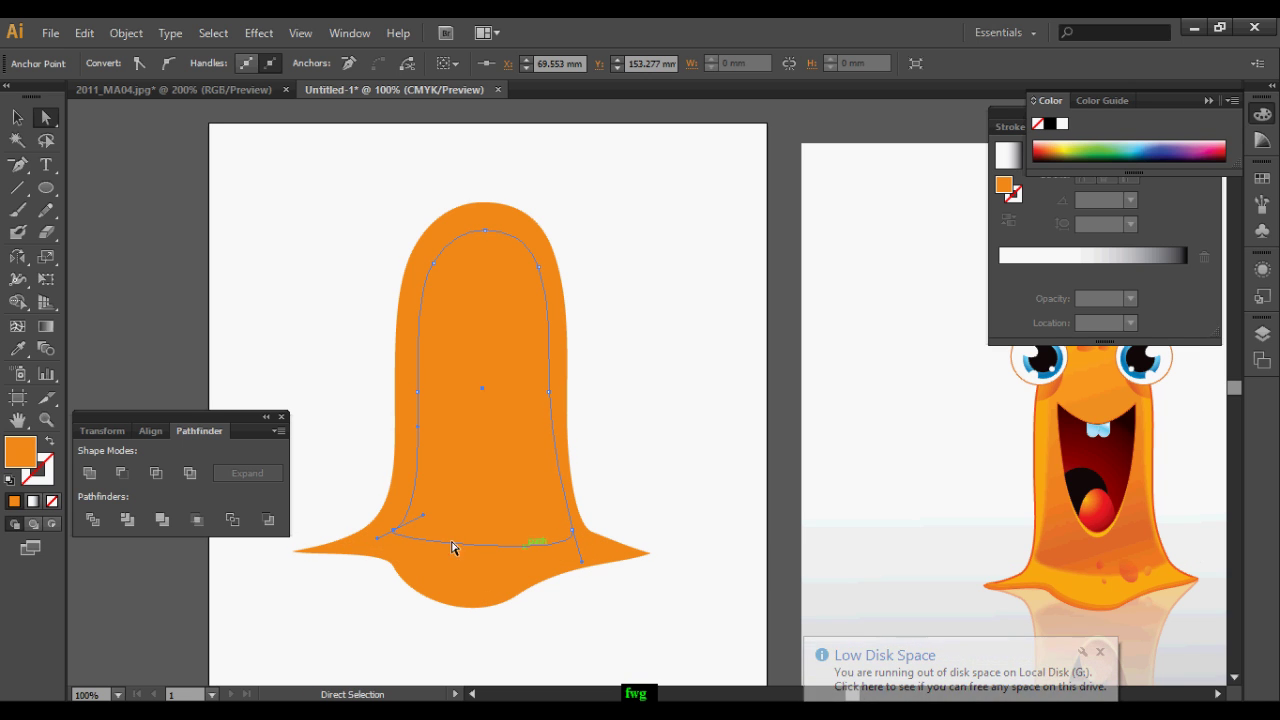
{"action": "left_click_drag", "start_coordinate": [377, 538], "coordinate": [393, 566]}
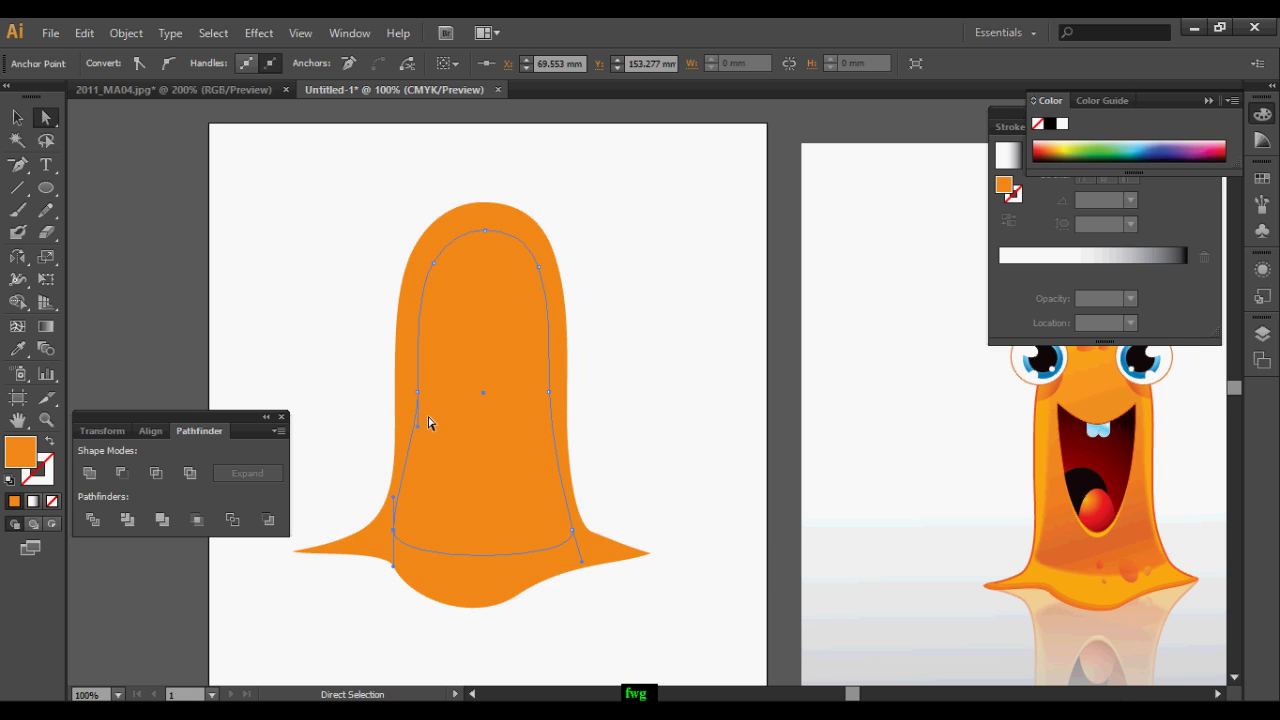
{"action": "left_click", "coordinate": [424, 487]}
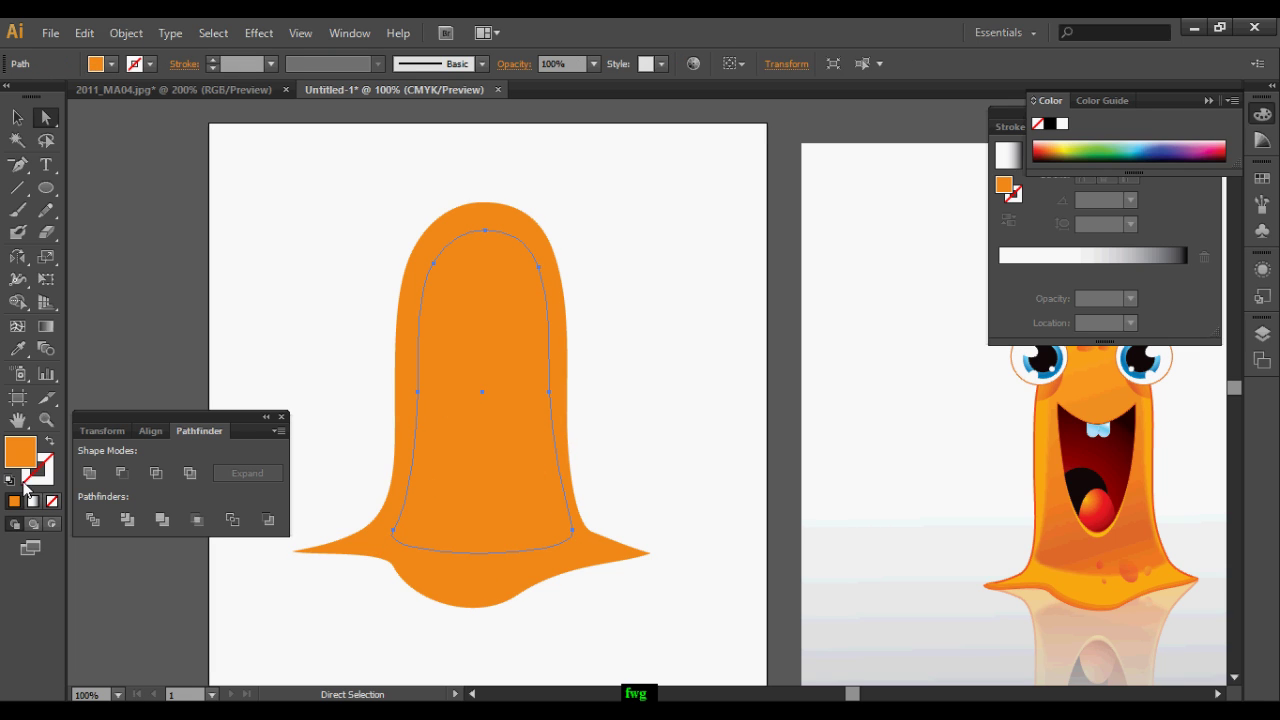
Fill the inner shape with the Fading Sky gradient recoloured to orange-red, running diagonally from its base up past its top
{"action": "left_click", "coordinate": [33, 501]}
{"action": "left_click", "coordinate": [1028, 155]}
{"action": "left_click", "coordinate": [963, 253]}
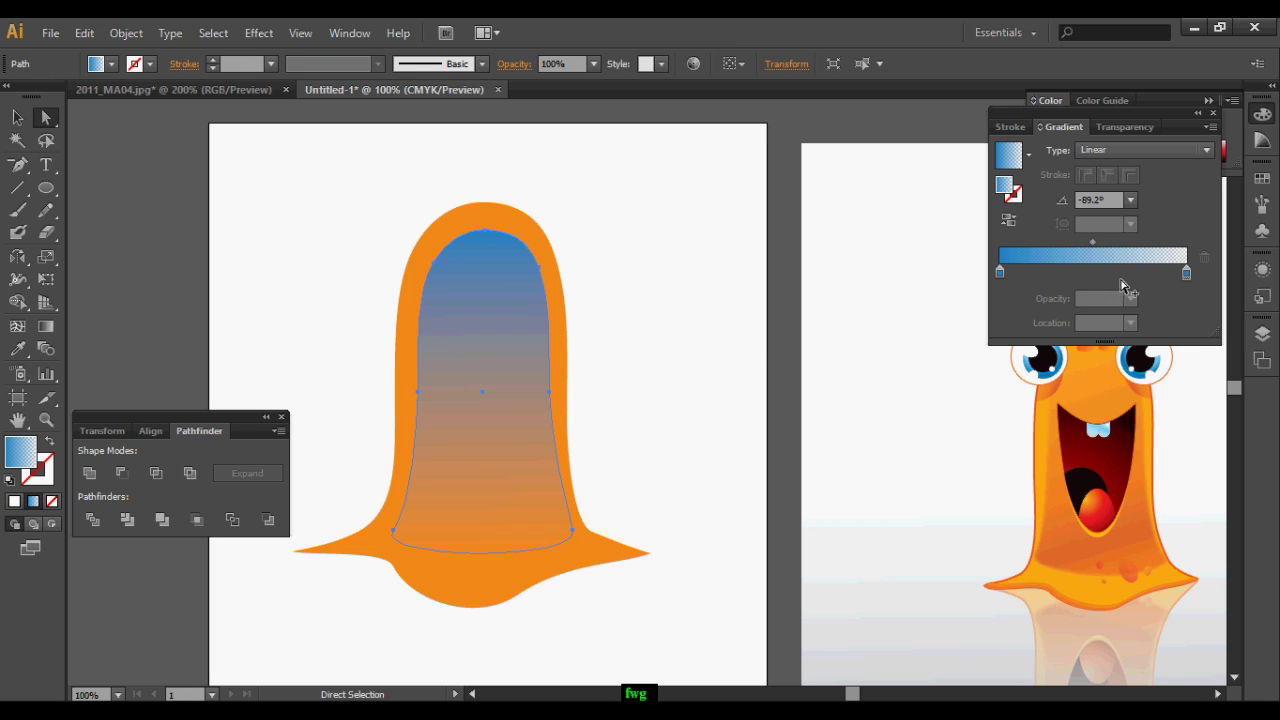
{"action": "double_click", "coordinate": [1000, 272]}
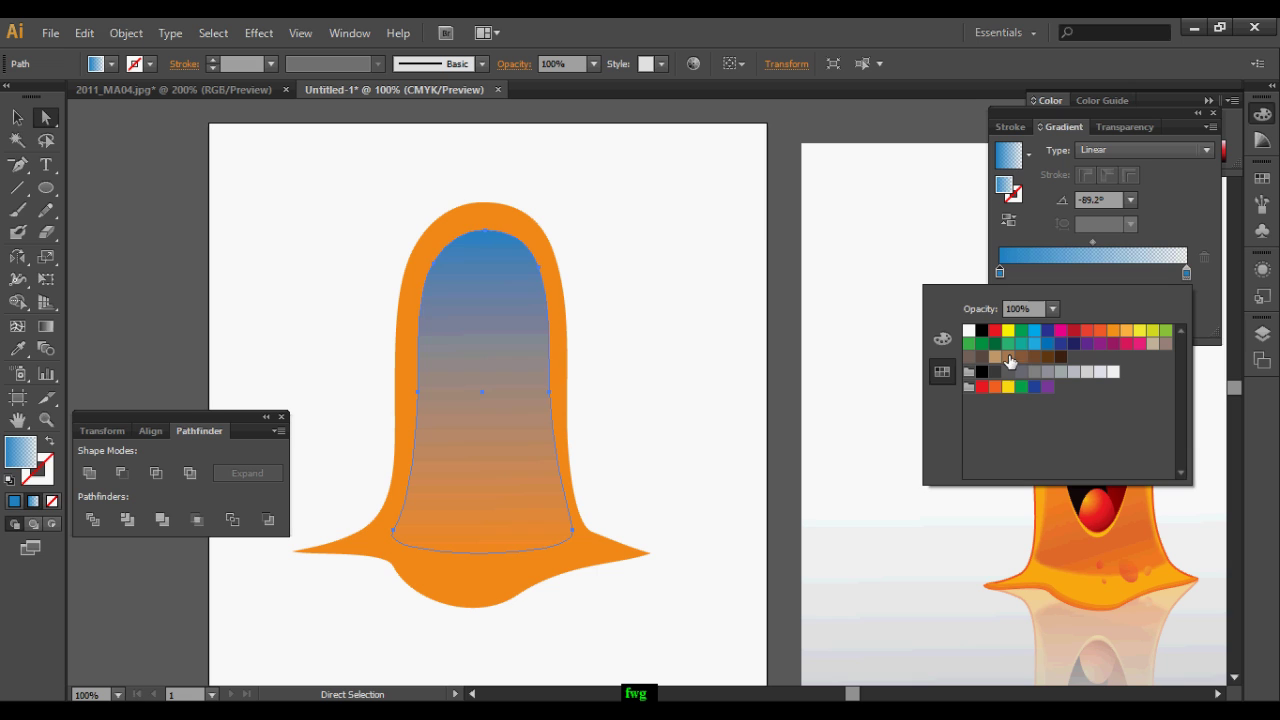
{"action": "left_click", "coordinate": [1097, 334]}
{"action": "left_click", "coordinate": [51, 333]}
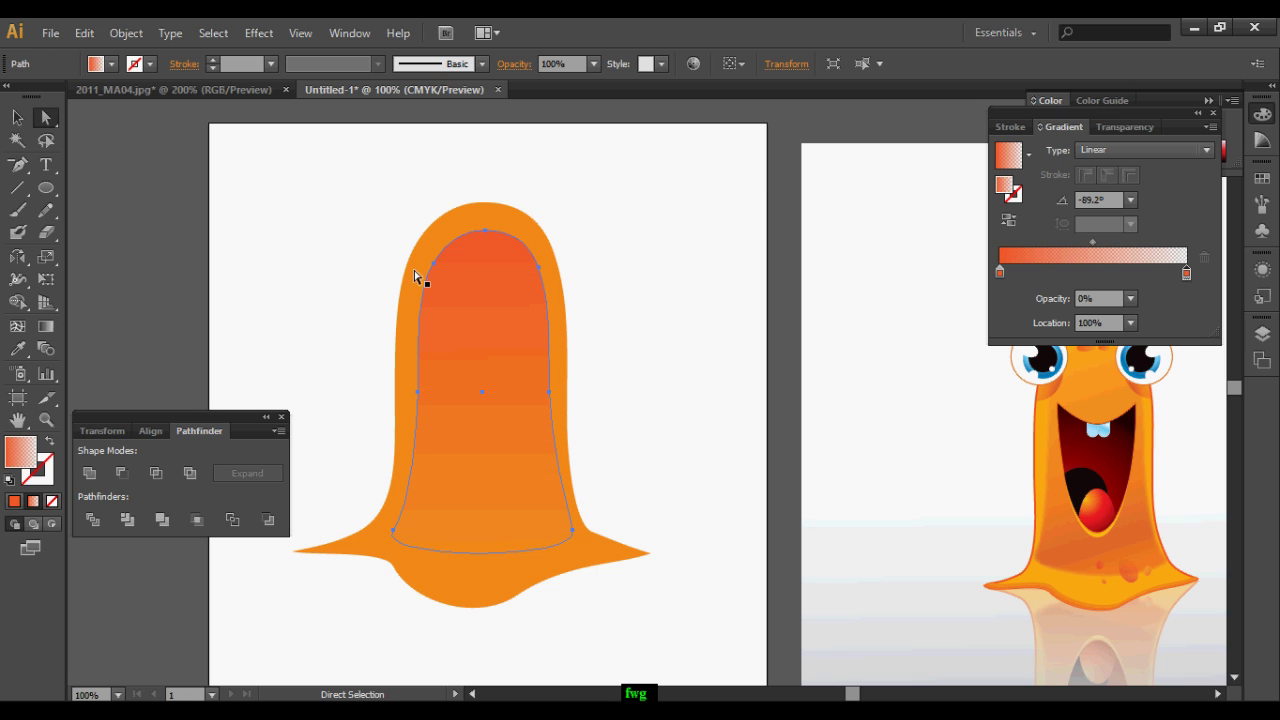
{"action": "left_click", "coordinate": [47, 327]}
{"action": "left_click_drag", "start_coordinate": [537, 566], "coordinate": [414, 186]}
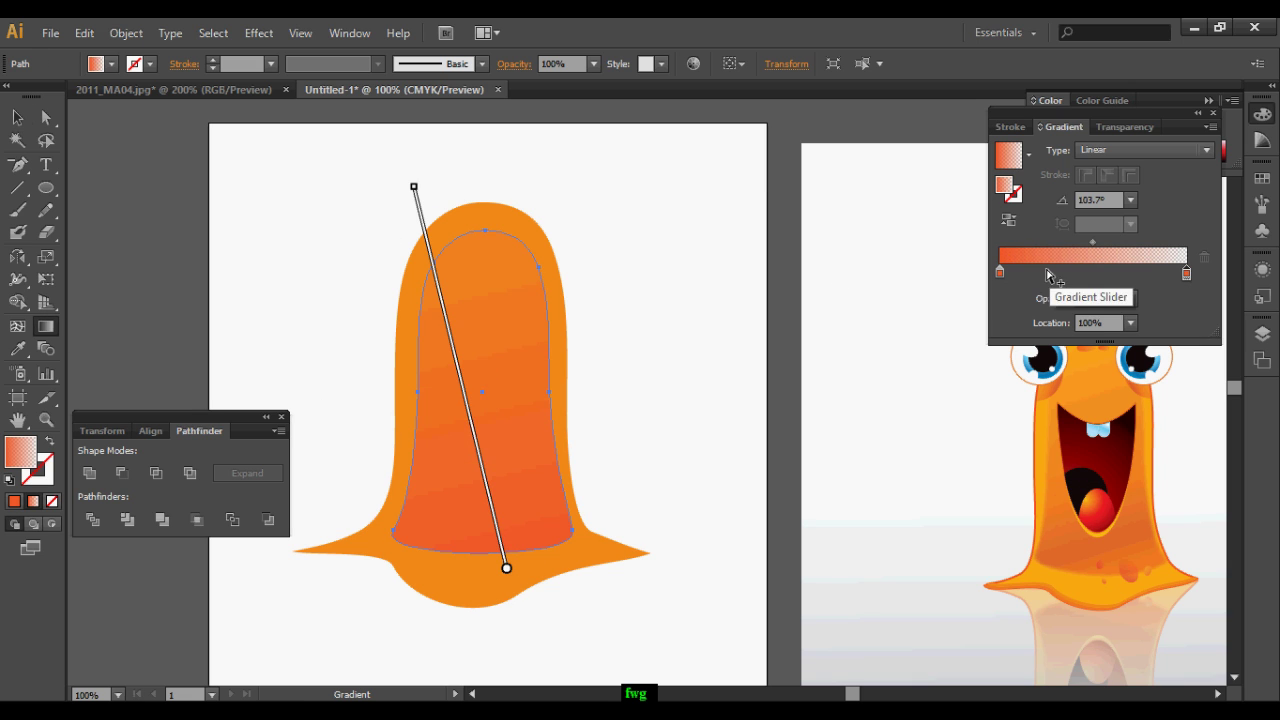
Add intermediate stops to the inner shape's gradient, darken one of them and redraw the gradient at an angle of about 103.4°
{"action": "left_click", "coordinate": [1057, 275]}
{"action": "left_click_drag", "start_coordinate": [1072, 274], "coordinate": [1114, 274]}
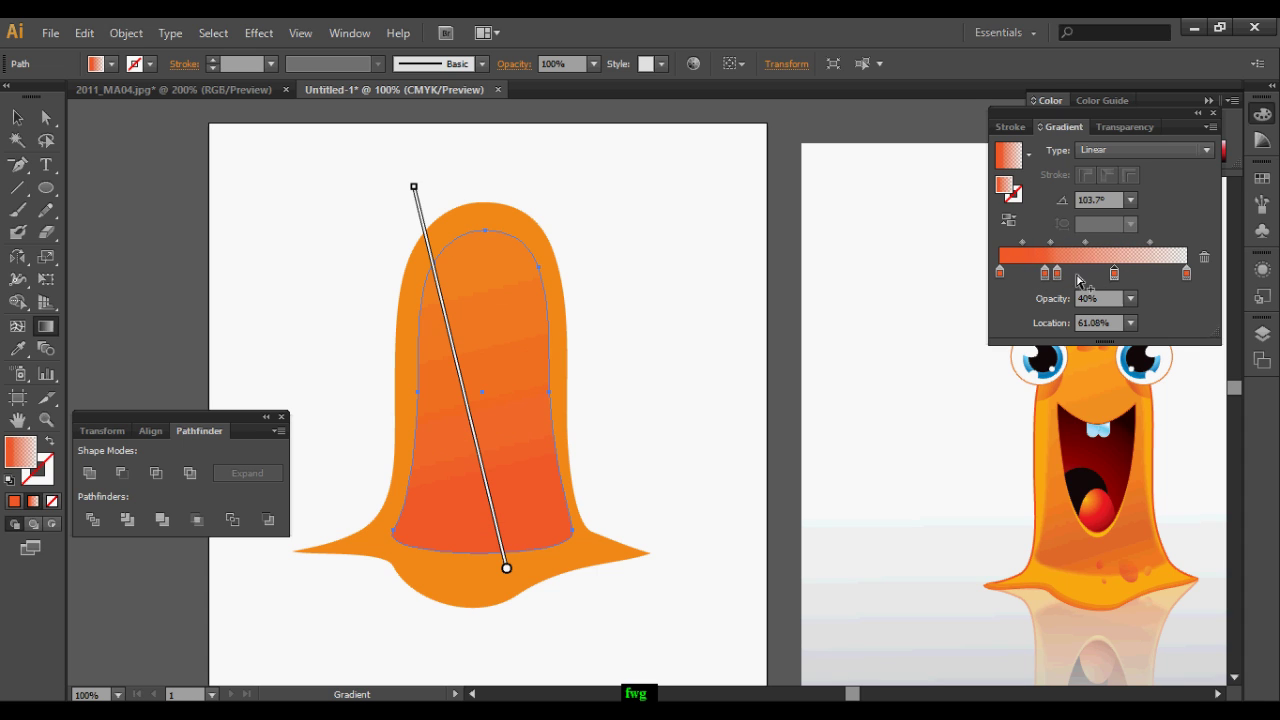
{"action": "double_click", "coordinate": [1056, 275]}
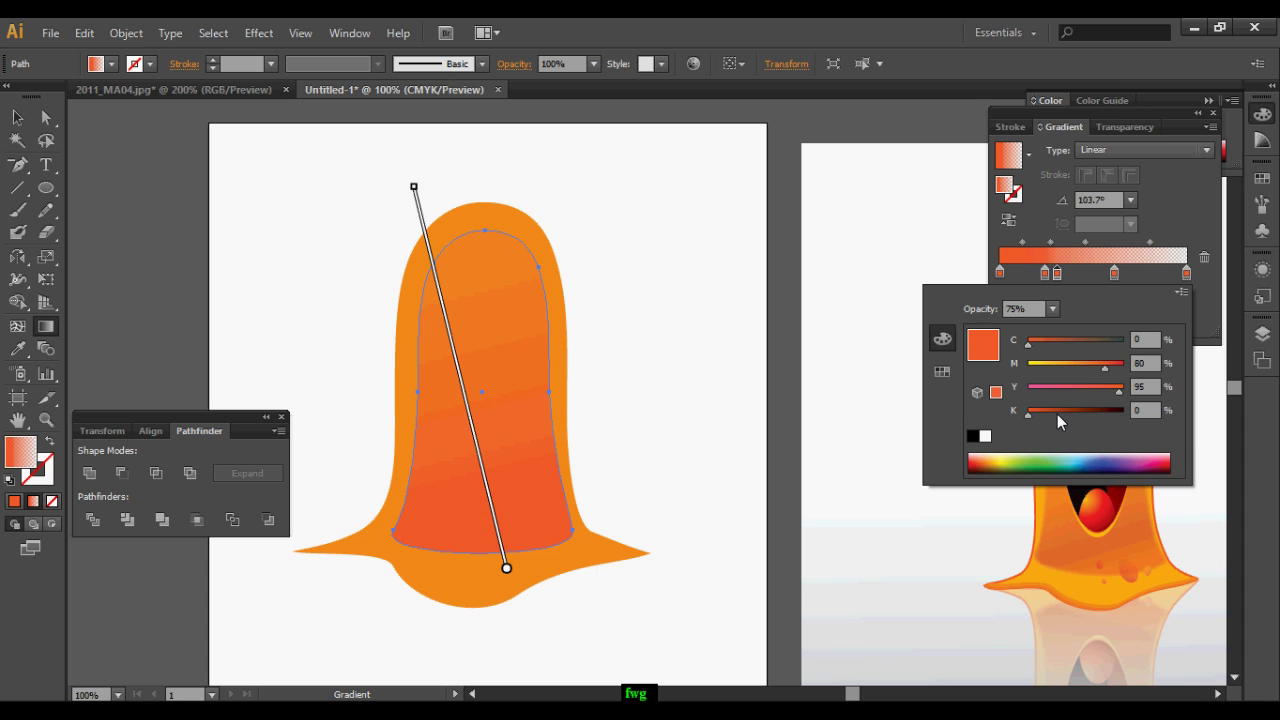
{"action": "left_click", "coordinate": [1057, 412]}
{"action": "left_click_drag", "start_coordinate": [528, 557], "coordinate": [443, 166]}
Set the inner shape's opacity to 80% and deselect it
{"action": "left_click", "coordinate": [17, 117]}
{"action": "left_click", "coordinate": [465, 258]}
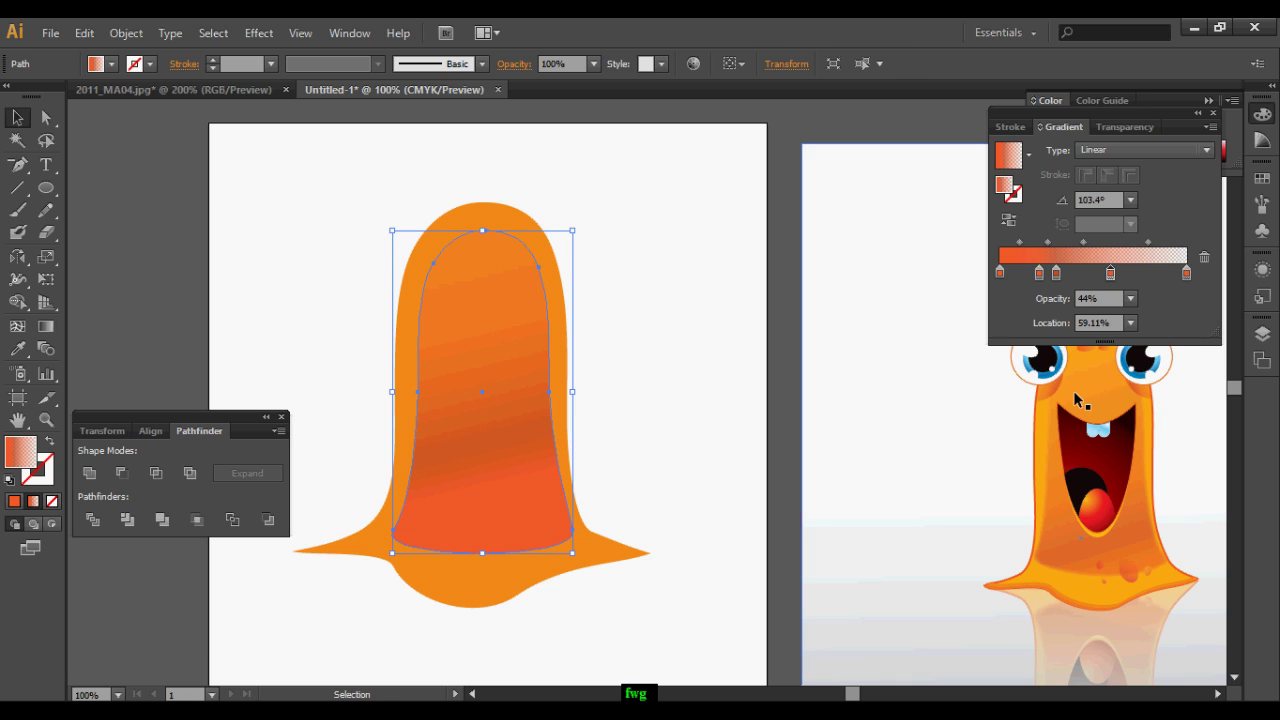
{"action": "left_click", "coordinate": [1151, 126]}
{"action": "left_click", "coordinate": [1191, 150]}
{"action": "left_click", "coordinate": [1212, 335]}
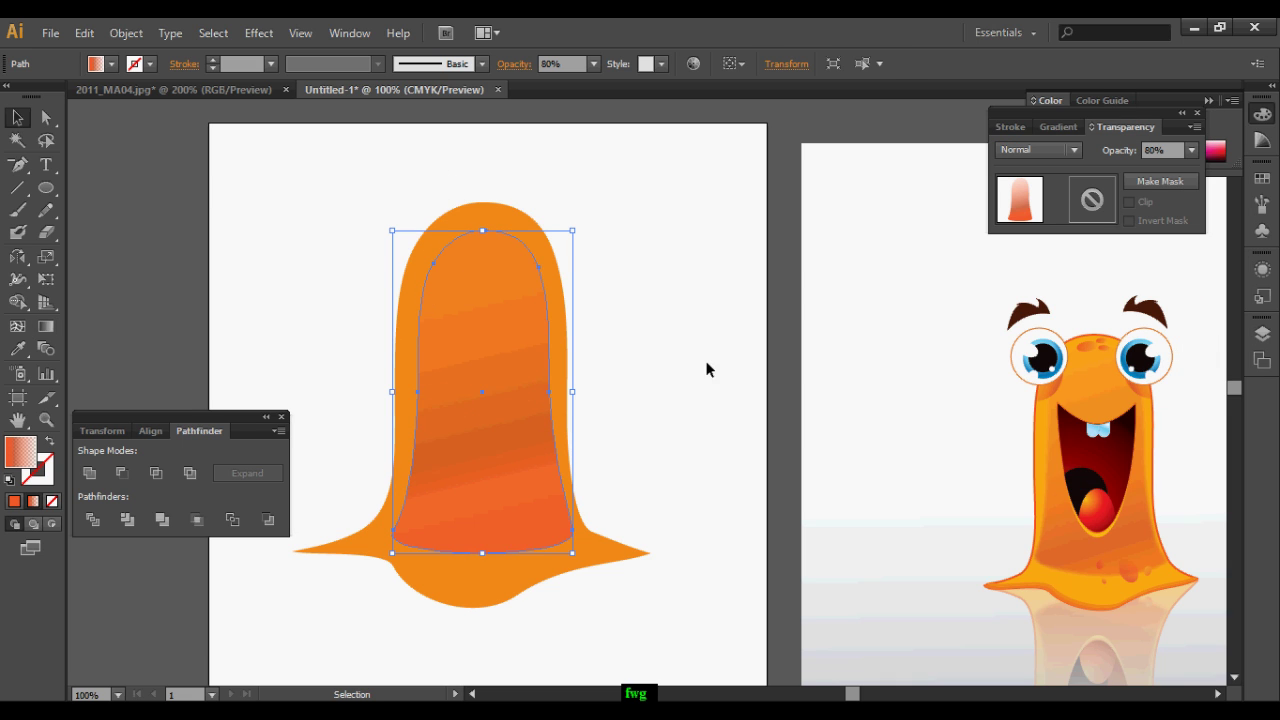
{"action": "left_click", "coordinate": [706, 369]}
Draw an eye circle to the left of the body's head with a white fill and a red 1 pt stroke
{"action": "left_click_drag", "start_coordinate": [344, 280], "coordinate": [358, 291]}
{"action": "double_click", "coordinate": [32, 472]}
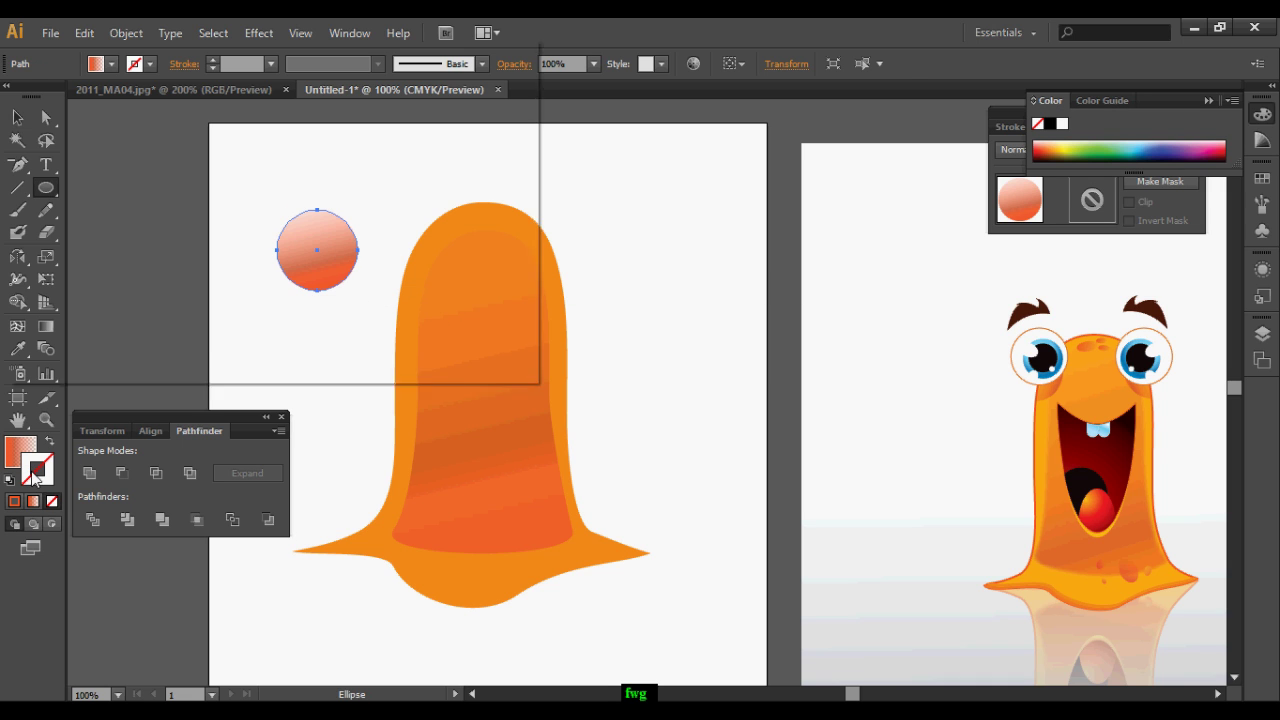
{"action": "left_click", "coordinate": [482, 110]}
{"action": "double_click", "coordinate": [17, 460]}
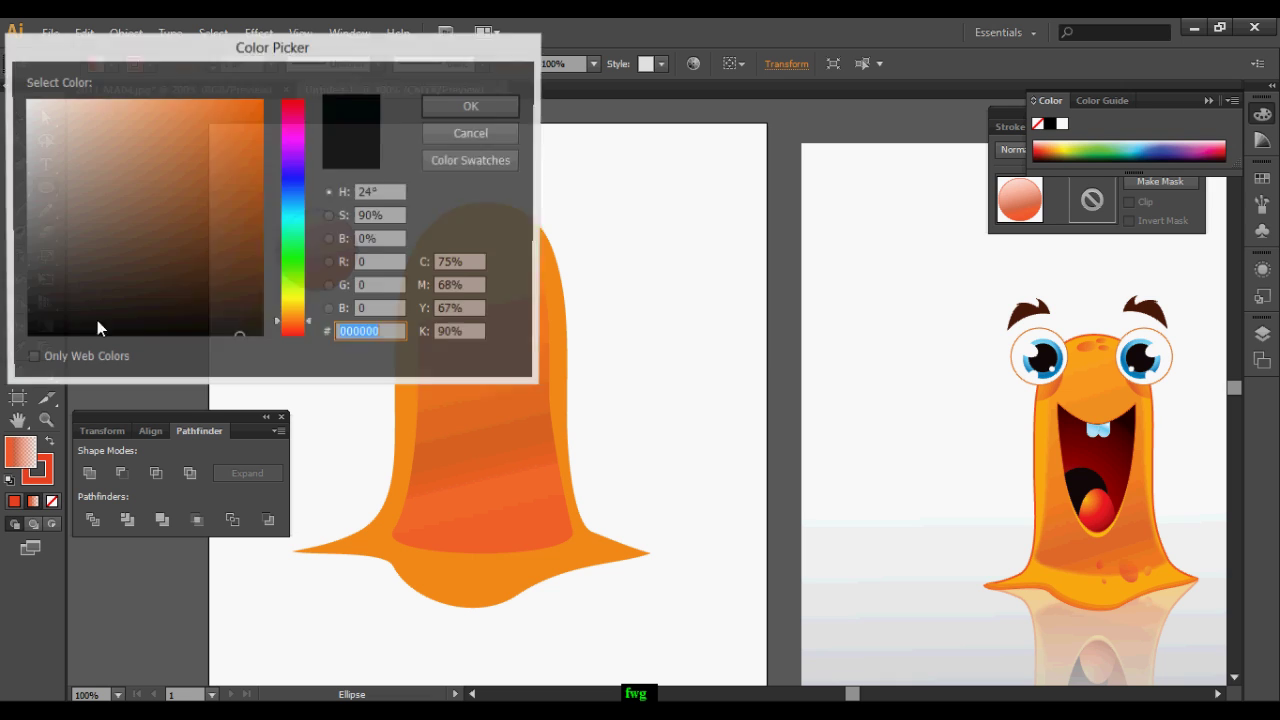
{"action": "left_click_drag", "start_coordinate": [97, 318], "coordinate": [22, 92]}
{"action": "left_click", "coordinate": [470, 107]}
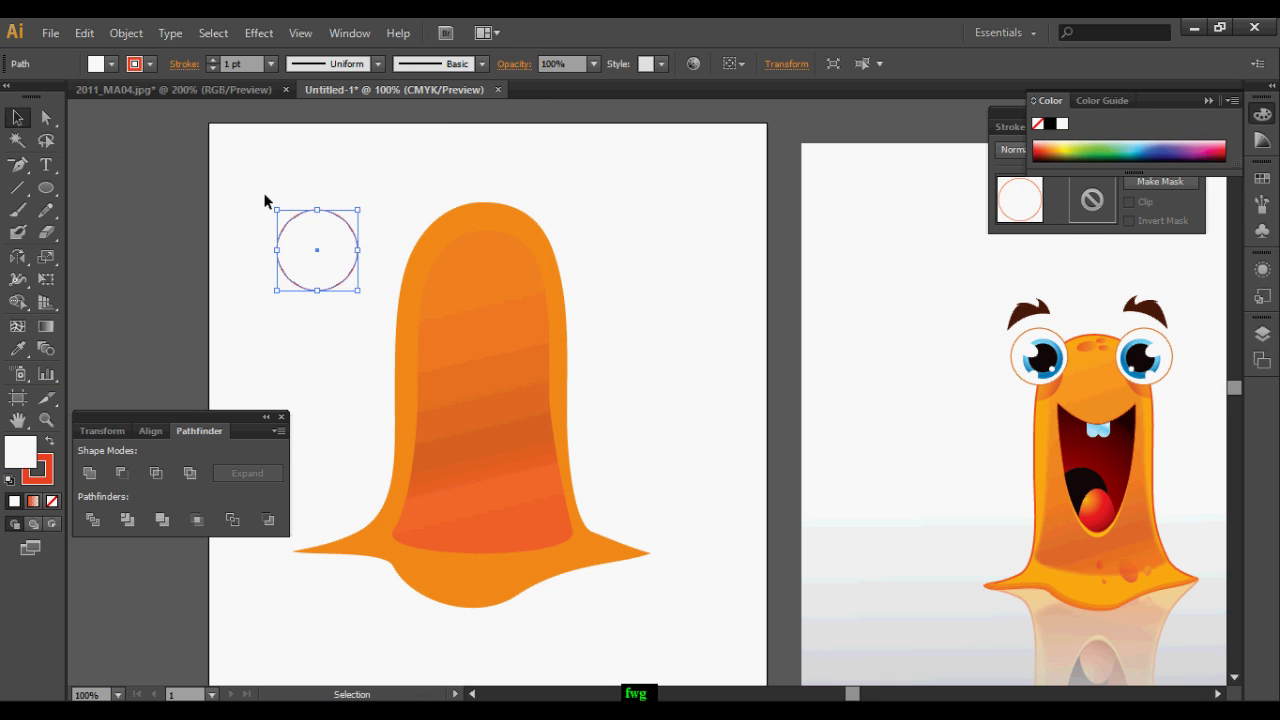
Create a smaller concentric copy of the eye circle, about 60% of its diameter
{"action": "scroll", "coordinate": [254, 223], "scroll_direction": "up", "scroll_amount": 1}
{"action": "left_click_drag", "start_coordinate": [373, 299], "coordinate": [373, 451]}
{"action": "left_click_drag", "start_coordinate": [382, 453], "coordinate": [392, 308]}
{"action": "left_click_drag", "start_coordinate": [417, 329], "coordinate": [369, 428]}
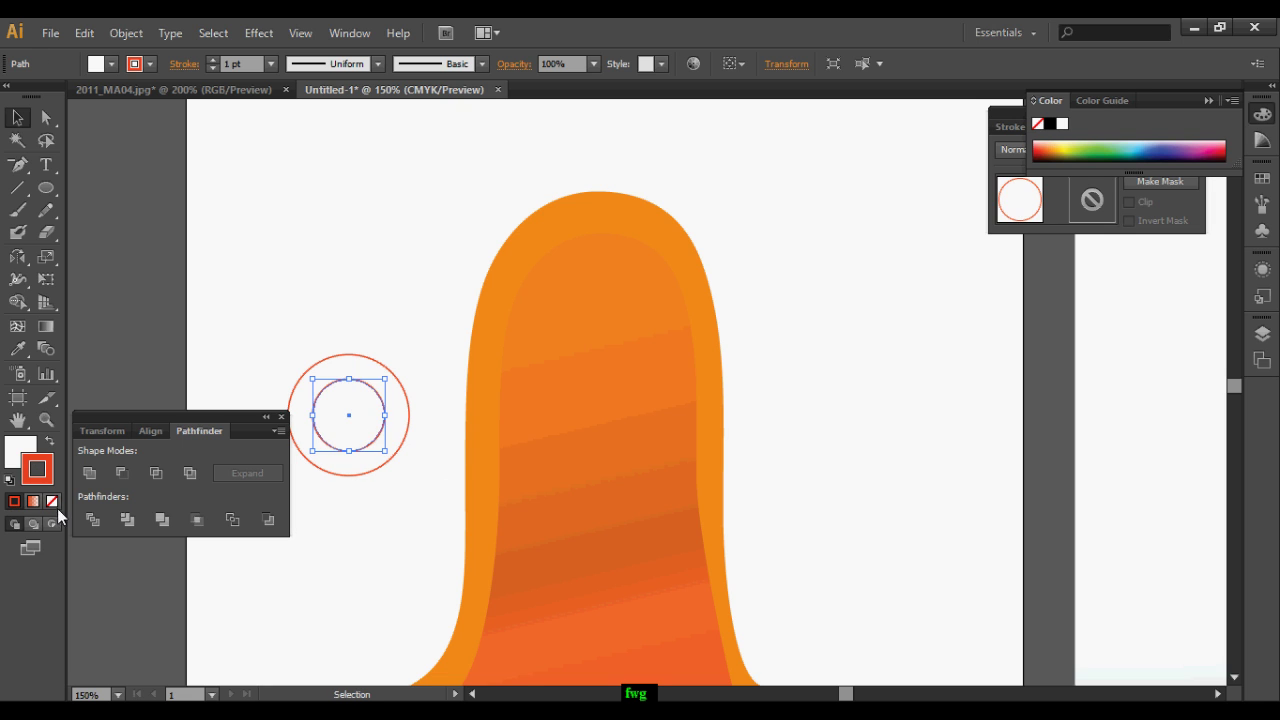
Remove the inner eye circle's stroke and fill it with the Orange, Yellow gradient preset set to Radial
{"action": "left_click", "coordinate": [52, 502]}
{"action": "left_click", "coordinate": [22, 449]}
{"action": "key", "text": "ctrl+F9"}
{"action": "left_click", "coordinate": [1009, 156]}
{"action": "left_click", "coordinate": [1029, 155]}
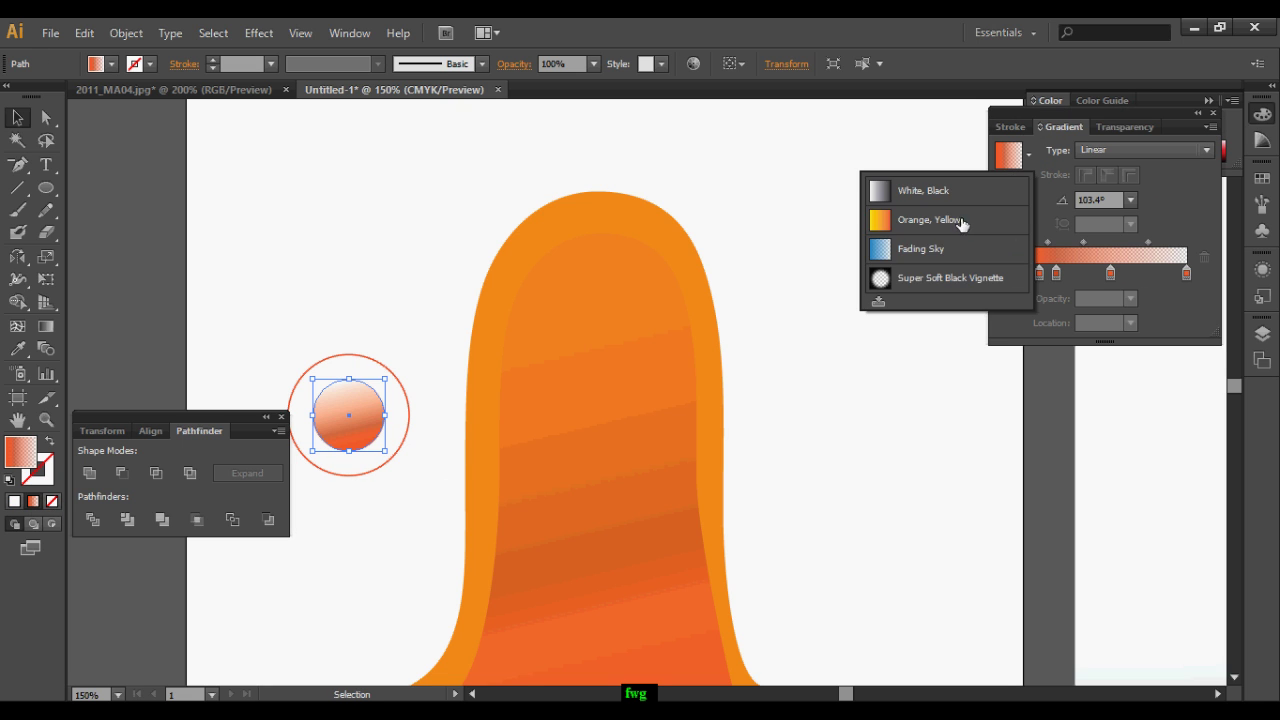
{"action": "left_click", "coordinate": [961, 222]}
{"action": "left_click", "coordinate": [1160, 149]}
{"action": "left_click", "coordinate": [1163, 190]}
Recolor the first stop of the inner circle's gradient from yellow to a light blue
{"action": "left_click", "coordinate": [1000, 273]}
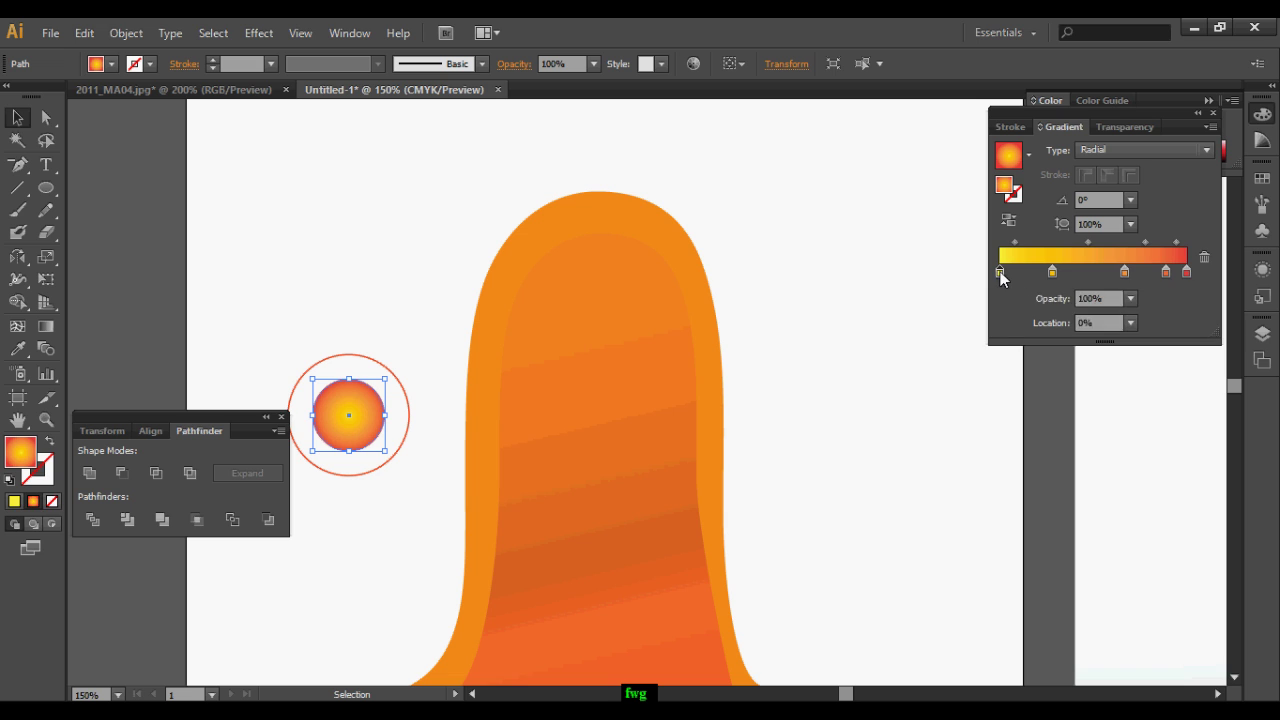
{"action": "double_click", "coordinate": [1000, 272]}
{"action": "left_click", "coordinate": [942, 371]}
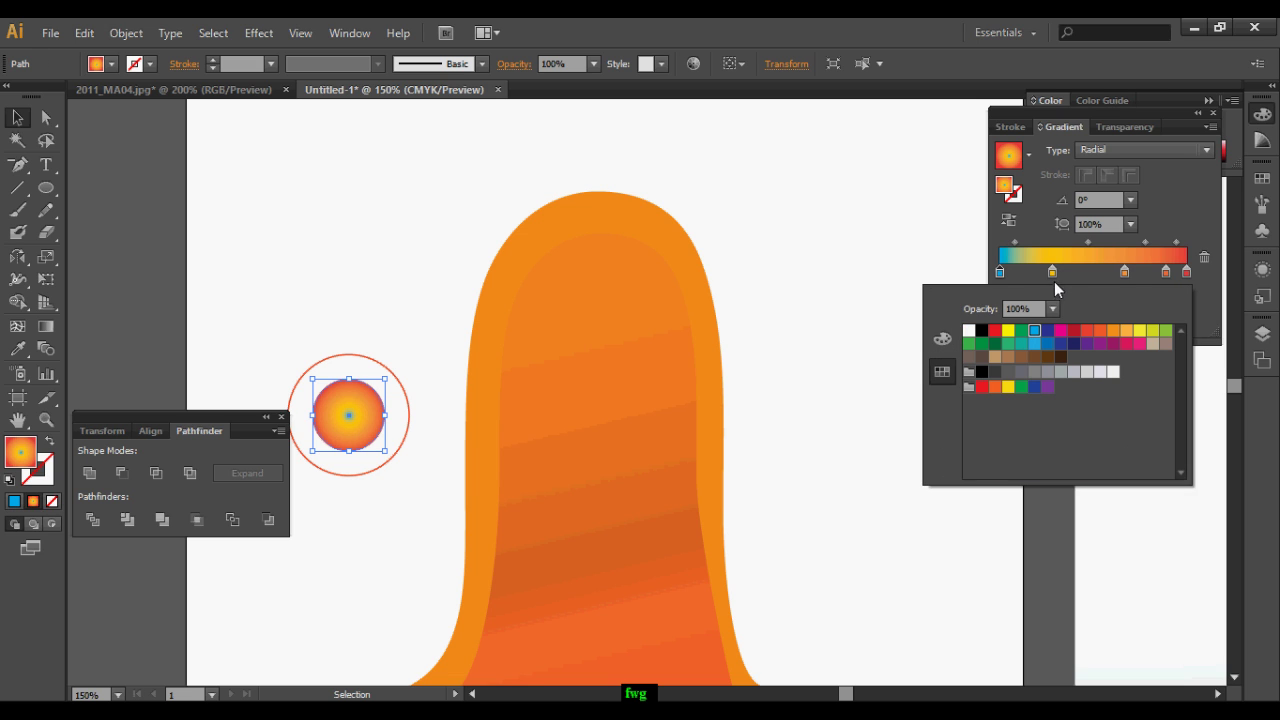
{"action": "left_click", "coordinate": [942, 339]}
{"action": "left_click", "coordinate": [1064, 340]}
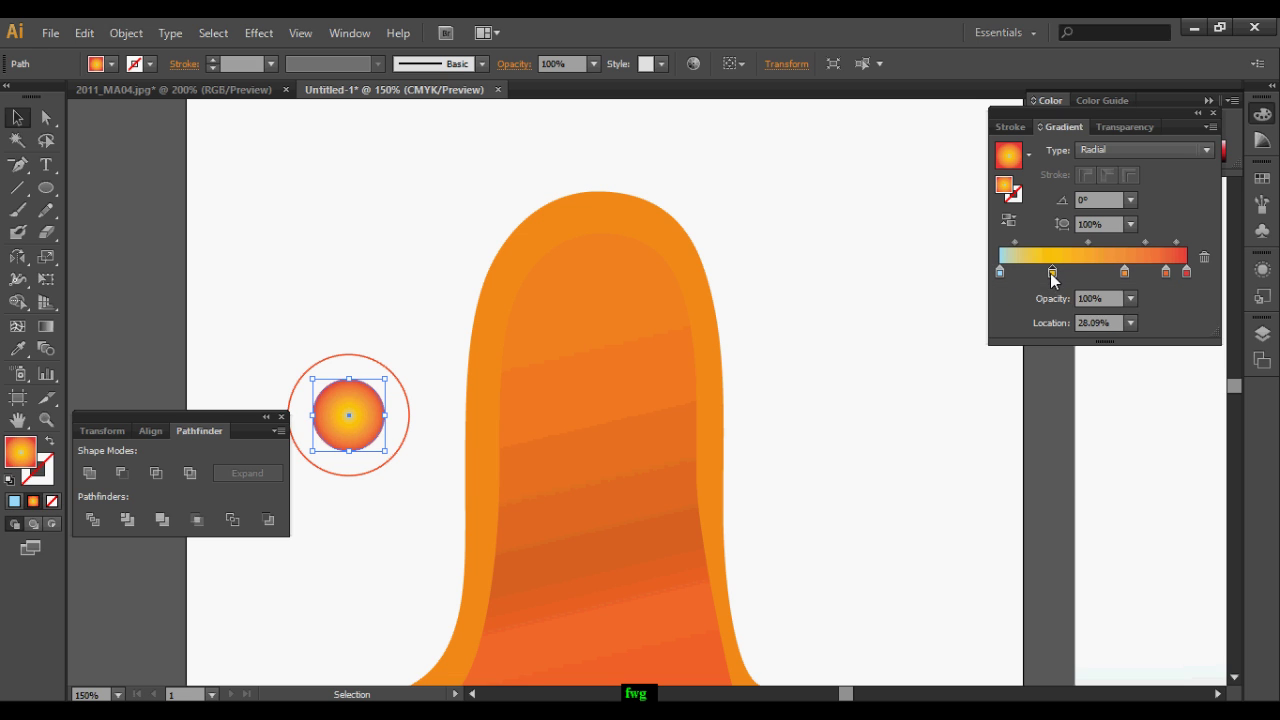
Recolor the second and third stops of the inner circle's gradient with the cyan blue swatch
{"action": "double_click", "coordinate": [1052, 271]}
{"action": "left_click", "coordinate": [942, 371]}
{"action": "left_click", "coordinate": [1035, 330]}
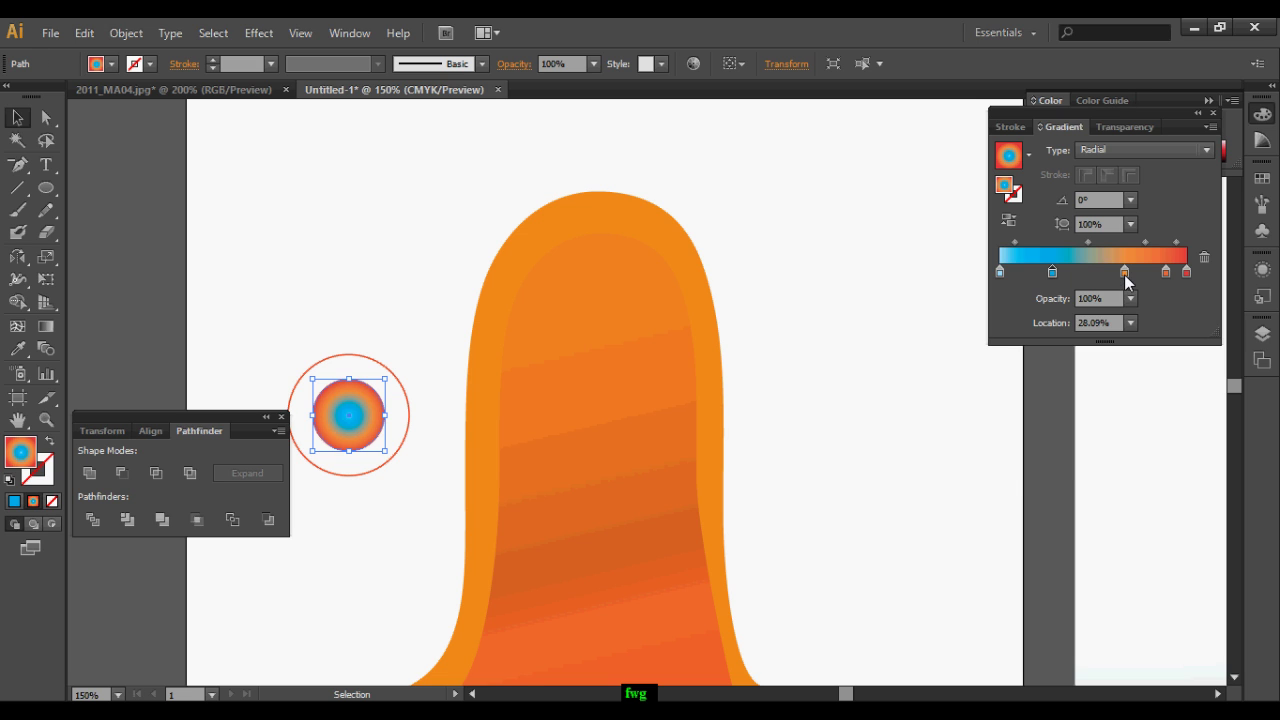
{"action": "double_click", "coordinate": [1124, 271]}
{"action": "left_click", "coordinate": [942, 339]}
{"action": "left_click", "coordinate": [942, 371]}
{"action": "left_click", "coordinate": [1035, 330]}
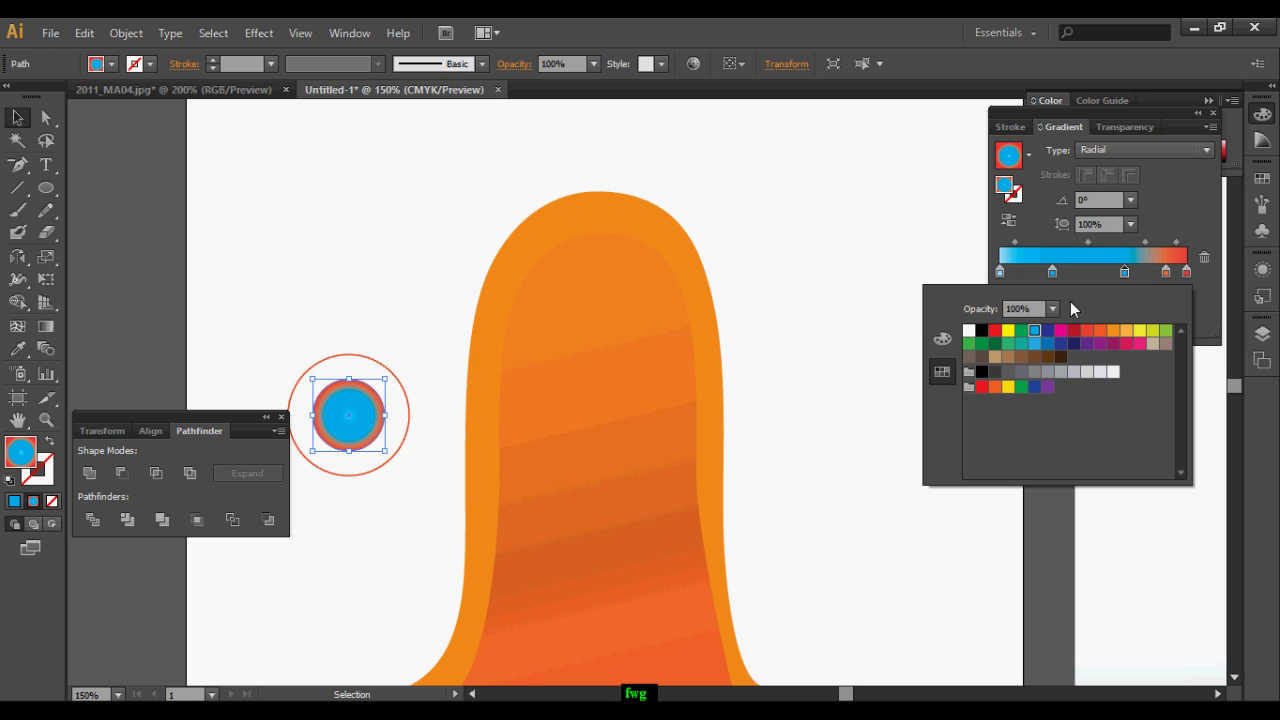
Darken the third gradient stop, make the fourth stop cyan blue, remove the red end stop and turn the first stop white
{"action": "double_click", "coordinate": [1123, 272]}
{"action": "left_click", "coordinate": [1049, 345]}
{"action": "double_click", "coordinate": [1166, 272]}
{"action": "left_click", "coordinate": [1035, 331]}
{"action": "left_click_drag", "start_coordinate": [1187, 273], "coordinate": [894, 346]}
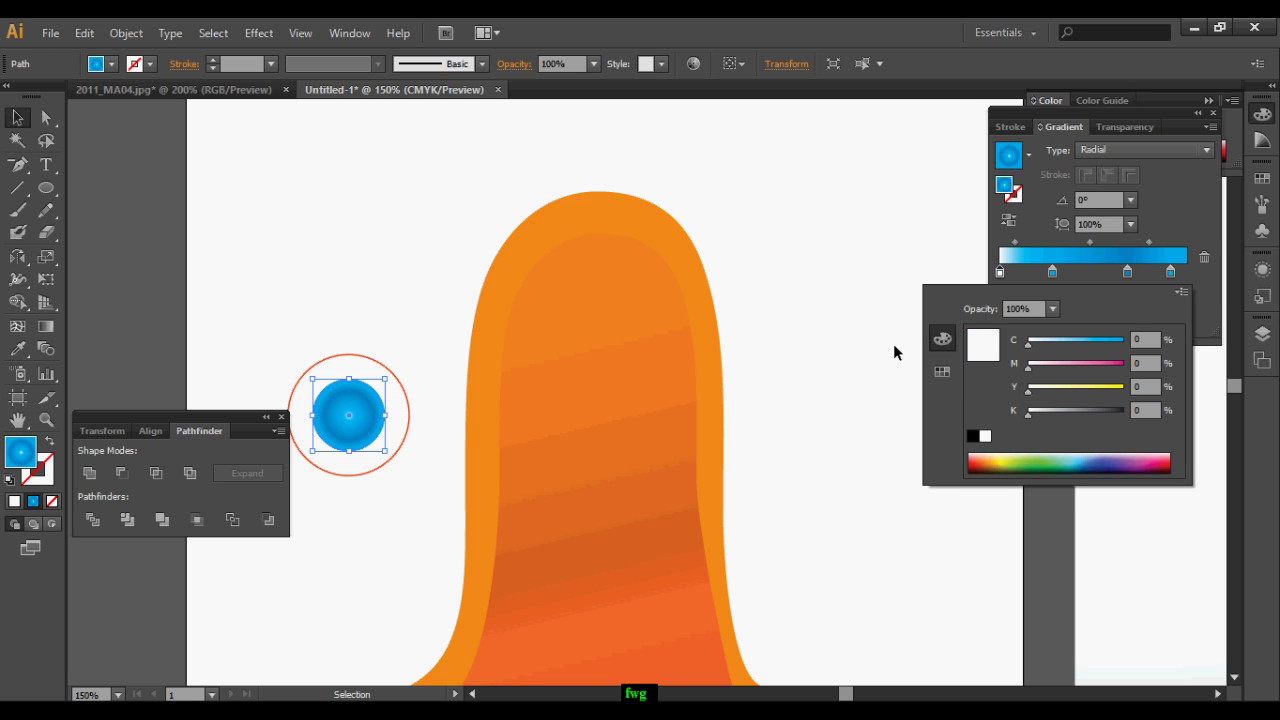
Redraw the iris's radial gradient at about -46.6° so its white highlight sits in the circle's upper left
{"action": "left_click", "coordinate": [50, 323]}
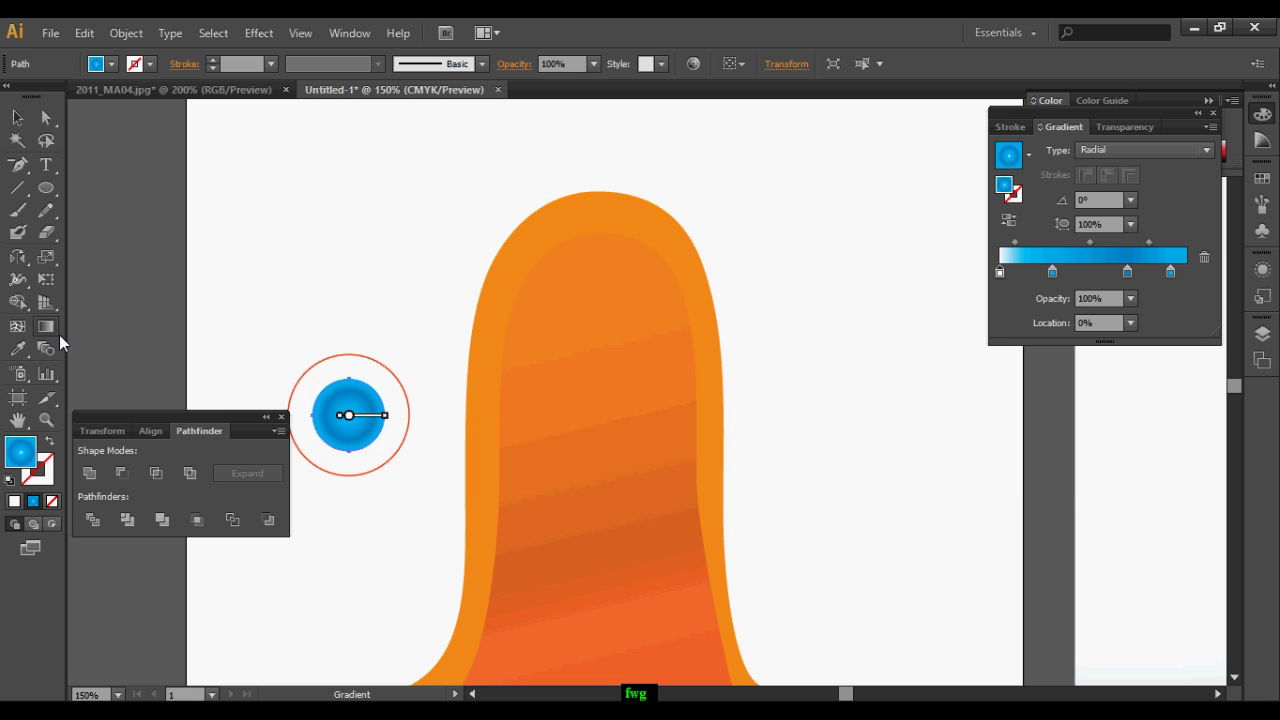
{"action": "key", "text": "ctrl+plus"}
{"action": "key", "text": "ctrl+plus"}
{"action": "left_click_drag", "start_coordinate": [440, 368], "coordinate": [566, 509]}
{"action": "key", "text": "v"}
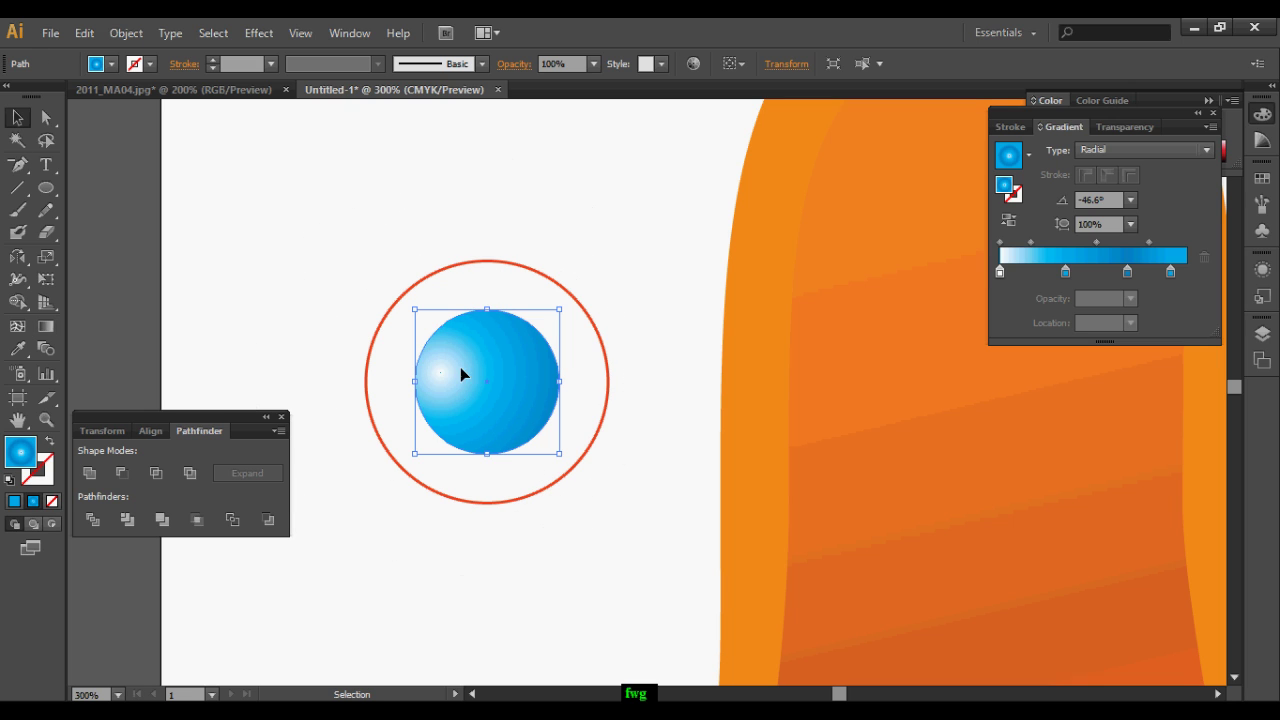
{"action": "left_click", "coordinate": [46, 327]}
{"action": "mouse_move", "coordinate": [446, 357]}
{"action": "left_mouse_down"}
{"action": "mouse_move", "coordinate": [586, 502]}
{"action": "mouse_move", "coordinate": [545, 460]}
{"action": "left_mouse_up"}
{"action": "key", "text": "v"}
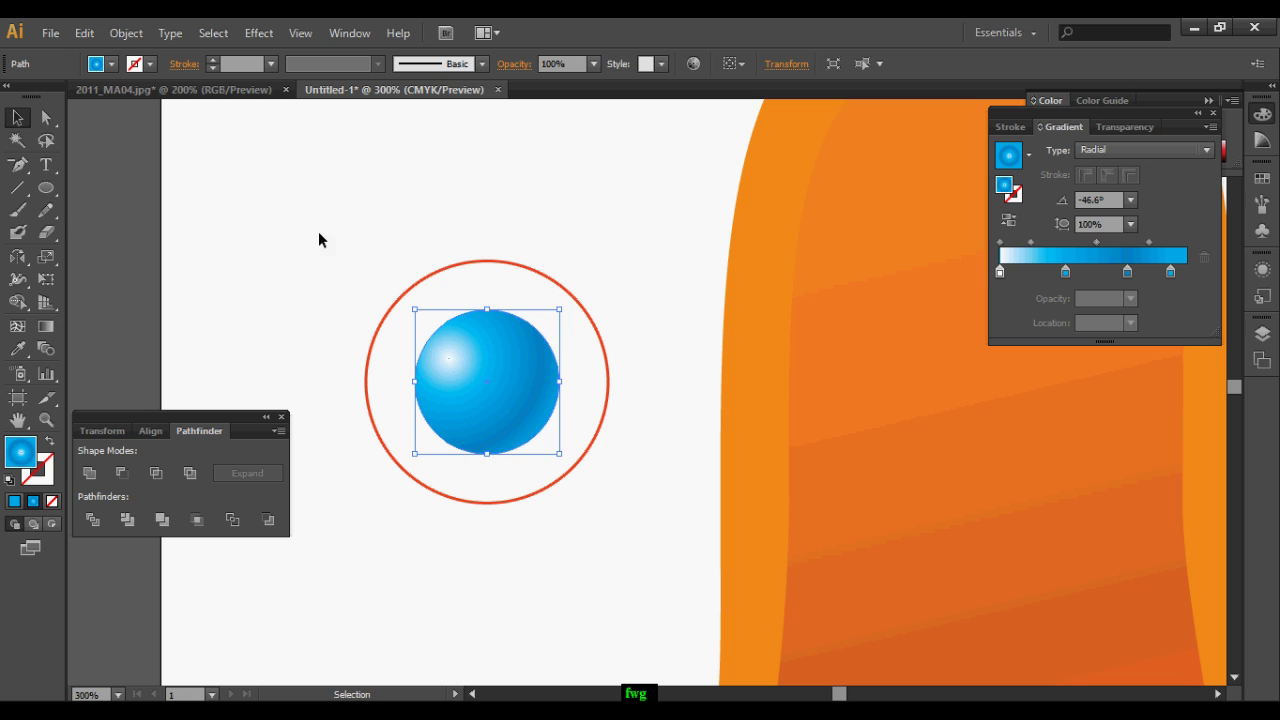
Enlarge the blue iris slightly and center a smaller, solid black copy of it on top as the pupil
{"action": "left_click_drag", "start_coordinate": [516, 401], "coordinate": [529, 435]}
{"action": "left_click_drag", "start_coordinate": [584, 505], "coordinate": [558, 477]}
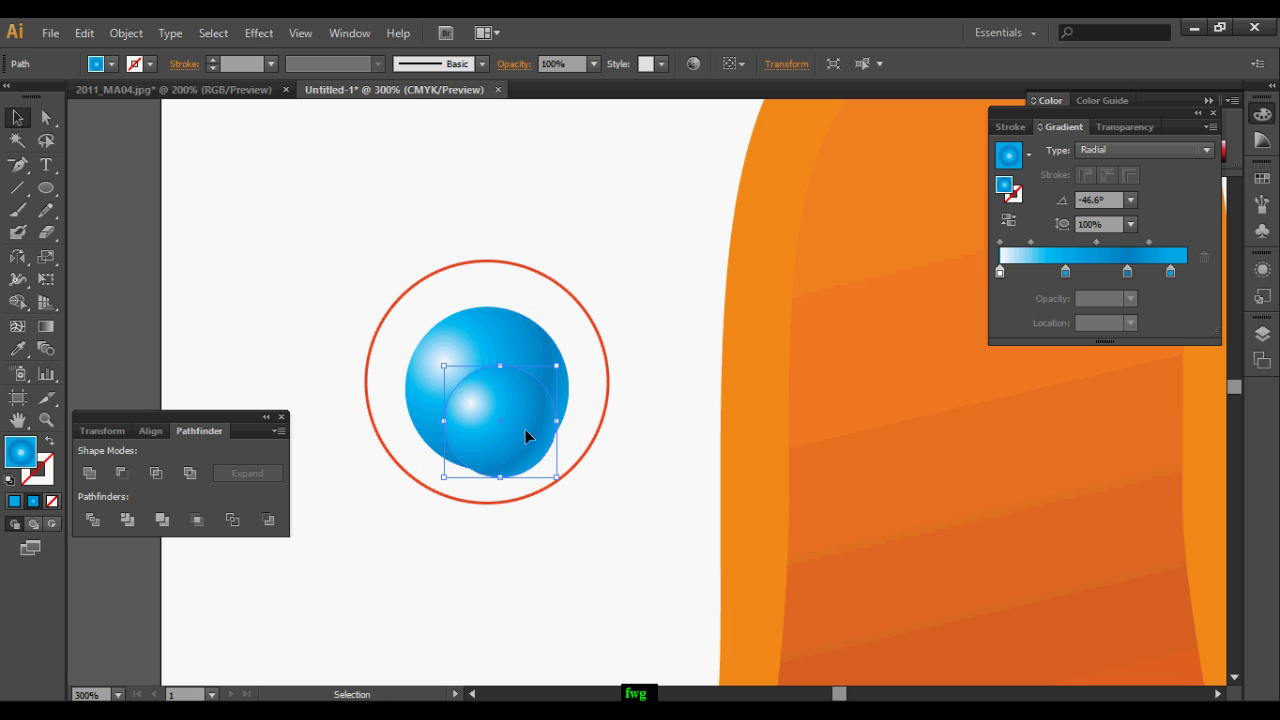
{"action": "mouse_move", "coordinate": [525, 429]}
{"action": "left_mouse_down"}
{"action": "mouse_move", "coordinate": [496, 376]}
{"action": "mouse_move", "coordinate": [520, 412]}
{"action": "left_mouse_up"}
{"action": "left_click", "coordinate": [14, 501]}
{"action": "double_click", "coordinate": [20, 452]}
{"action": "left_click", "coordinate": [478, 112]}
{"action": "scroll", "coordinate": [514, 407], "scroll_direction": "up", "scroll_amount": 2}
{"action": "left_click_drag", "start_coordinate": [573, 486], "coordinate": [567, 480]}
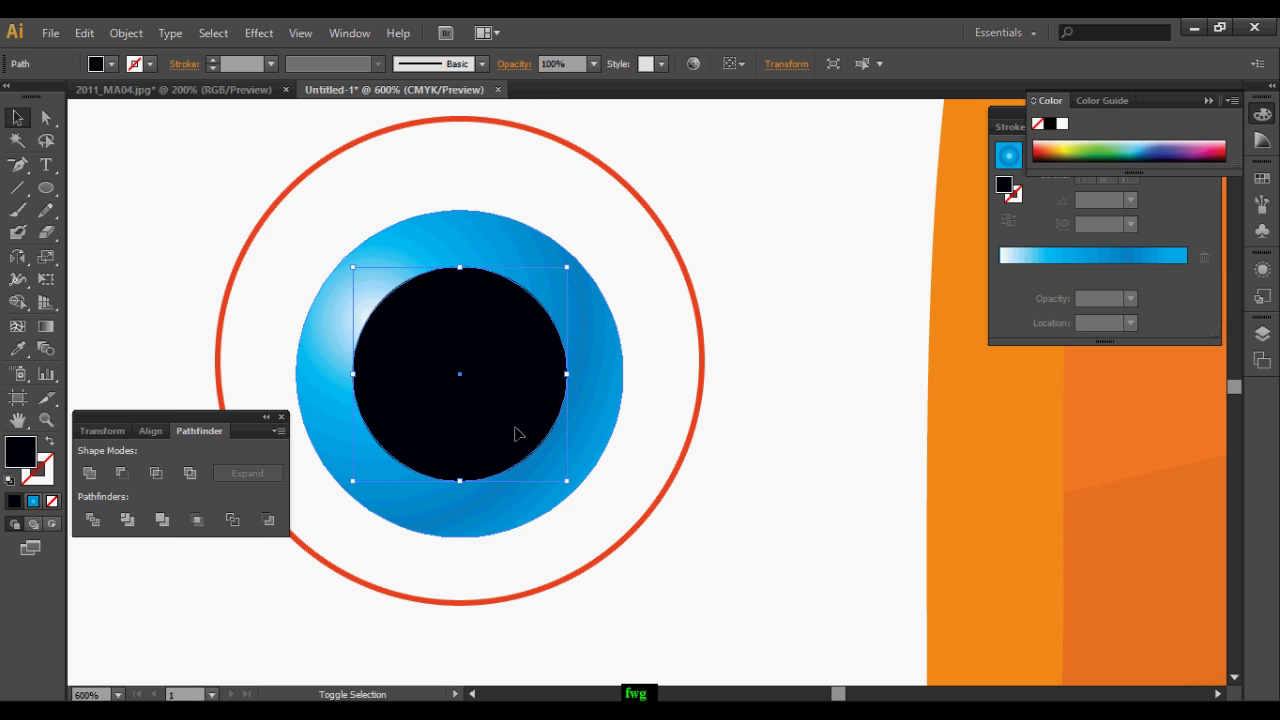
Add white (FFFFFF) highlights to the eye: a small circle on the pupil's upper right edge and tilted ovals on the iris
{"action": "left_click_drag", "start_coordinate": [497, 408], "coordinate": [541, 508]}
{"action": "double_click", "coordinate": [28, 455]}
{"action": "type", "text": "ffffff"}
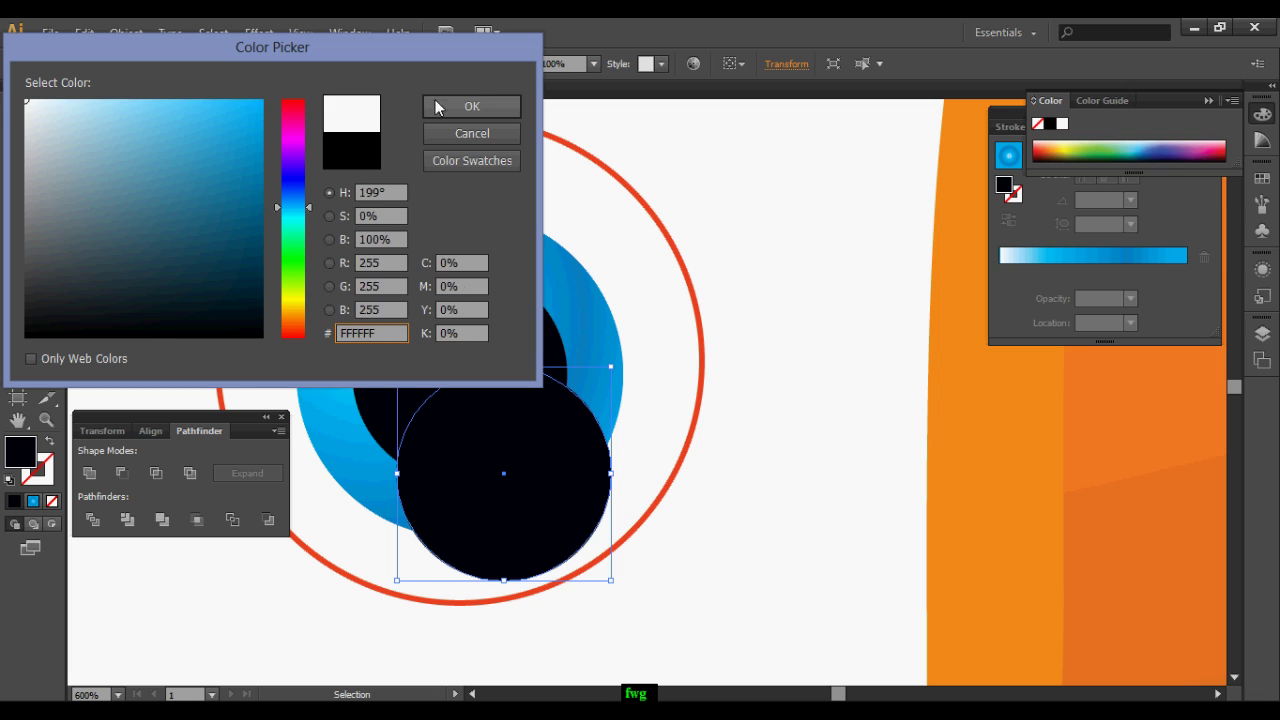
{"action": "left_click", "coordinate": [468, 106]}
{"action": "left_click_drag", "start_coordinate": [606, 571], "coordinate": [561, 325]}
{"action": "left_click_drag", "start_coordinate": [328, 328], "coordinate": [403, 508]}
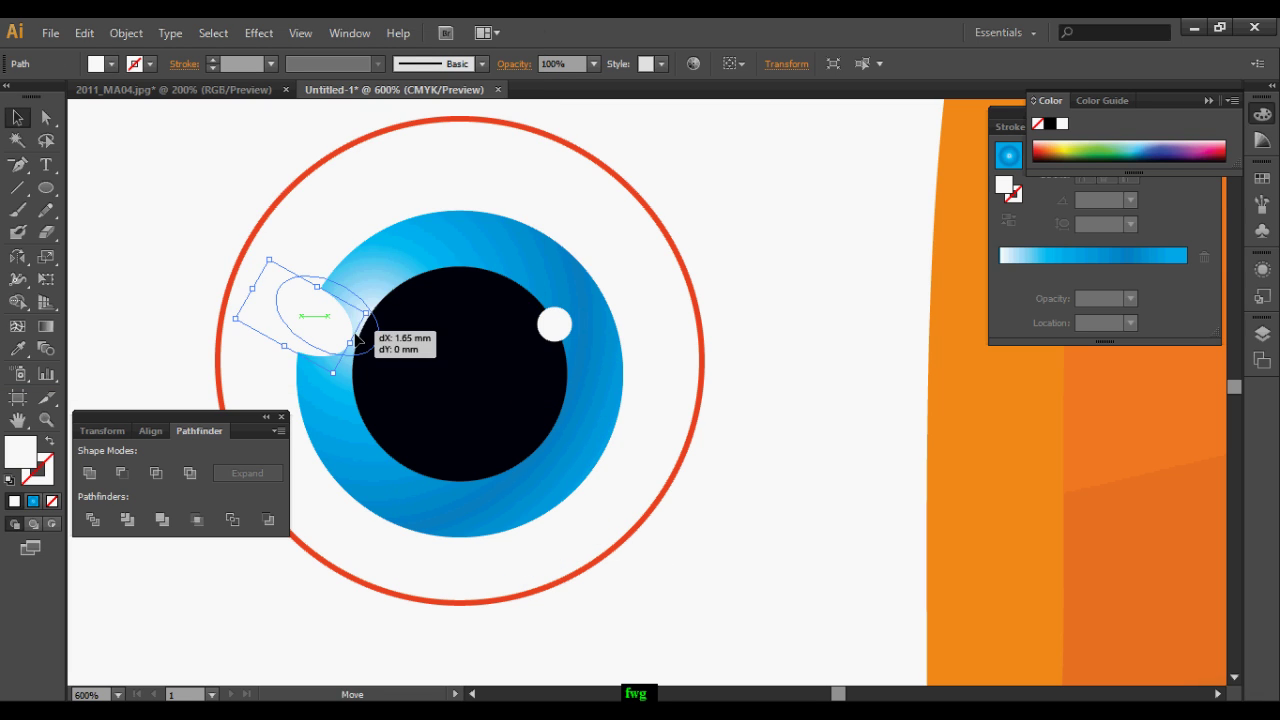
{"action": "left_click", "coordinate": [590, 500]}
Copy the complete eye to the right side of the monster's head and reflect the copy across the vertical axis
{"action": "left_click_drag", "start_coordinate": [559, 452], "coordinate": [914, 286]}
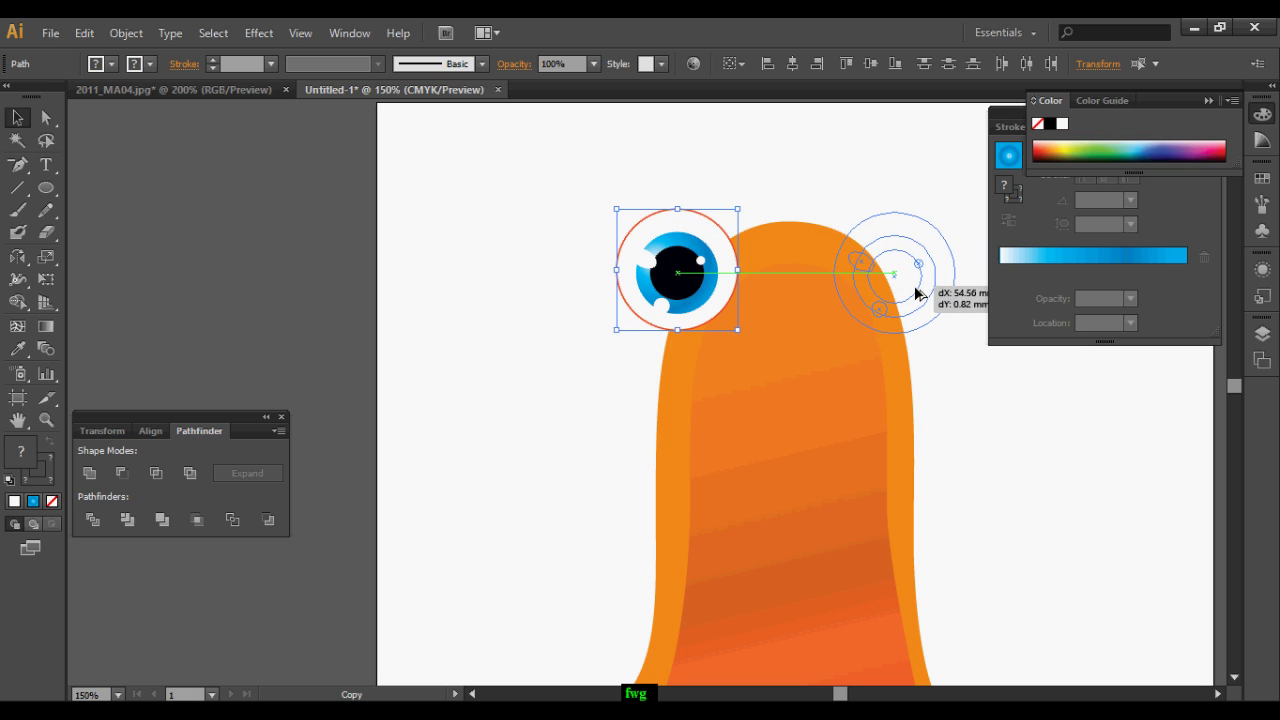
{"action": "left_click_drag", "start_coordinate": [17, 257], "coordinate": [80, 281]}
{"action": "double_click", "coordinate": [18, 260]}
{"action": "left_click", "coordinate": [528, 298]}
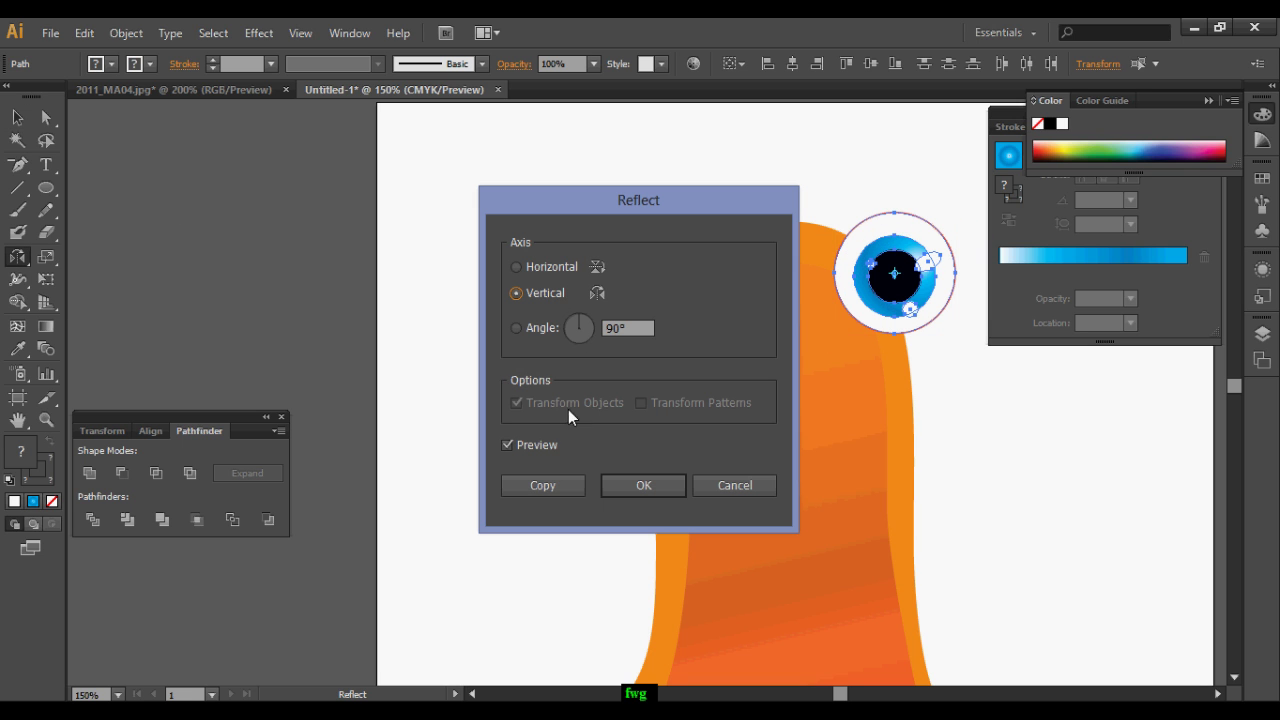
{"action": "left_click", "coordinate": [650, 480]}
{"action": "left_click", "coordinate": [18, 118]}
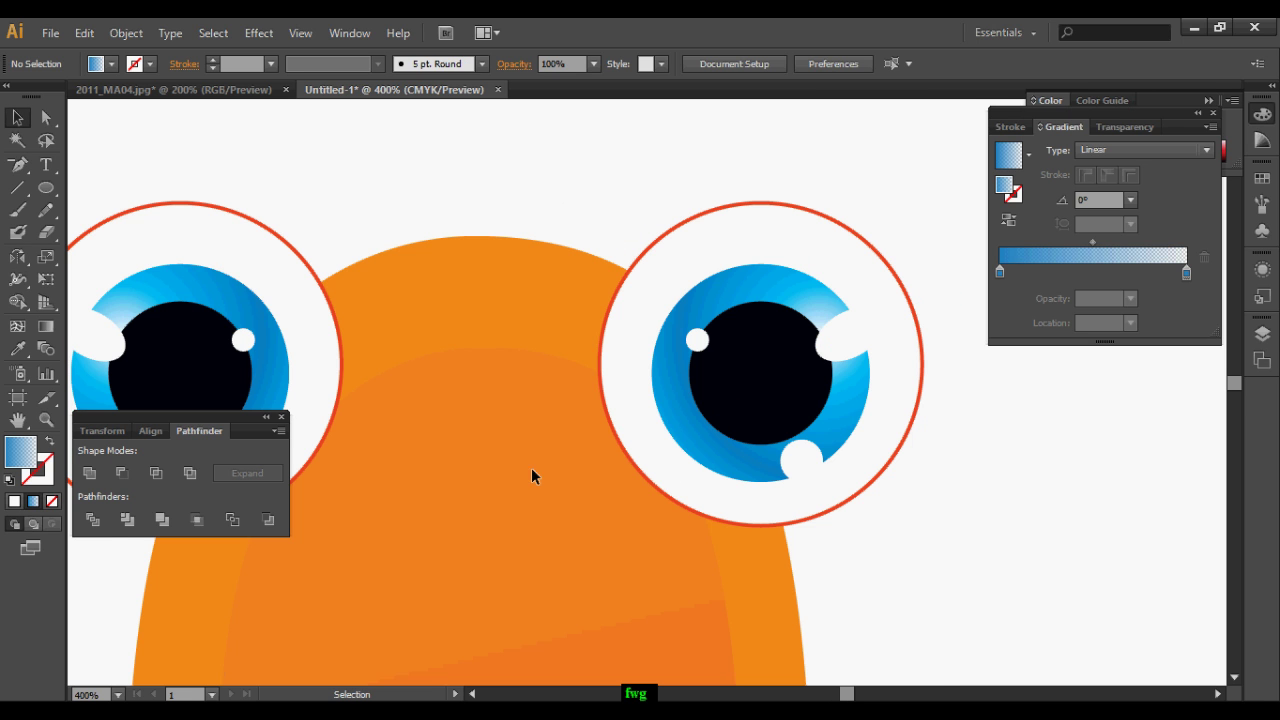
Draw a tilted elliptical spot on the forehead between the eyes, filled with a fading orange-red linear gradient
{"action": "left_click", "coordinate": [531, 468]}
{"action": "key", "text": "l"}
{"action": "left_click_drag", "start_coordinate": [435, 157], "coordinate": [563, 211]}
{"action": "left_click", "coordinate": [17, 118]}
{"action": "left_click_drag", "start_coordinate": [479, 186], "coordinate": [416, 281]}
{"action": "key", "text": "g"}
{"action": "mouse_move", "coordinate": [524, 268]}
{"action": "left_mouse_down"}
{"action": "mouse_move", "coordinate": [391, 283]}
{"action": "mouse_move", "coordinate": [418, 303]}
{"action": "mouse_move", "coordinate": [509, 265]}
{"action": "left_mouse_up"}
{"action": "left_click_drag", "start_coordinate": [450, 298], "coordinate": [540, 278]}
Place two smaller copies of the forehead spot to the right of the large one
{"action": "left_click_drag", "start_coordinate": [505, 270], "coordinate": [548, 284]}
{"action": "left_click_drag", "start_coordinate": [461, 307], "coordinate": [463, 335]}
{"action": "left_click", "coordinate": [555, 283]}
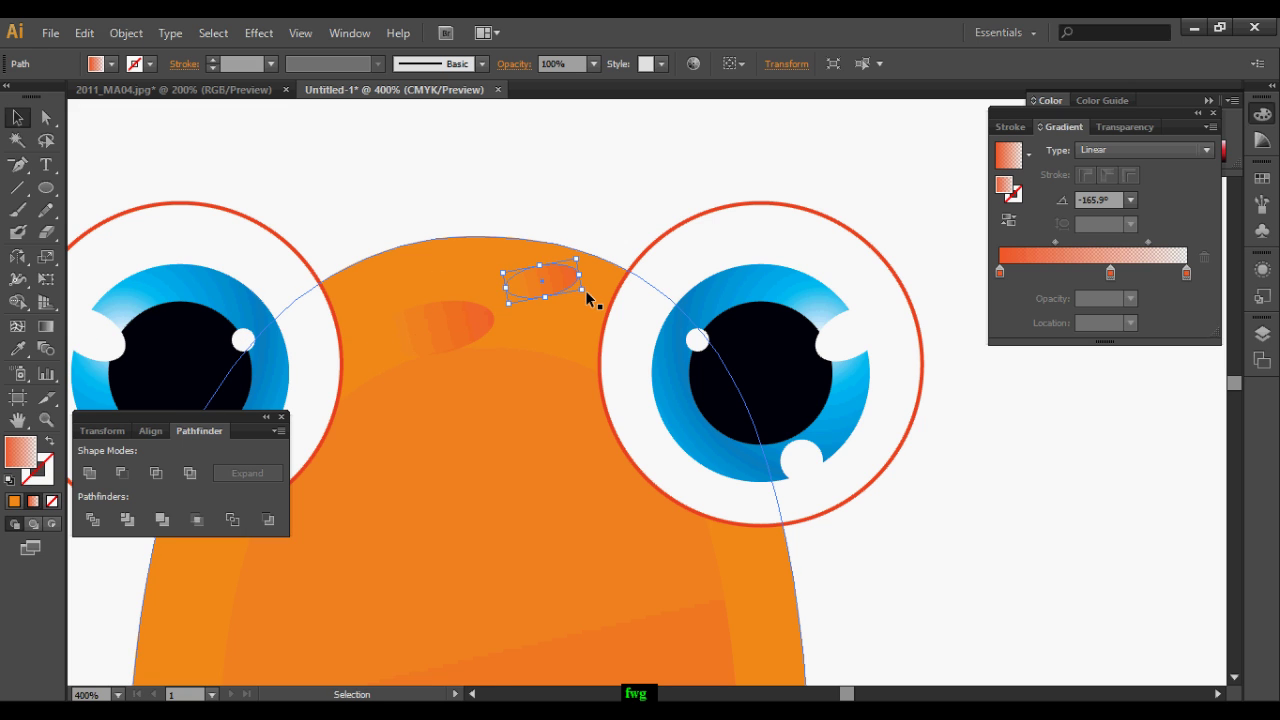
{"action": "left_click_drag", "start_coordinate": [588, 297], "coordinate": [578, 273]}
Copy spots to the lower right of the body, overlapping the inner shape's bottom edge, and rotate a copy
{"action": "left_click", "coordinate": [464, 323]}
{"action": "key", "text": "ctrl+minus"}
{"action": "left_click_drag", "start_coordinate": [542, 417], "coordinate": [575, 235]}
{"action": "left_click_drag", "start_coordinate": [548, 148], "coordinate": [549, 478]}
{"action": "key", "text": "ctrl+plus"}
{"action": "left_click_drag", "start_coordinate": [531, 530], "coordinate": [637, 502]}
{"action": "left_click_drag", "start_coordinate": [561, 442], "coordinate": [555, 469]}
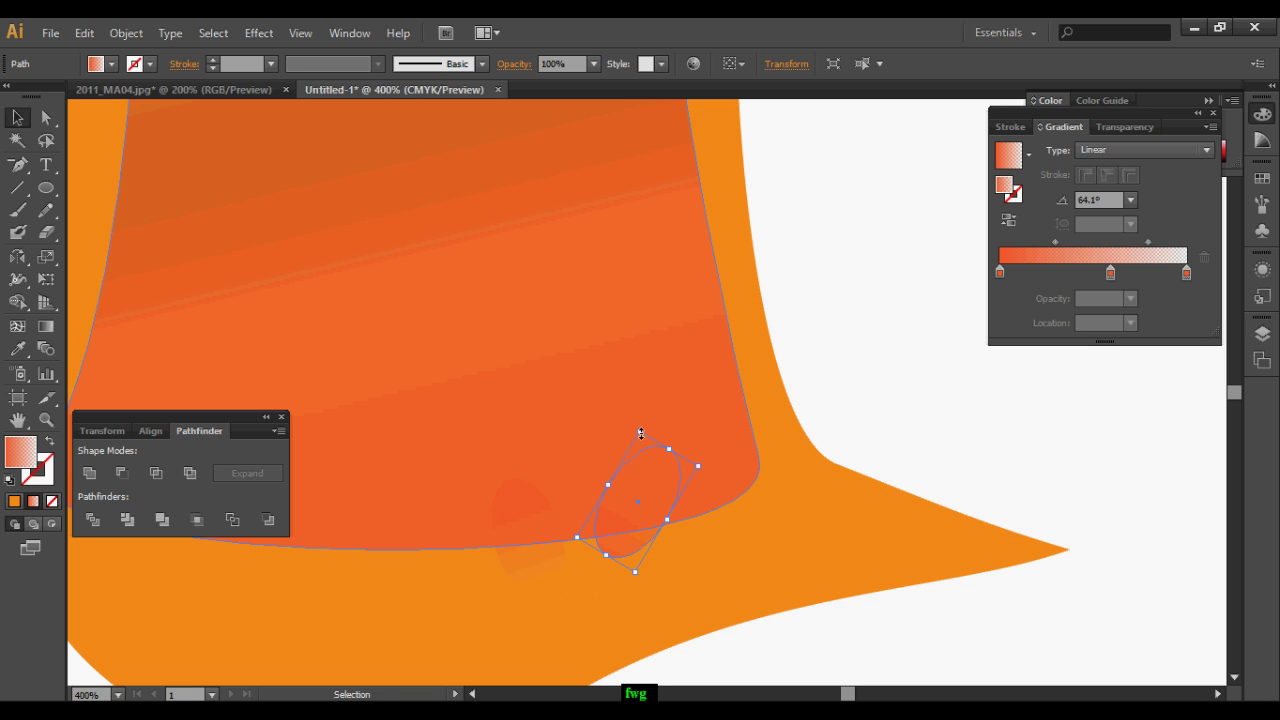
{"action": "left_click_drag", "start_coordinate": [641, 433], "coordinate": [464, 441]}
{"action": "scroll", "coordinate": [500, 445], "scroll_direction": "down", "scroll_amount": 3}
{"action": "left_click_drag", "start_coordinate": [570, 407], "coordinate": [609, 511]}
Copy the right eye's outer circle slightly downward and fill the copy with the orange-red fading gradient, redrawn diagonally
{"action": "left_click", "coordinate": [655, 125]}
{"action": "scroll", "coordinate": [655, 125], "scroll_direction": "up", "scroll_amount": 2}
{"action": "left_click_drag", "start_coordinate": [655, 160], "coordinate": [643, 338]}
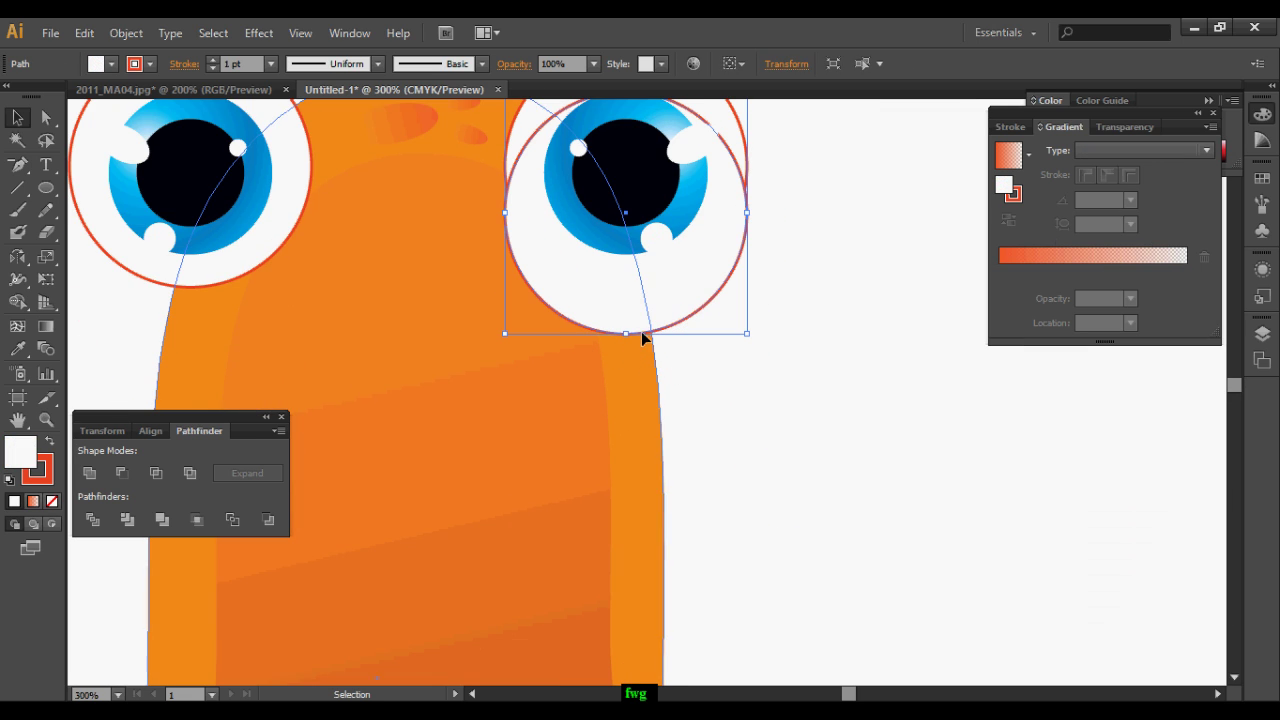
{"action": "left_click", "coordinate": [34, 499]}
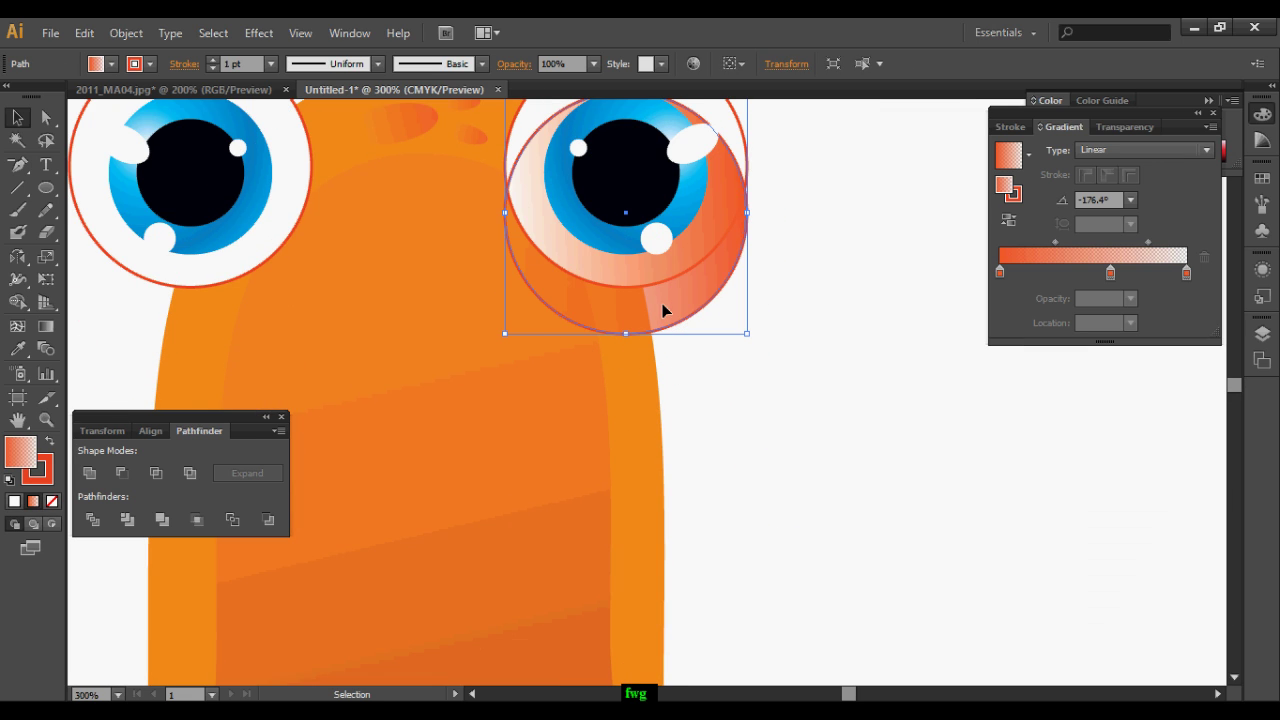
{"action": "left_click", "coordinate": [46, 325]}
{"action": "left_click_drag", "start_coordinate": [797, 246], "coordinate": [511, 309]}
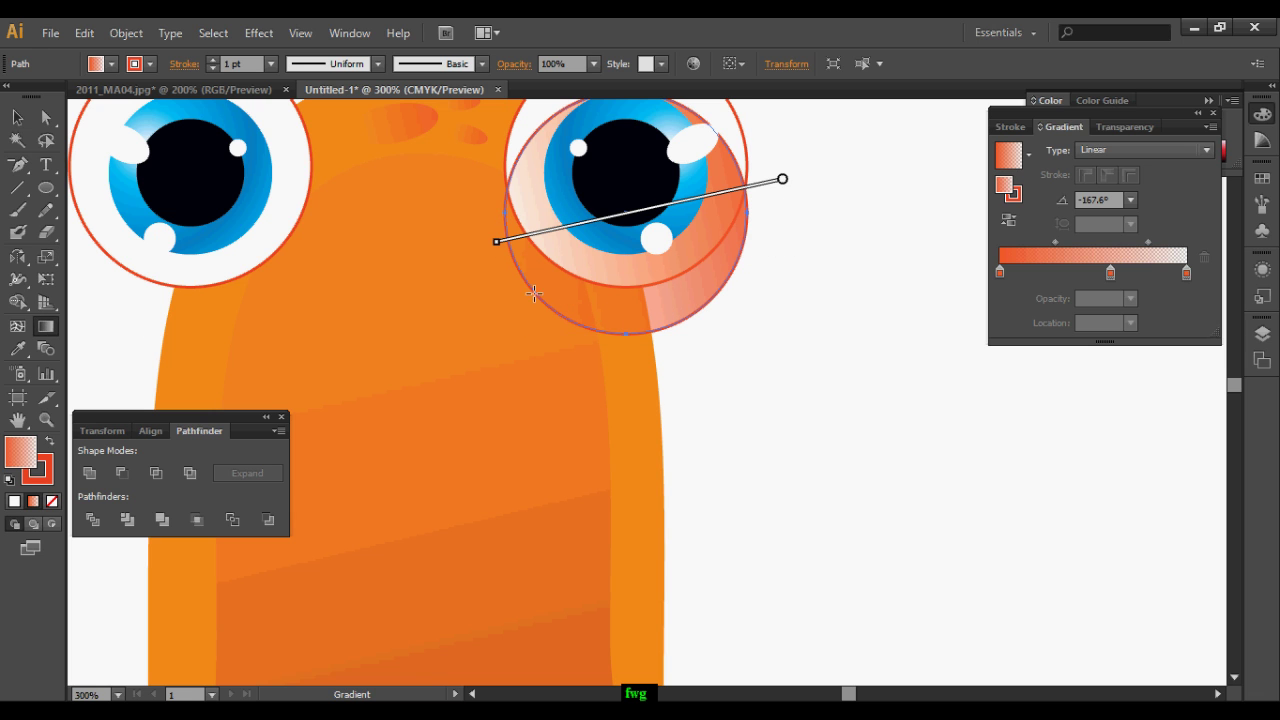
{"action": "left_click", "coordinate": [21, 119]}
Copy the body and the gradient circle together to the right and intersect the two copies into a shadow shape
{"action": "left_click", "coordinate": [648, 383]}
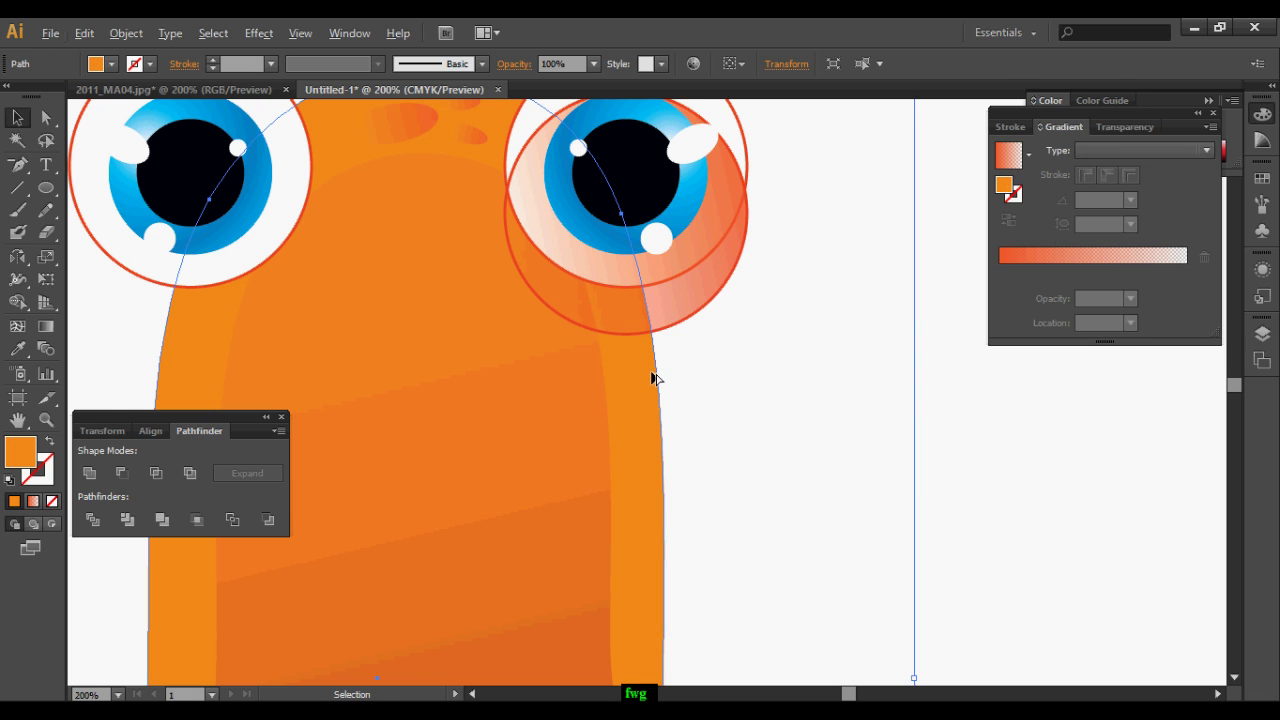
{"action": "scroll", "coordinate": [652, 373], "scroll_direction": "down", "scroll_amount": 1}
{"action": "left_click", "coordinate": [652, 342], "text": "shift"}
{"action": "left_click_drag", "start_coordinate": [652, 341], "coordinate": [934, 341]}
{"action": "left_click_drag", "start_coordinate": [880, 400], "coordinate": [758, 426]}
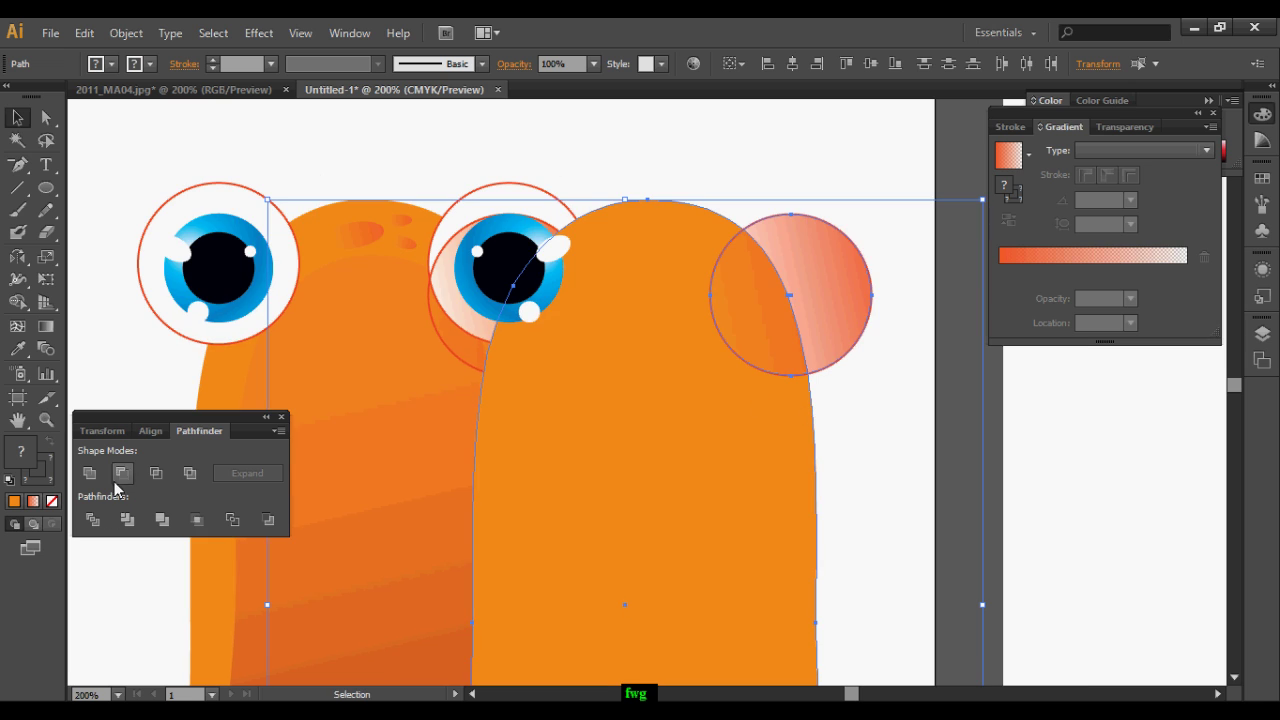
{"action": "left_click", "coordinate": [155, 473]}
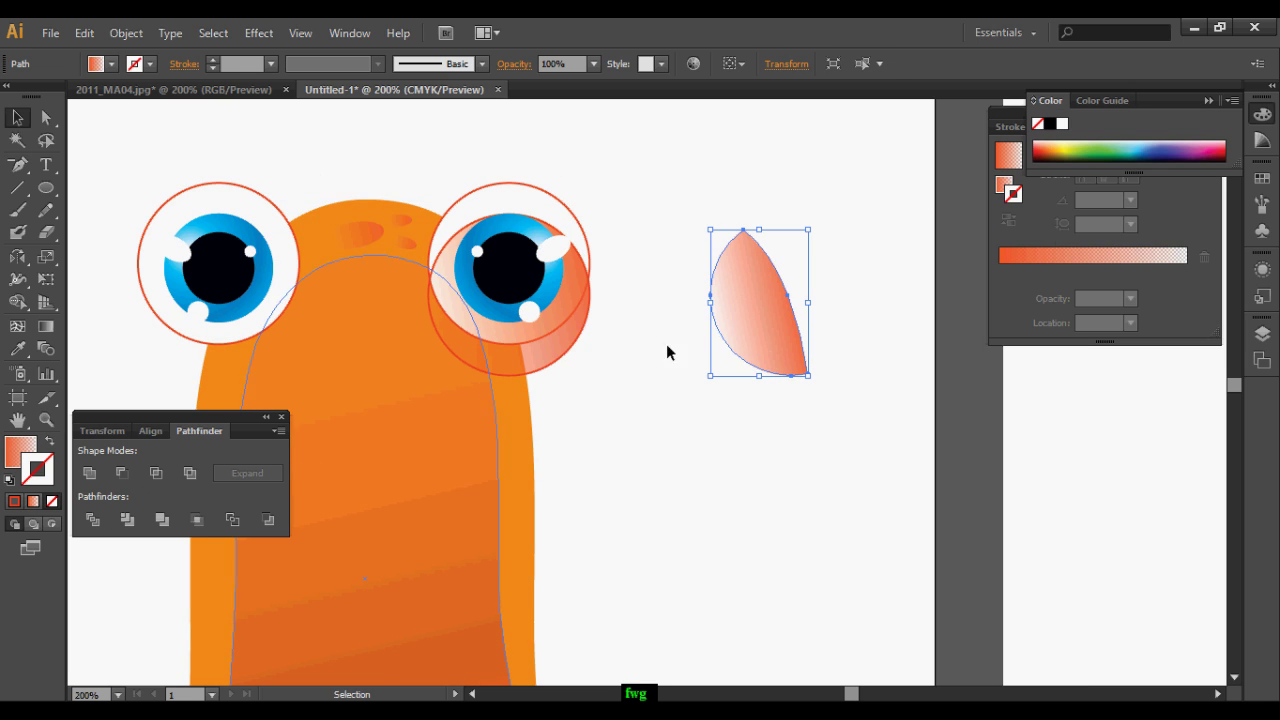
Delete the full gradient circle and move the intersected shadow shape into its place at the right eye
{"action": "left_click_drag", "start_coordinate": [720, 340], "coordinate": [699, 432]}
{"action": "key", "text": "Delete"}
{"action": "left_click", "coordinate": [544, 350]}
{"action": "scroll", "coordinate": [544, 352], "scroll_direction": "up", "scroll_amount": 2}
Rearrange the stacking order so the shadow shape lies behind the right eye and in front of the body
{"action": "left_click", "coordinate": [626, 472]}
{"action": "right_click", "coordinate": [626, 477]}
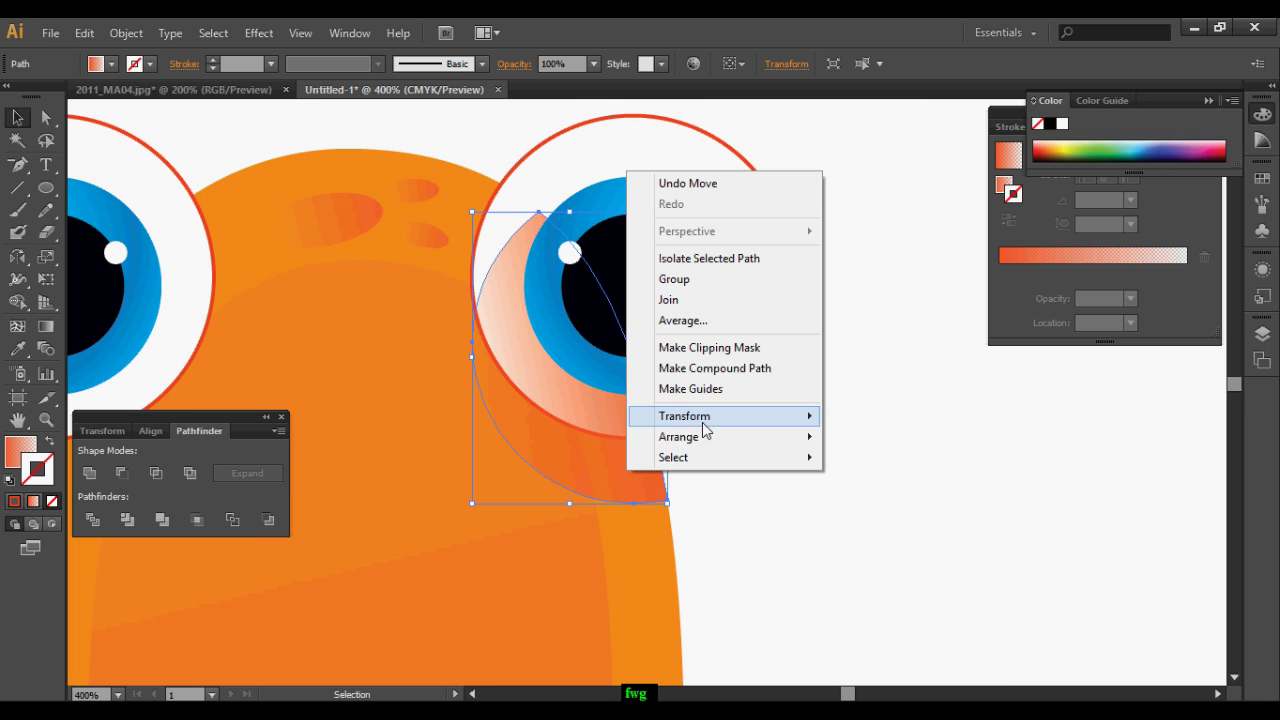
{"action": "mouse_move", "coordinate": [790, 434]}
{"action": "left_click", "coordinate": [886, 498]}
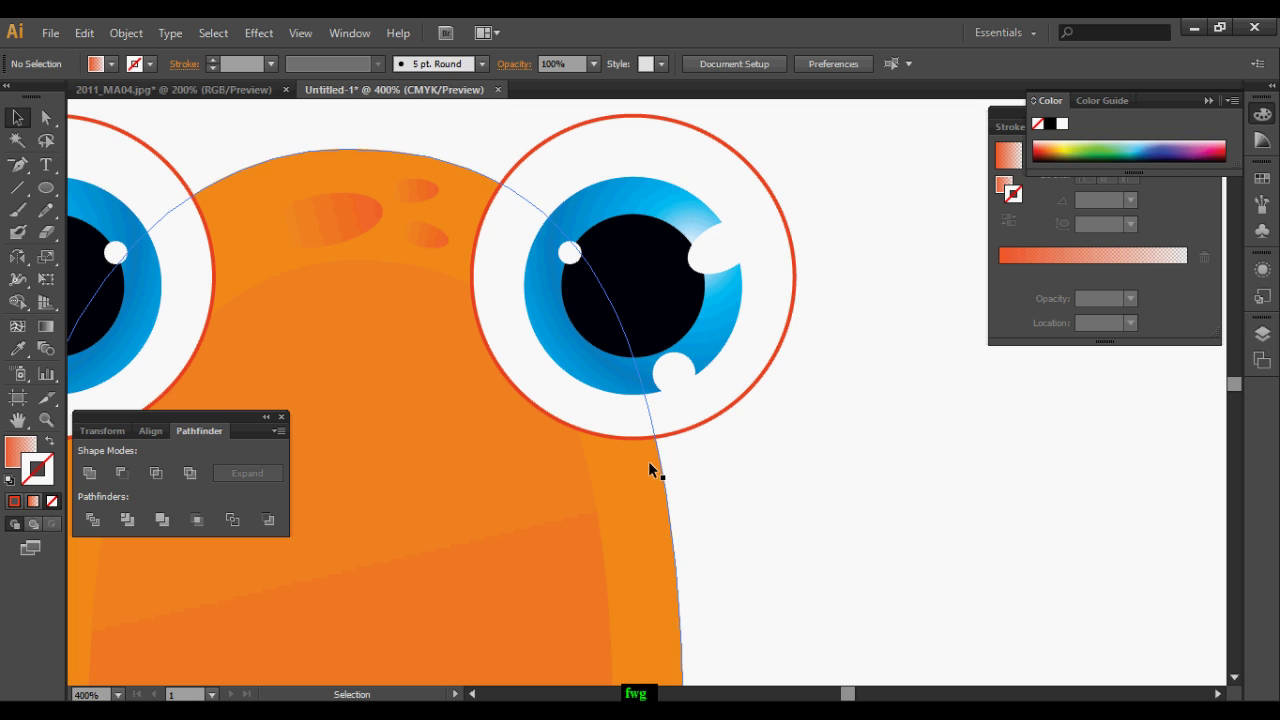
{"action": "left_click", "coordinate": [648, 462]}
{"action": "right_click", "coordinate": [648, 462]}
{"action": "mouse_move", "coordinate": [714, 436]}
{"action": "left_click", "coordinate": [911, 492]}
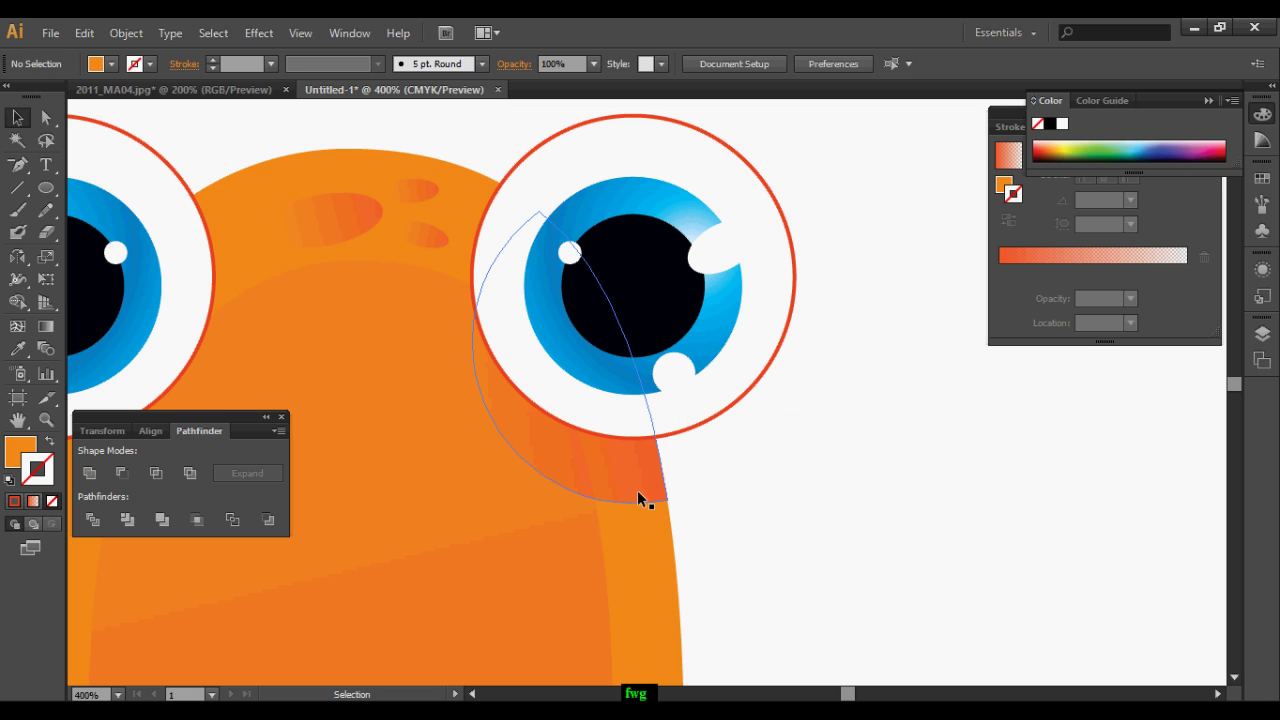
{"action": "right_click", "coordinate": [637, 490]}
{"action": "left_click", "coordinate": [899, 479]}
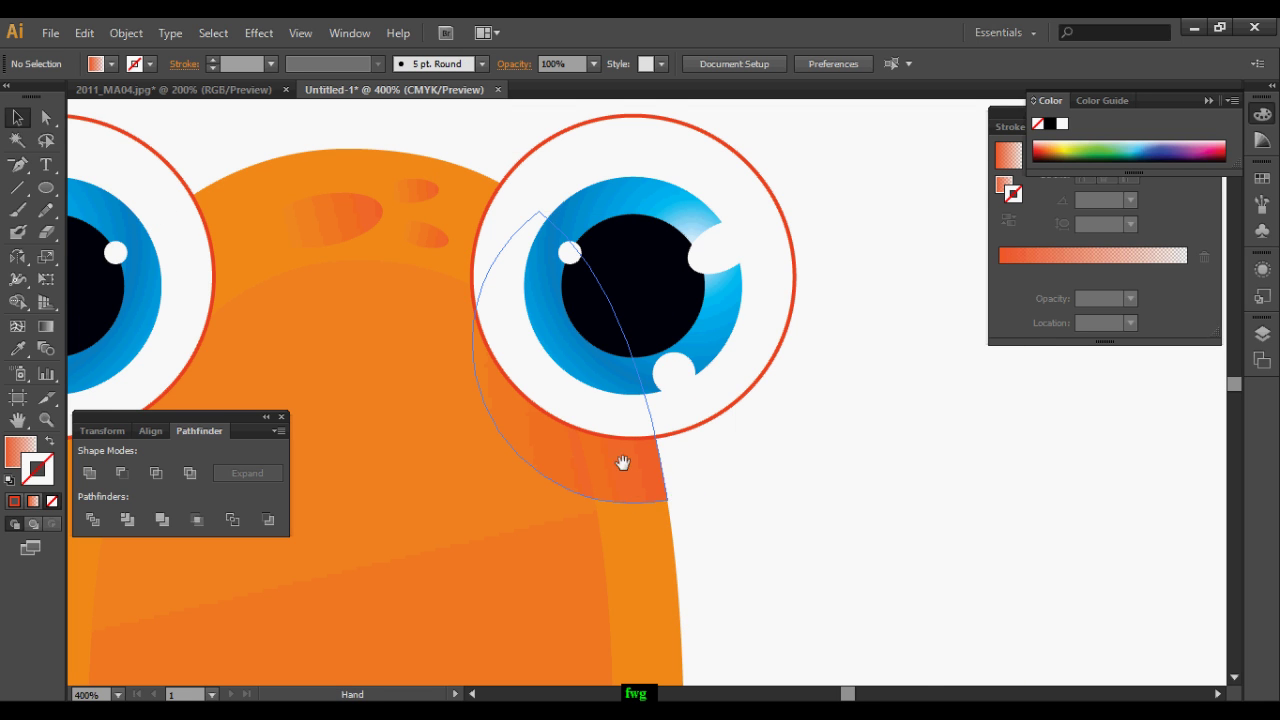
Copy the eye shadow to beneath the left eye, reflect the copy across the vertical axis and deselect it
{"action": "scroll", "coordinate": [870, 490], "scroll_direction": "left", "scroll_amount": 3}
{"action": "left_click_drag", "start_coordinate": [851, 500], "coordinate": [396, 492]}
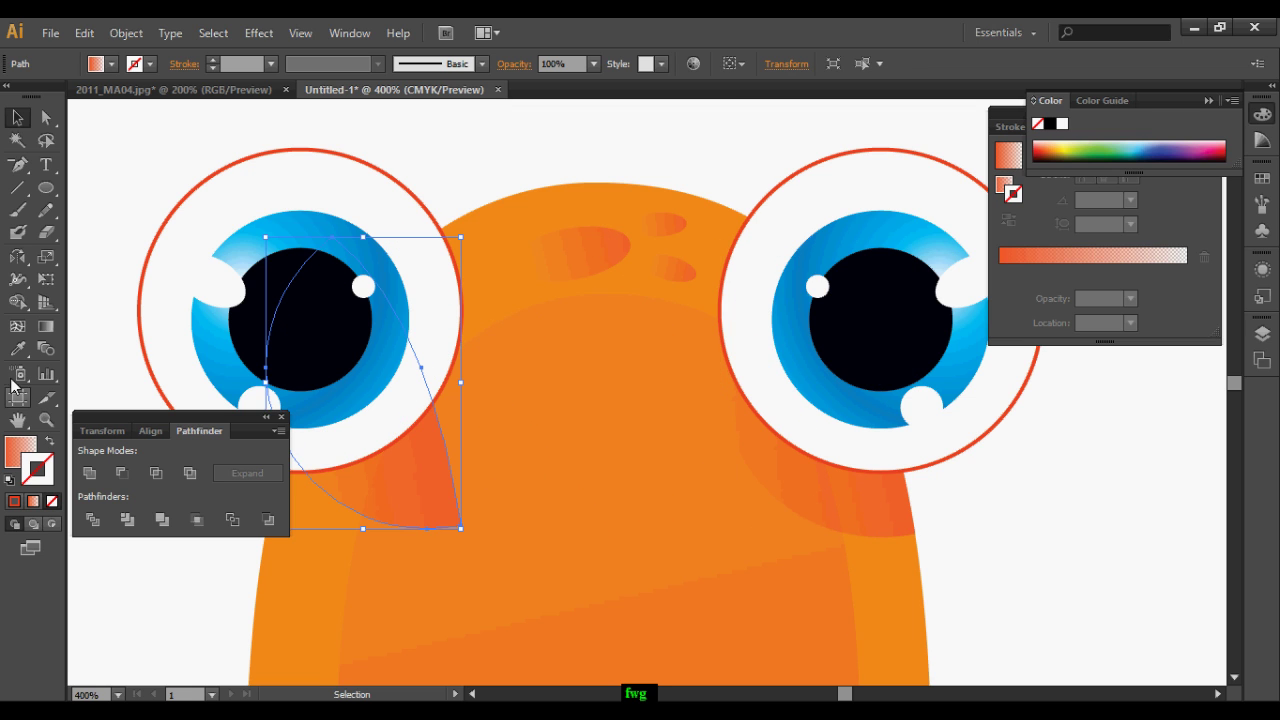
{"action": "double_click", "coordinate": [16, 255]}
{"action": "left_click", "coordinate": [640, 486]}
{"action": "left_click_drag", "start_coordinate": [480, 467], "coordinate": [677, 480]}
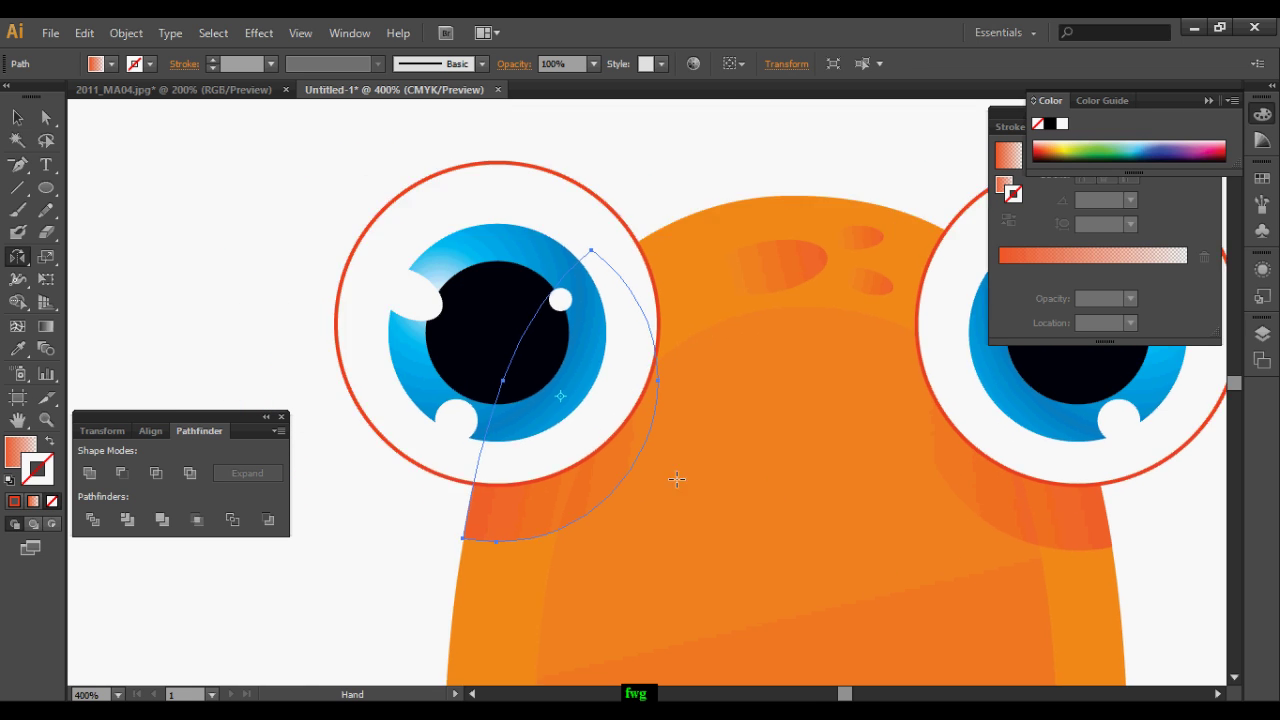
{"action": "scroll", "coordinate": [677, 480], "scroll_direction": "down", "scroll_amount": 1}
{"action": "left_click", "coordinate": [16, 118]}
{"action": "left_click", "coordinate": [77, 198]}
Draw a tufted eyebrow outline above the left eye with the Pen tool, using no fill and a dark blue-gray stroke
{"action": "left_click_drag", "start_coordinate": [17, 165], "coordinate": [75, 167]}
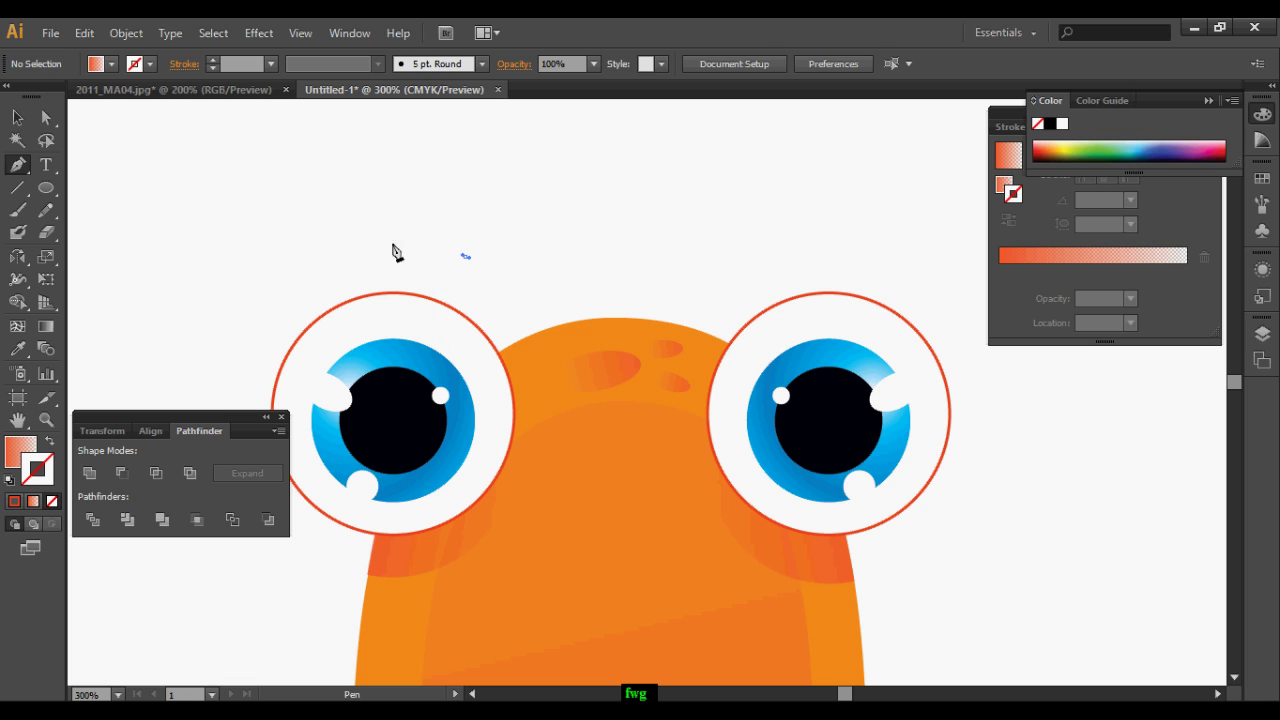
{"action": "left_click_drag", "start_coordinate": [296, 267], "coordinate": [236, 305]}
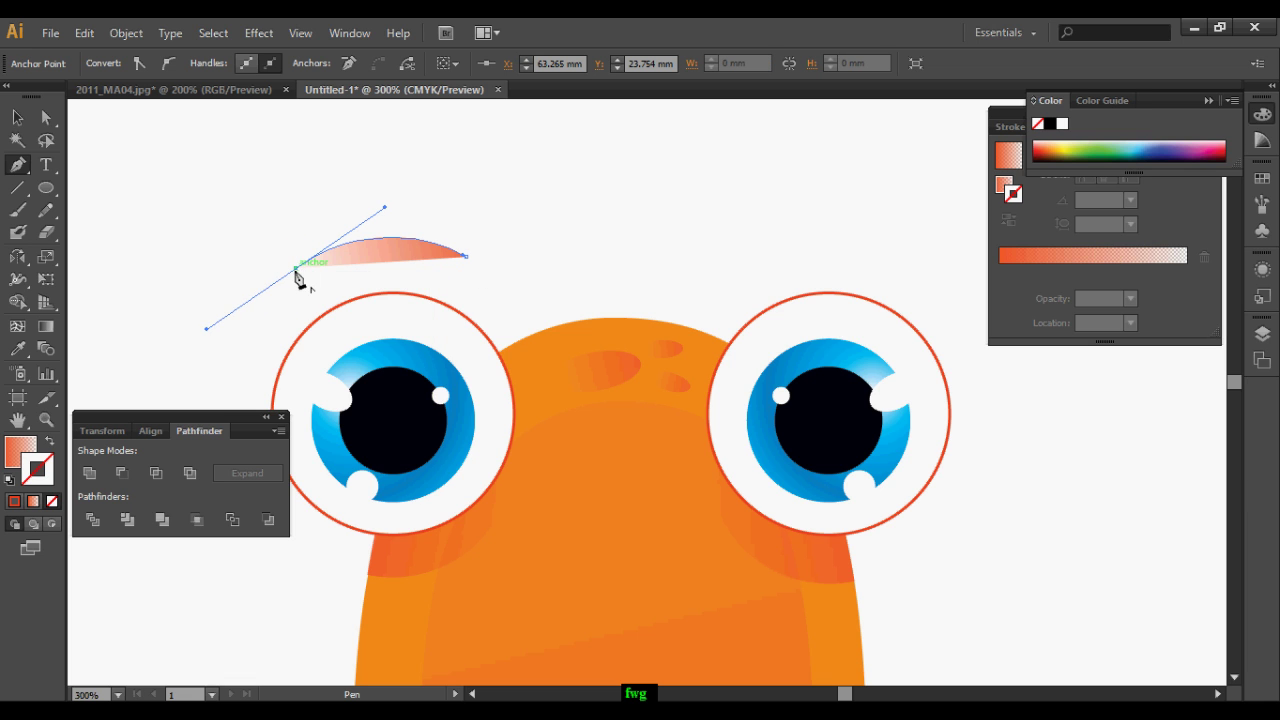
{"action": "left_click", "coordinate": [15, 454]}
{"action": "left_click", "coordinate": [53, 500]}
{"action": "double_click", "coordinate": [41, 468]}
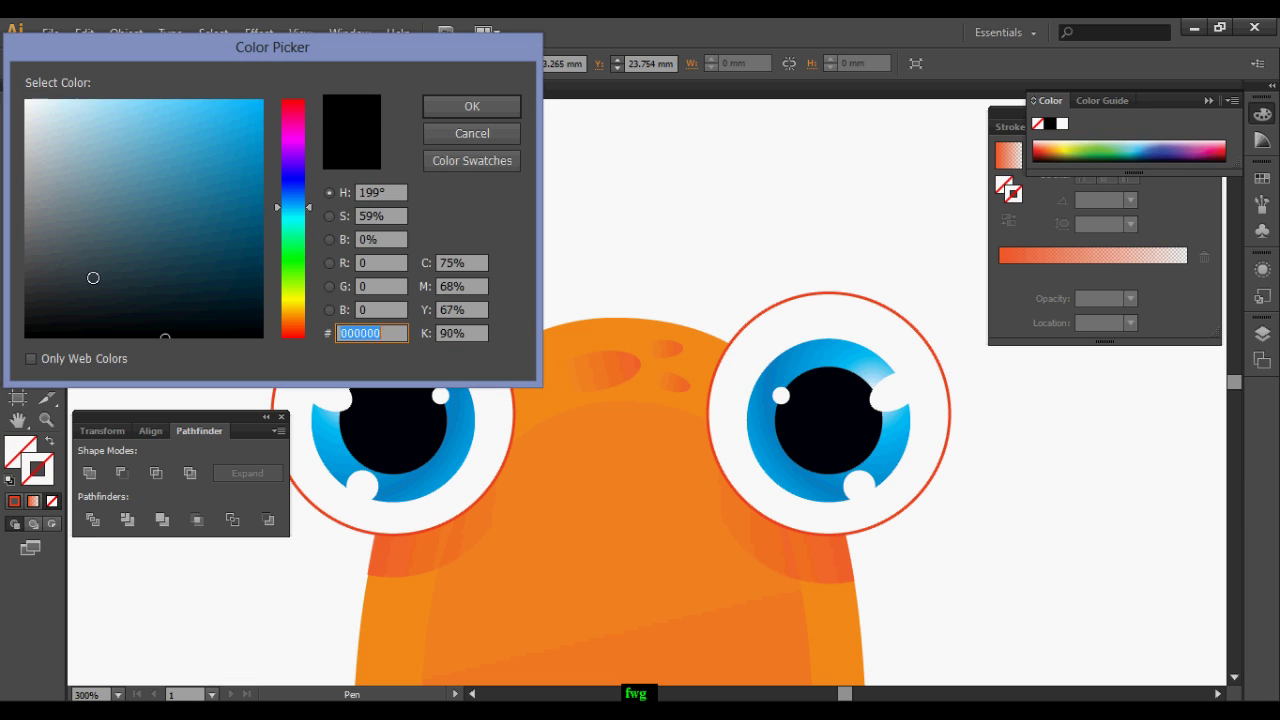
{"action": "left_click", "coordinate": [91, 277]}
{"action": "left_click", "coordinate": [471, 107]}
{"action": "key", "text": "x"}
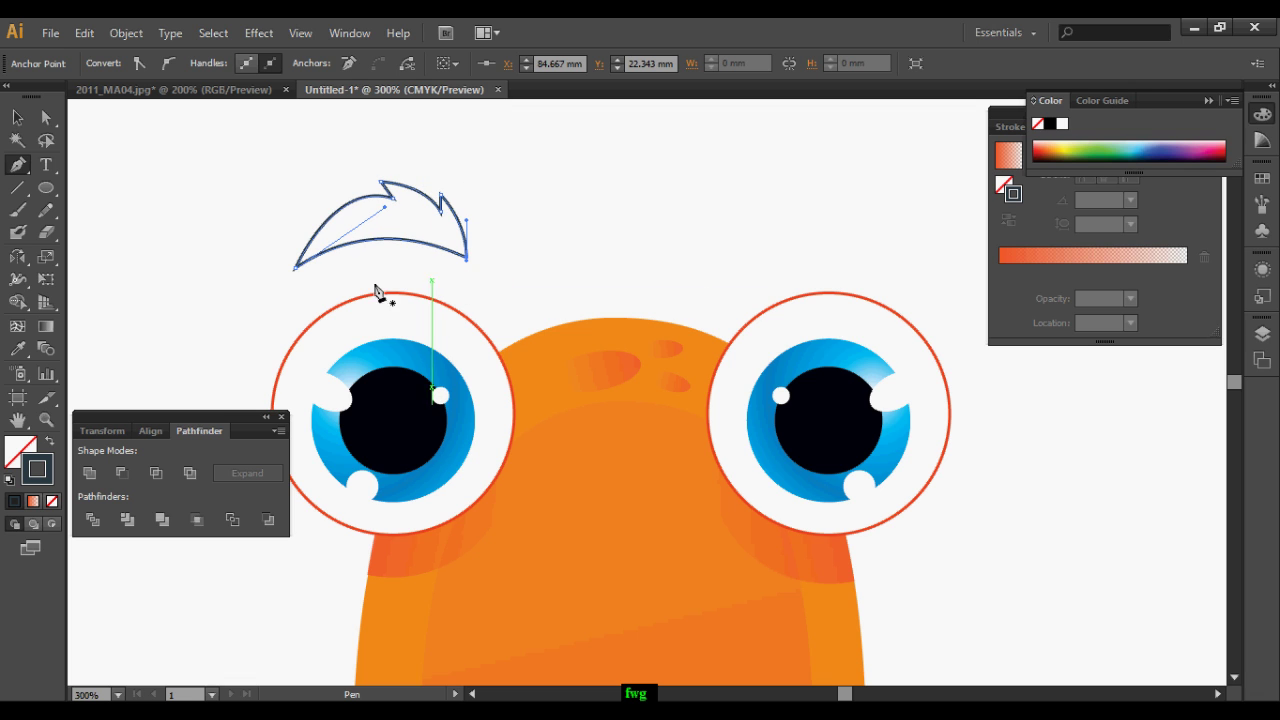
Remove the stroke from the left eyebrow and fill it with a dark reddish brown
{"action": "left_click", "coordinate": [53, 500]}
{"action": "double_click", "coordinate": [29, 446]}
{"action": "left_click", "coordinate": [291, 323]}
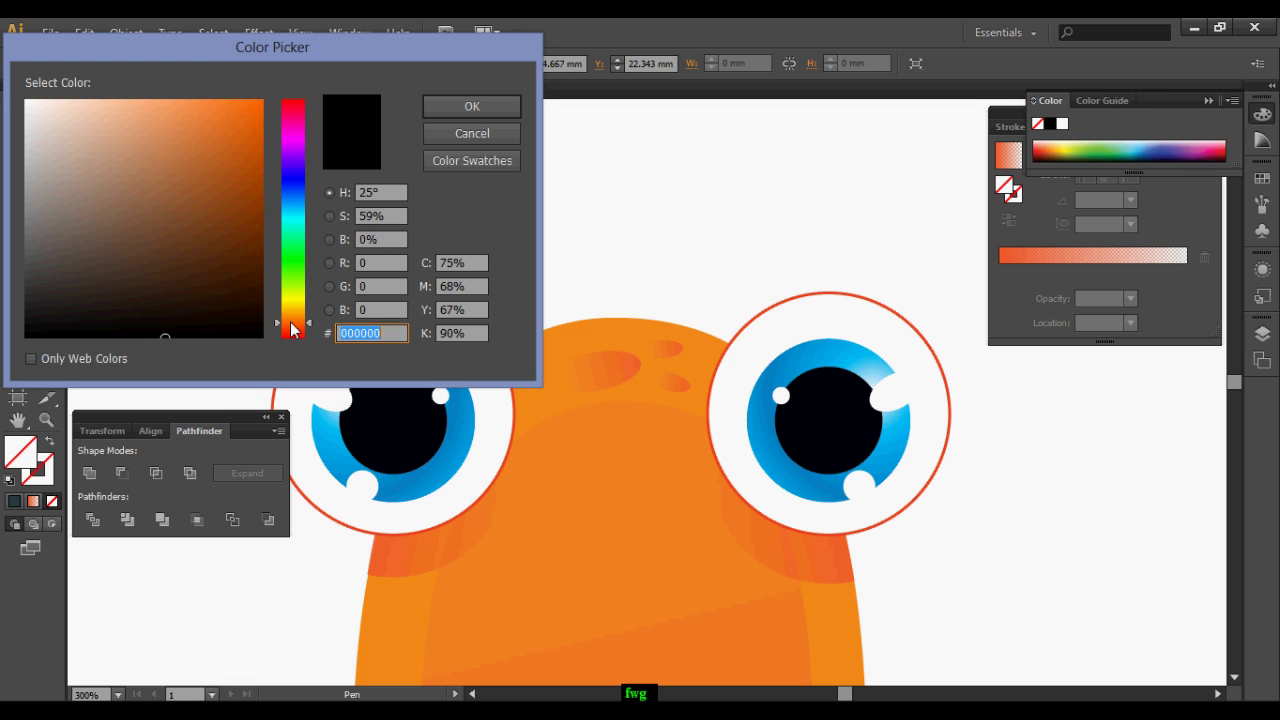
{"action": "left_click", "coordinate": [251, 237]}
{"action": "left_click", "coordinate": [295, 329]}
{"action": "left_click", "coordinate": [246, 248]}
{"action": "left_click", "coordinate": [468, 107]}
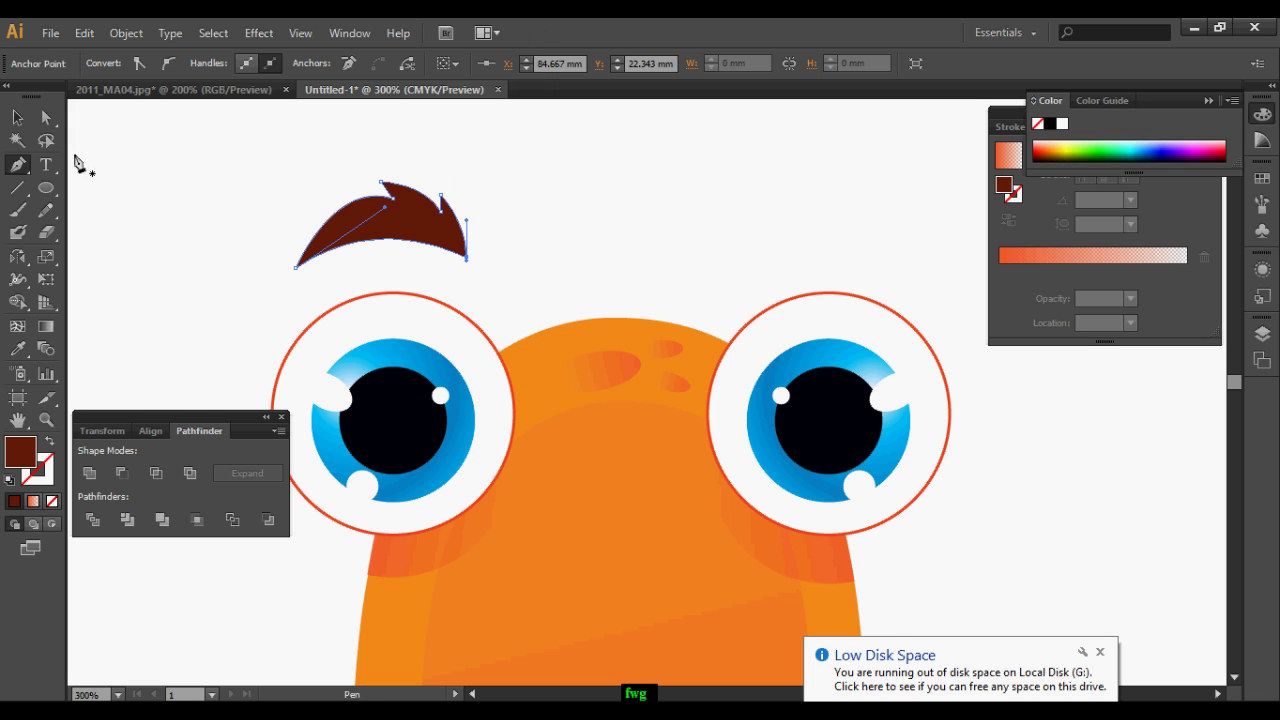
Copy the left eyebrow to above the right eye, reflect the copy across the vertical axis and deselect it
{"action": "key", "text": "v"}
{"action": "left_click_drag", "start_coordinate": [428, 240], "coordinate": [837, 225]}
{"action": "double_click", "coordinate": [16, 255]}
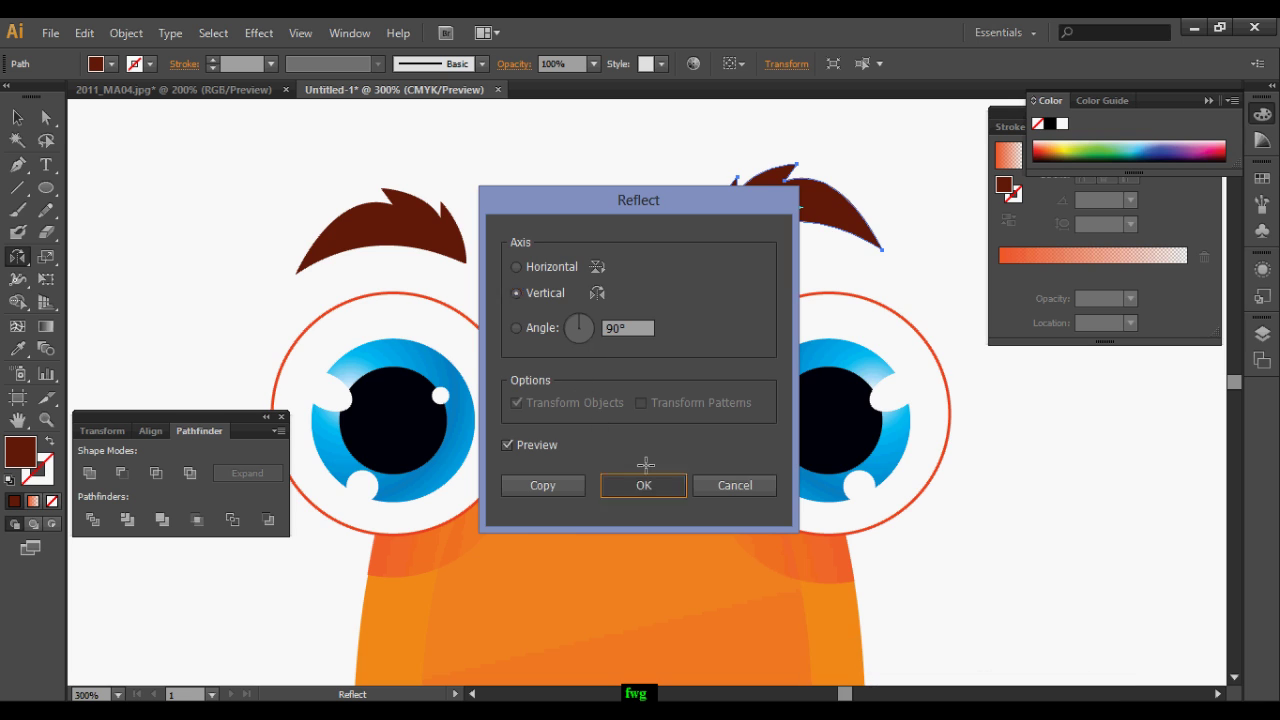
{"action": "left_click", "coordinate": [645, 485]}
{"action": "key", "text": "v"}
{"action": "scroll", "coordinate": [546, 276], "scroll_direction": "down", "scroll_amount": 1}
{"action": "left_click", "coordinate": [590, 248]}
Draw a tall ellipse about 28 by 65 mm on the middle of the body as the base of the mouth
{"action": "key", "text": "space"}
{"action": "left_click_drag", "start_coordinate": [626, 371], "coordinate": [547, 191]}
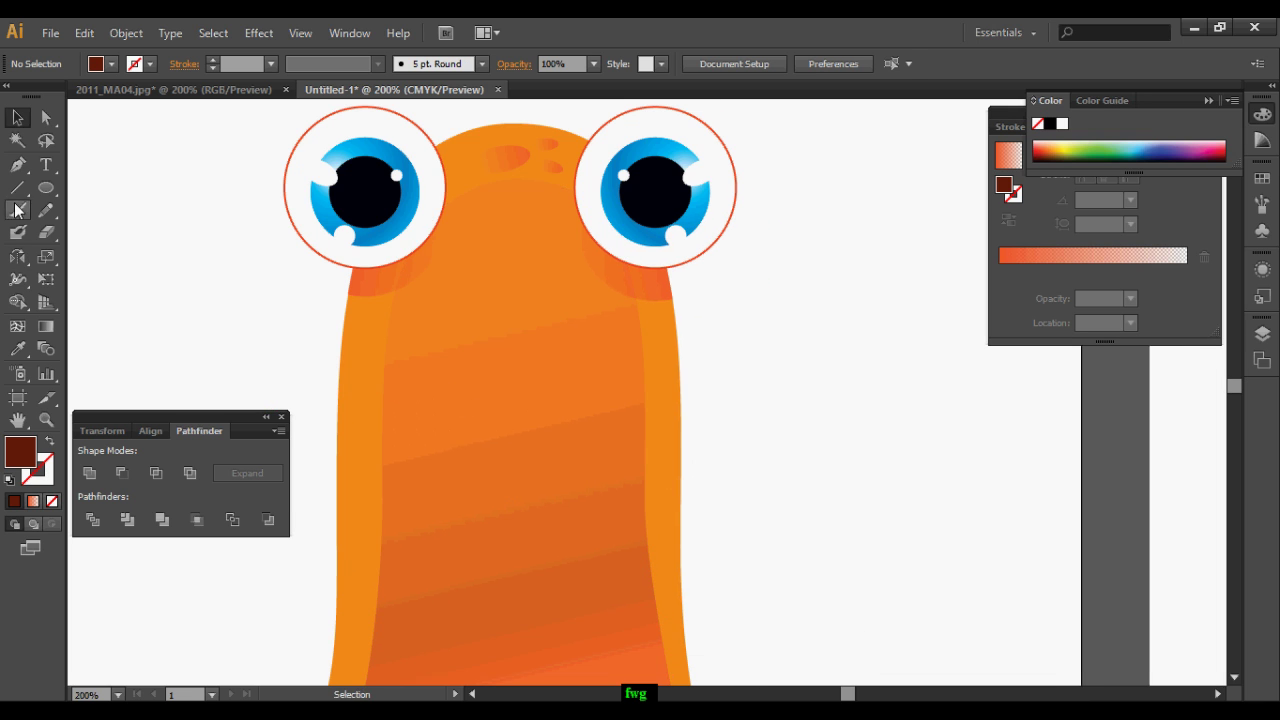
{"action": "mouse_move", "coordinate": [467, 356]}
{"action": "left_mouse_down"}
{"action": "mouse_move", "coordinate": [515, 430]}
{"action": "mouse_move", "coordinate": [502, 441]}
{"action": "left_mouse_up"}
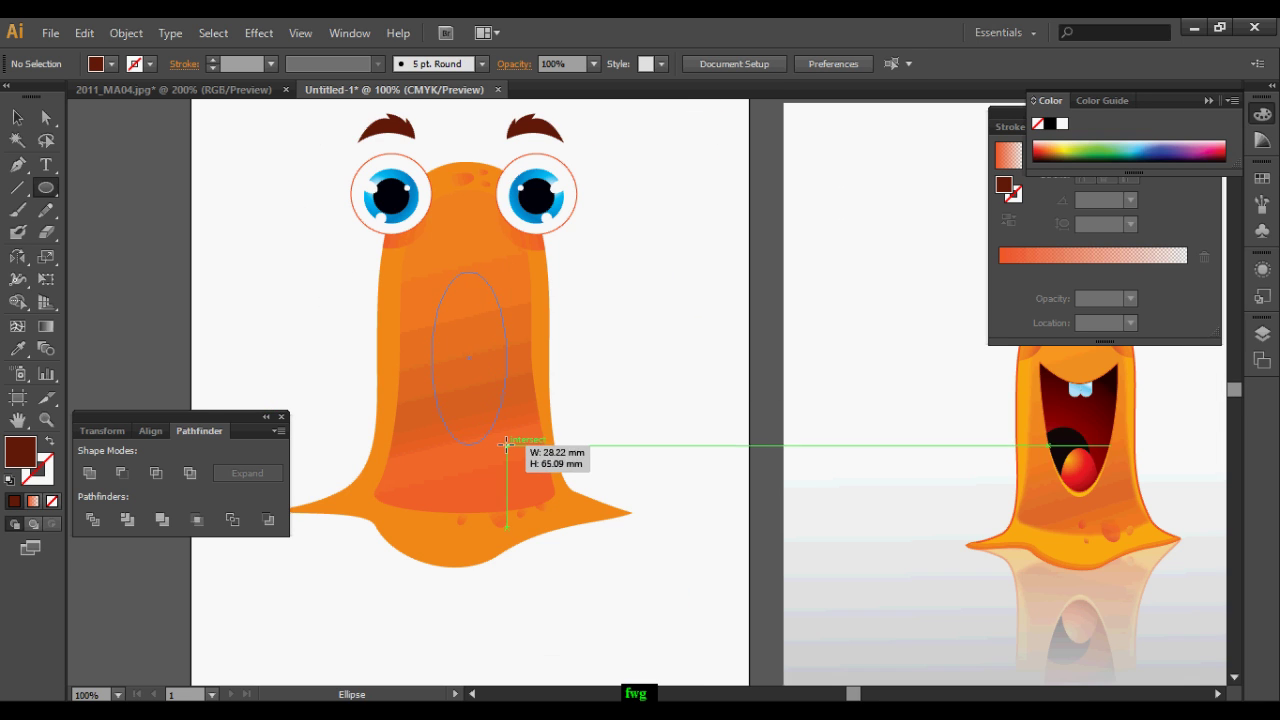
{"action": "scroll", "coordinate": [436, 397], "scroll_direction": "up", "scroll_amount": 2}
{"action": "key", "text": "space"}
{"action": "left_click_drag", "start_coordinate": [540, 266], "coordinate": [541, 413]}
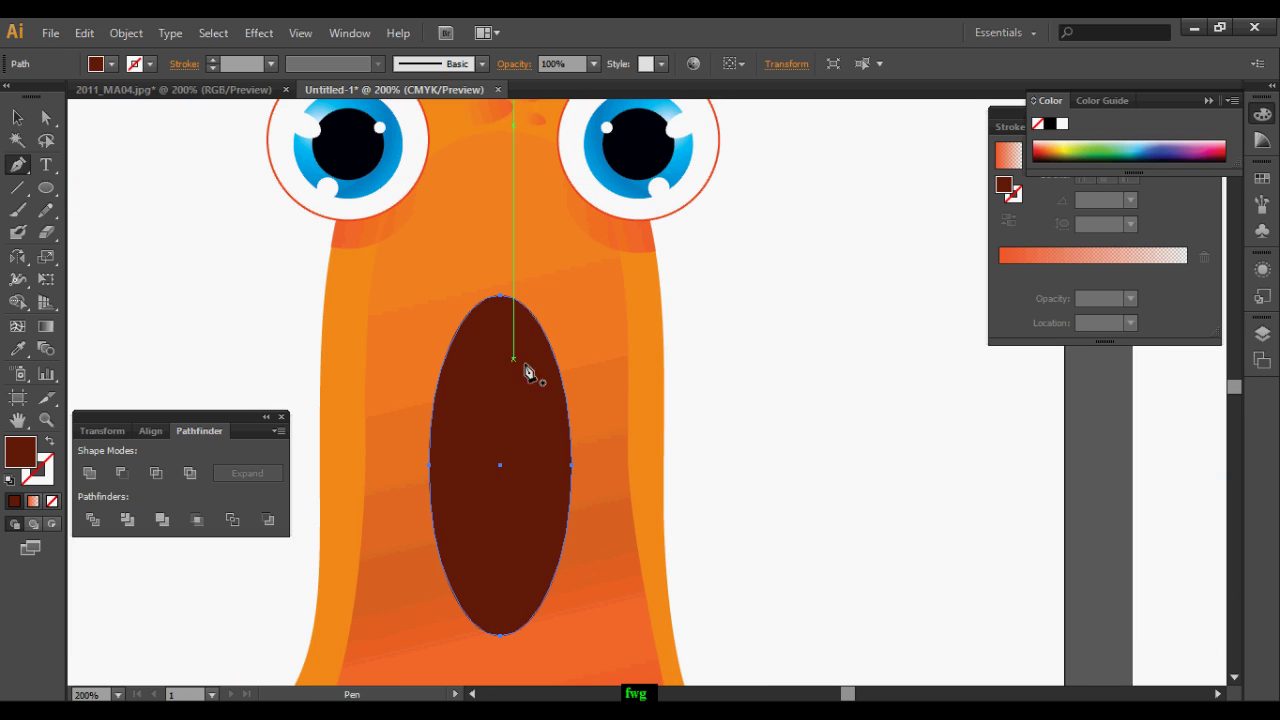
Add an anchor point on each upper side of the mouth ellipse and pull the side points outward and up to widen the shape
{"action": "left_click", "coordinate": [445, 376]}
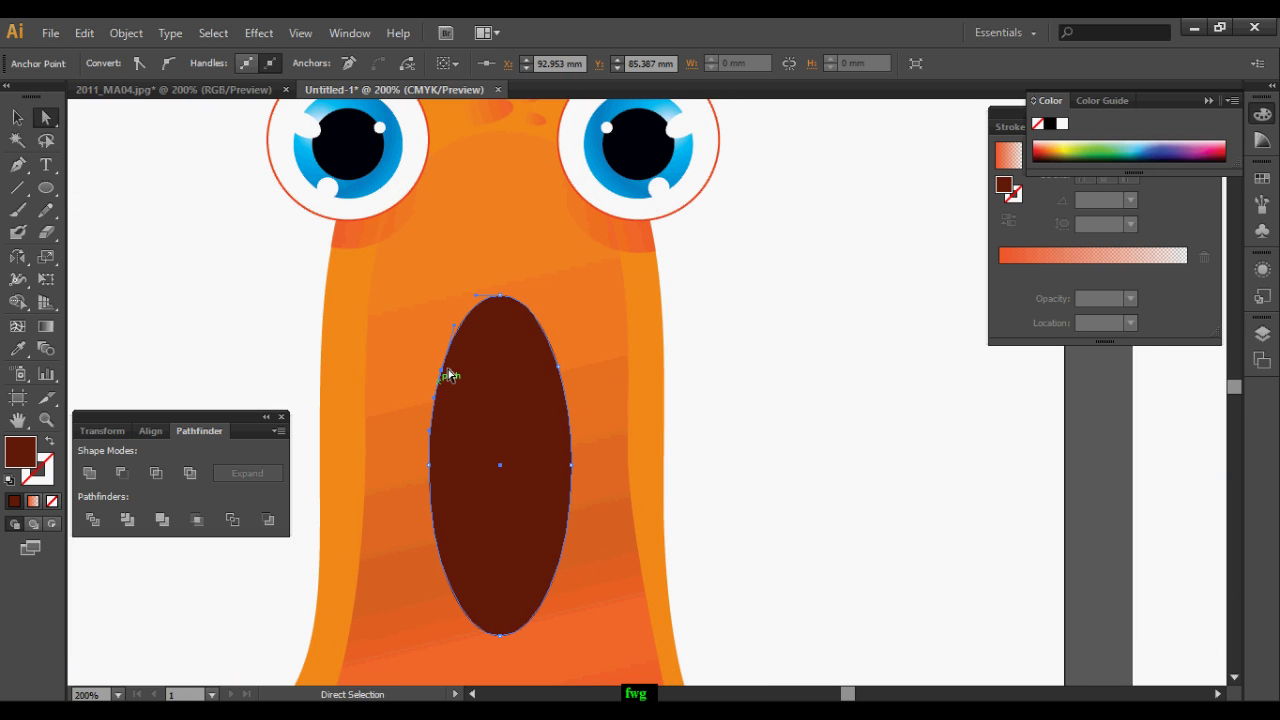
{"action": "left_click_drag", "start_coordinate": [445, 376], "coordinate": [404, 287]}
{"action": "left_click_drag", "start_coordinate": [559, 368], "coordinate": [601, 289]}
{"action": "left_click_drag", "start_coordinate": [572, 466], "coordinate": [602, 455]}
{"action": "left_click_drag", "start_coordinate": [429, 465], "coordinate": [398, 410]}
{"action": "left_click", "coordinate": [601, 455]}
{"action": "left_click_drag", "start_coordinate": [601, 419], "coordinate": [606, 410]}
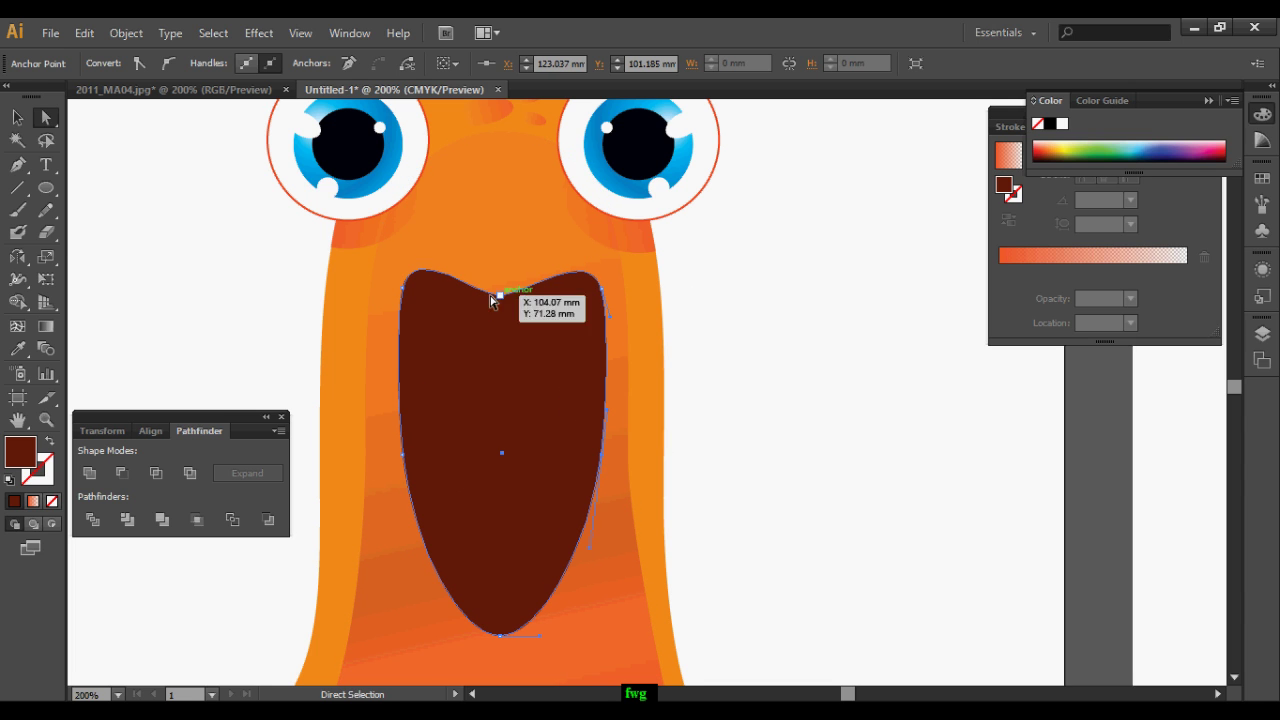
Convert the mouth's upper corners to sharp points and lower its top centre point so the upper edge curves downward like a smile
{"action": "left_click_drag", "start_coordinate": [20, 168], "coordinate": [100, 229]}
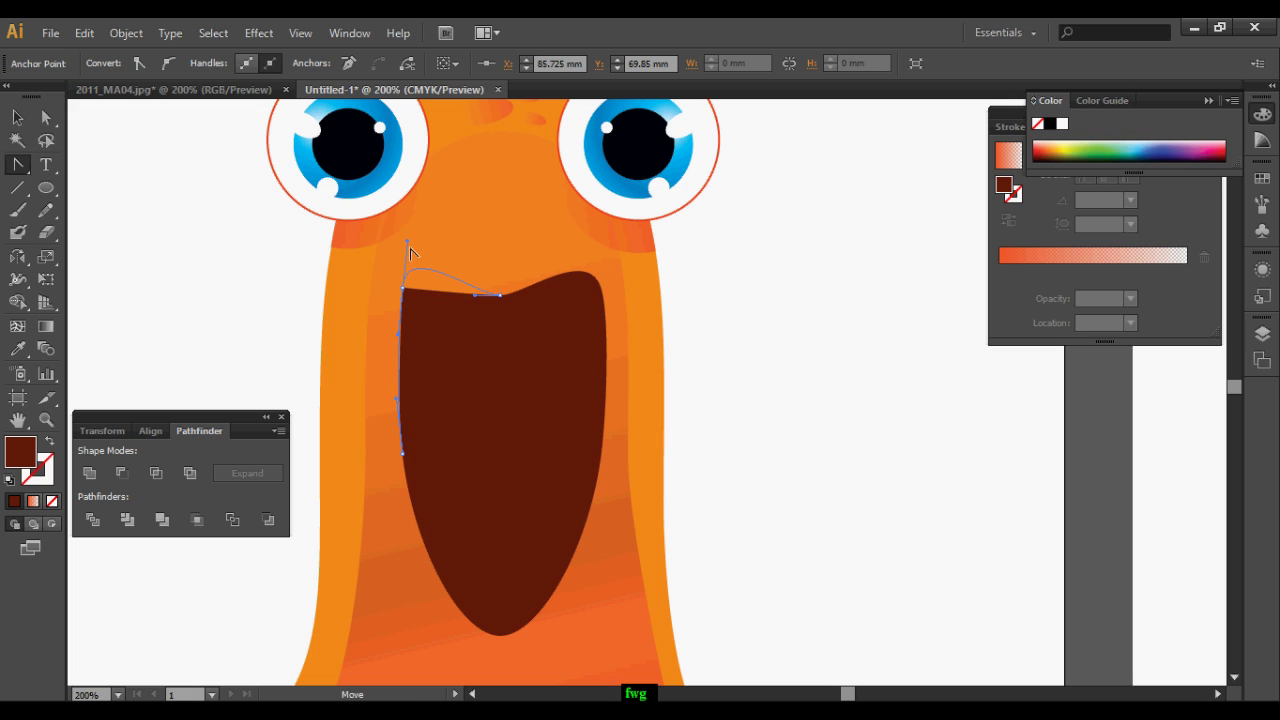
{"action": "left_click_drag", "start_coordinate": [410, 253], "coordinate": [405, 246]}
{"action": "left_click_drag", "start_coordinate": [453, 355], "coordinate": [440, 348]}
{"action": "left_click_drag", "start_coordinate": [593, 252], "coordinate": [566, 346]}
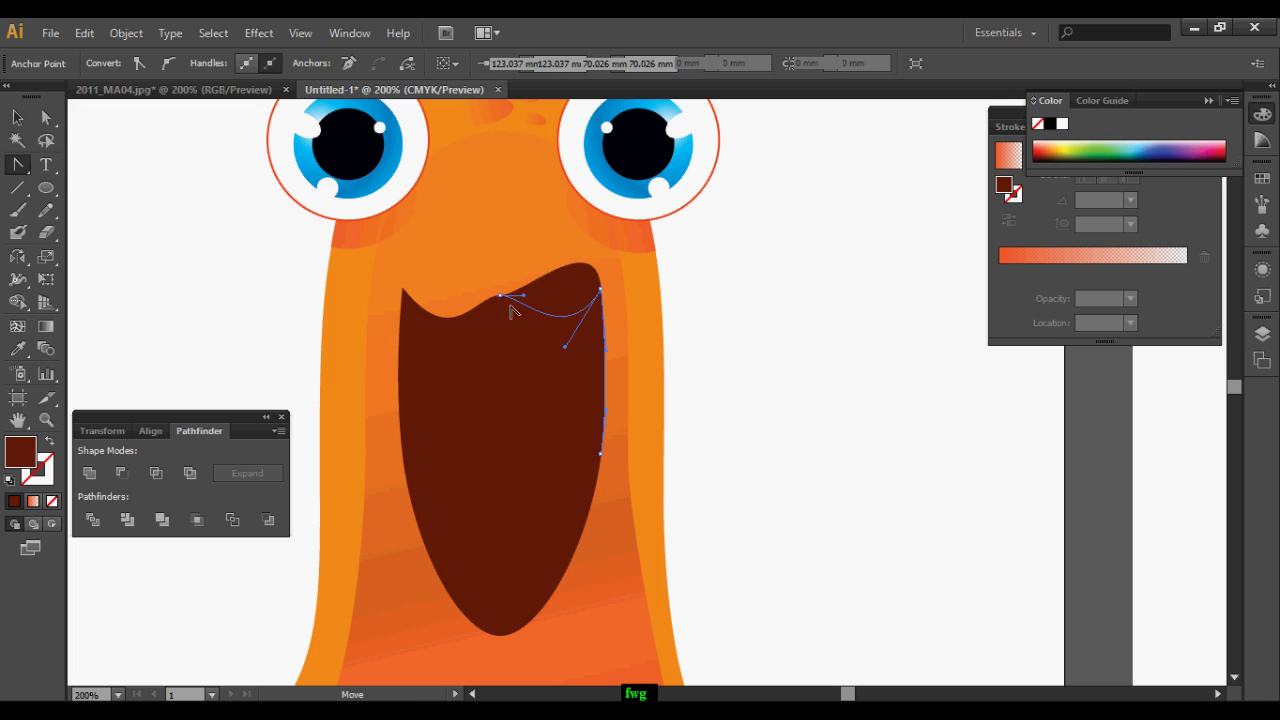
{"action": "left_click", "coordinate": [45, 120]}
{"action": "left_click_drag", "start_coordinate": [500, 295], "coordinate": [500, 348]}
{"action": "key", "text": "ctrl+shift+a"}
{"action": "scroll", "coordinate": [512, 430], "scroll_direction": "down", "scroll_amount": 1}
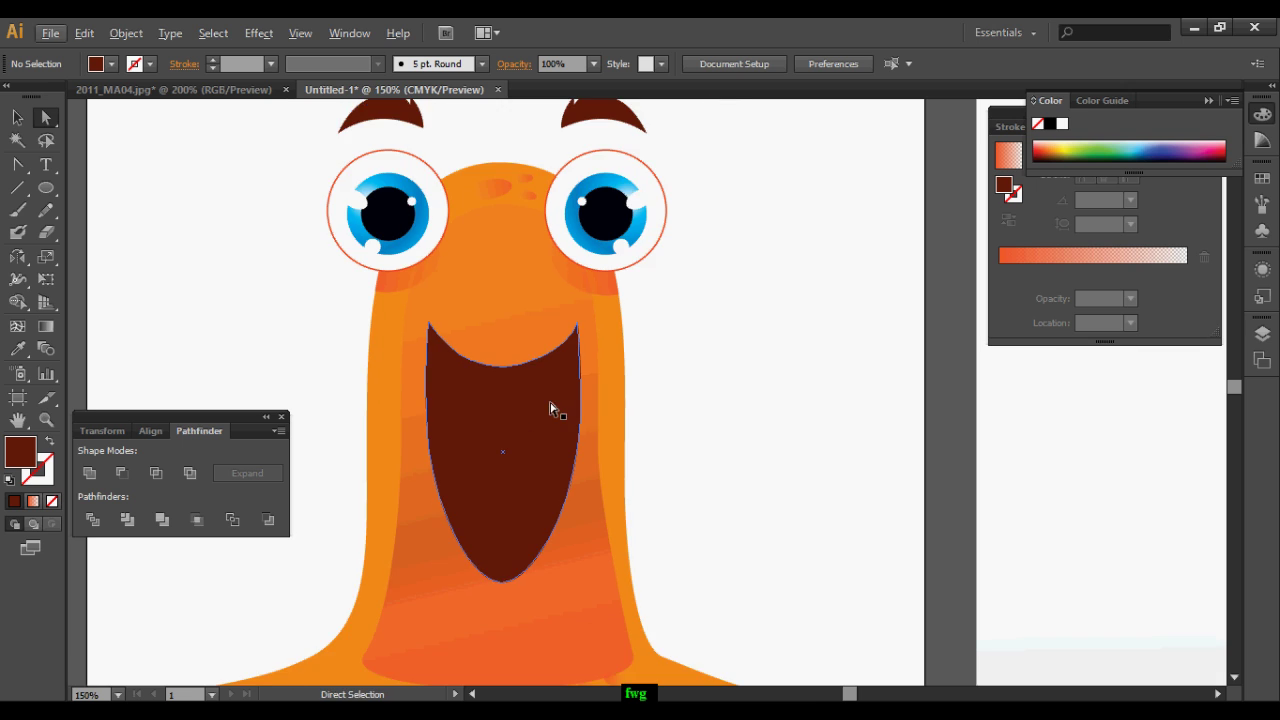
Fill the mouth with the linear white-to-black gradient preset
{"action": "scroll", "coordinate": [535, 406], "scroll_direction": "up", "scroll_amount": 1}
{"action": "left_click_drag", "start_coordinate": [529, 406], "coordinate": [500, 335]}
{"action": "left_click", "coordinate": [500, 340]}
{"action": "left_click", "coordinate": [33, 502]}
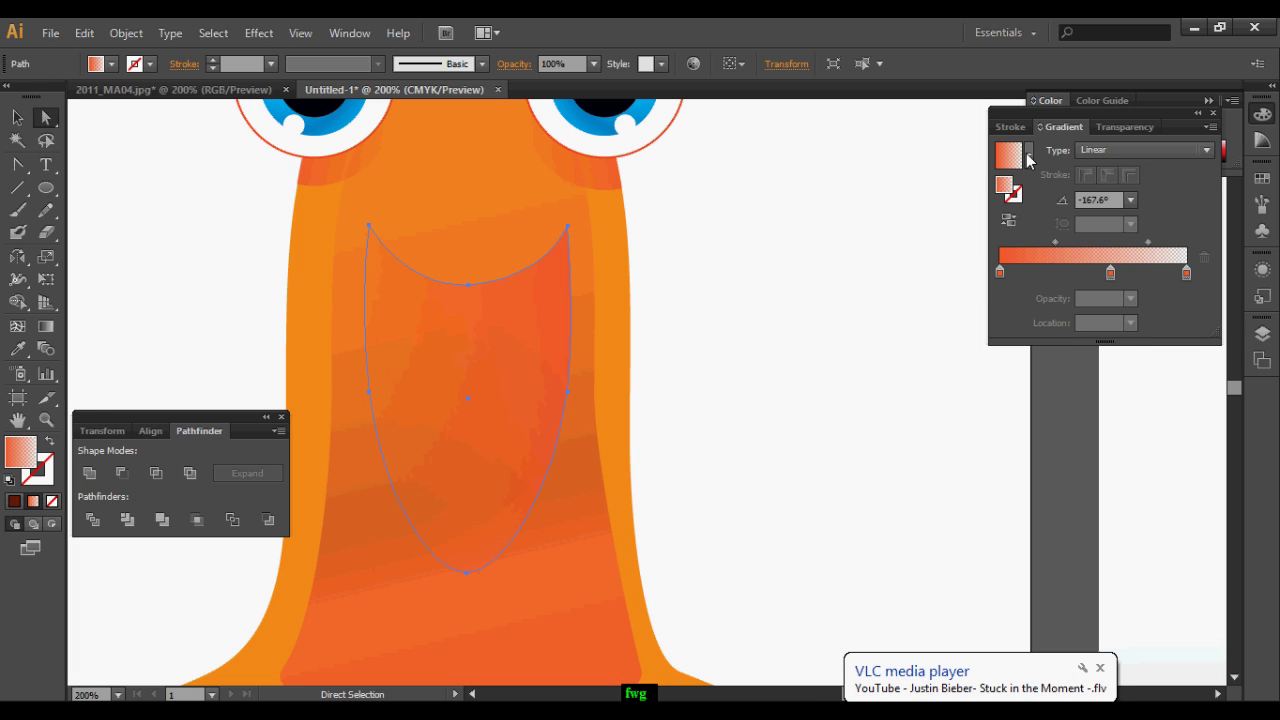
{"action": "left_click", "coordinate": [1029, 155]}
{"action": "left_click", "coordinate": [985, 182]}
Set the mouth gradient's stops to red and dark red, with the red at the lower left and the dark red at the upper right
{"action": "double_click", "coordinate": [1000, 273]}
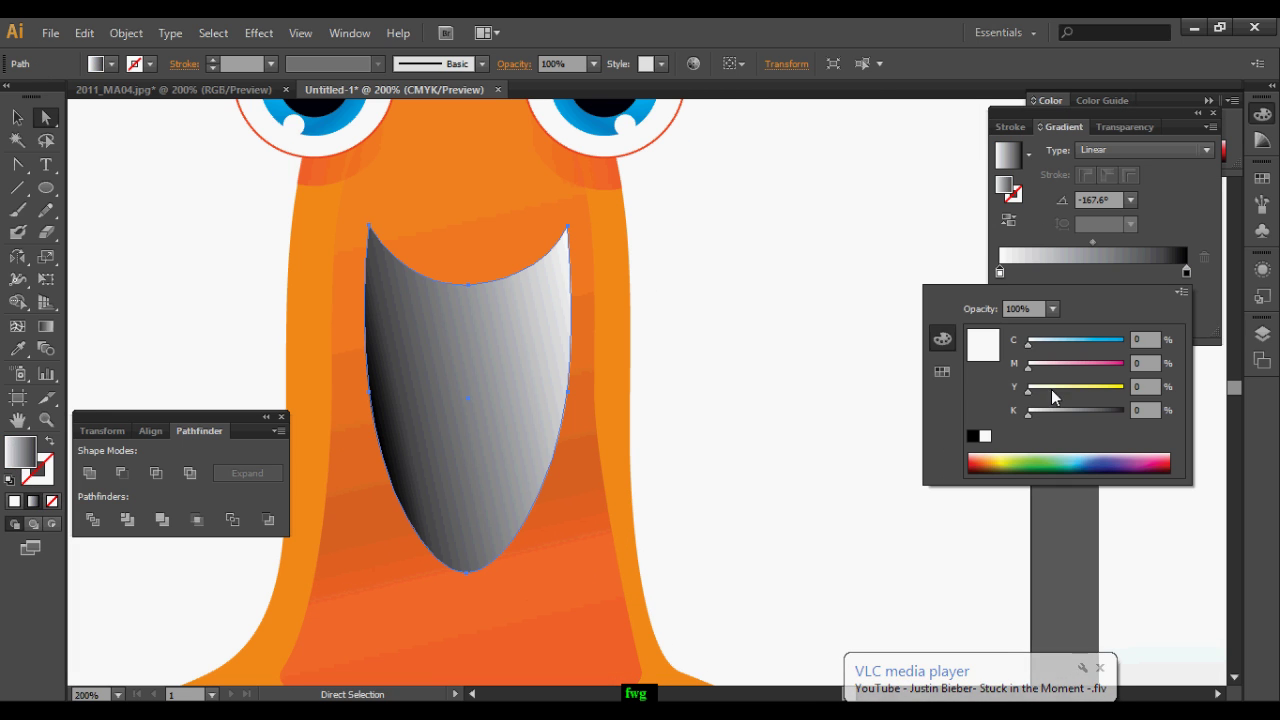
{"action": "left_click", "coordinate": [942, 371]}
{"action": "left_click", "coordinate": [995, 330]}
{"action": "double_click", "coordinate": [1186, 271]}
{"action": "left_click", "coordinate": [995, 331]}
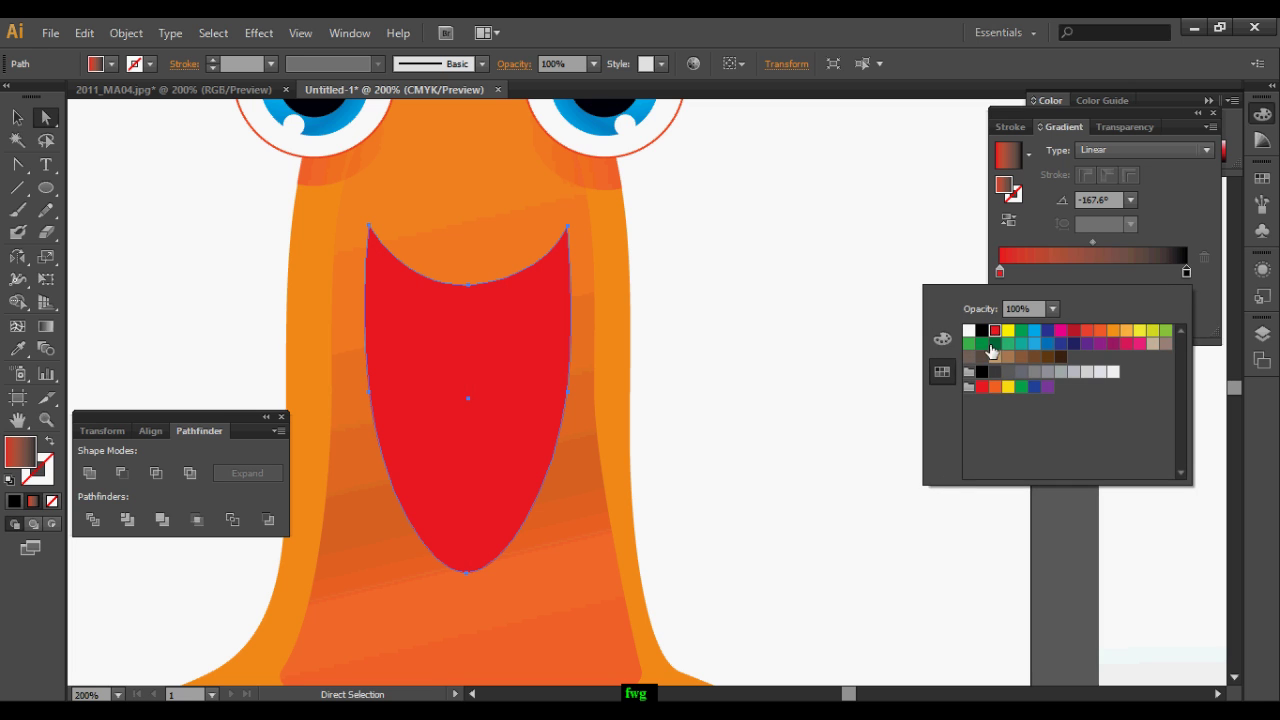
{"action": "left_click", "coordinate": [942, 339]}
{"action": "left_click_drag", "start_coordinate": [1081, 413], "coordinate": [1102, 414]}
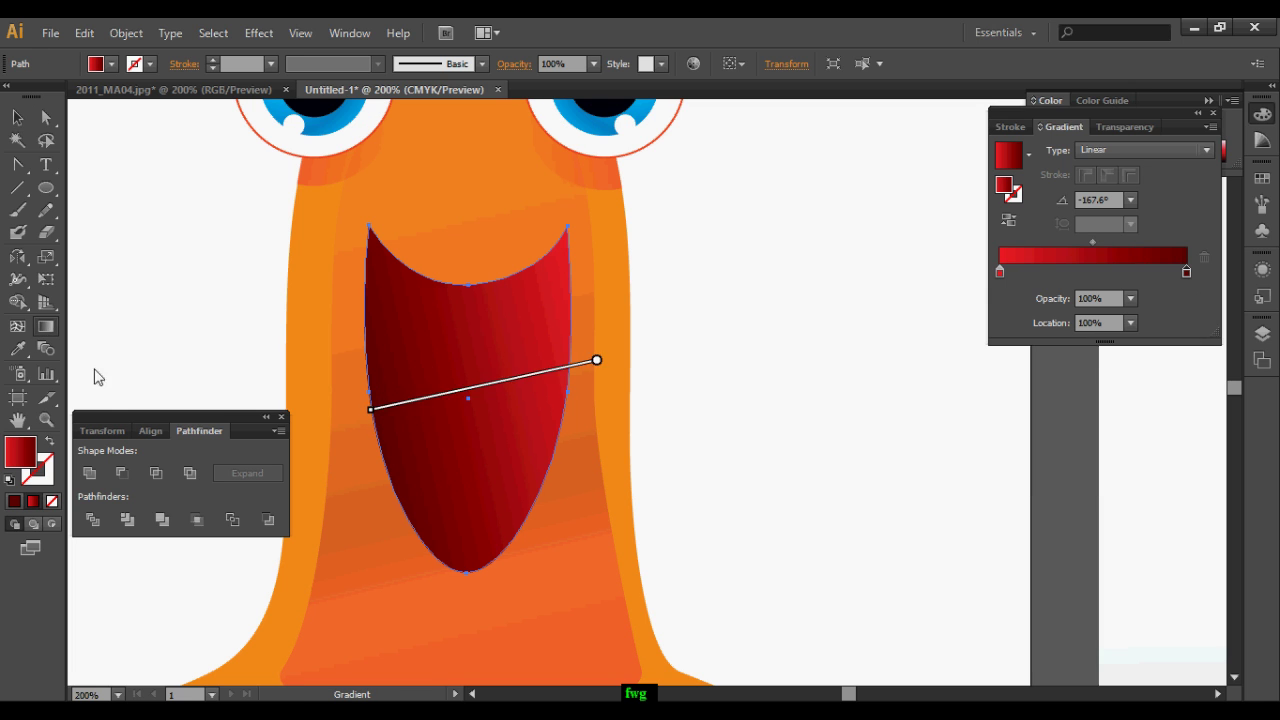
{"action": "left_click_drag", "start_coordinate": [340, 536], "coordinate": [543, 226]}
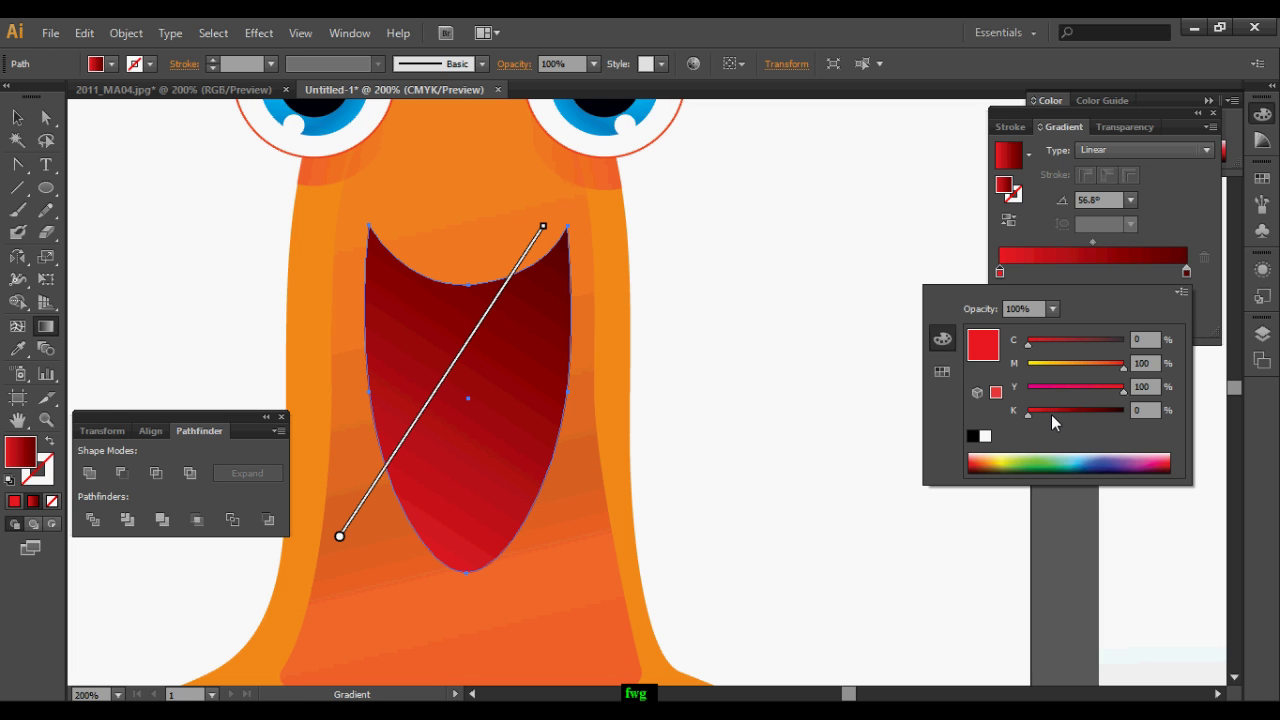
{"action": "left_click_drag", "start_coordinate": [366, 532], "coordinate": [494, 281]}
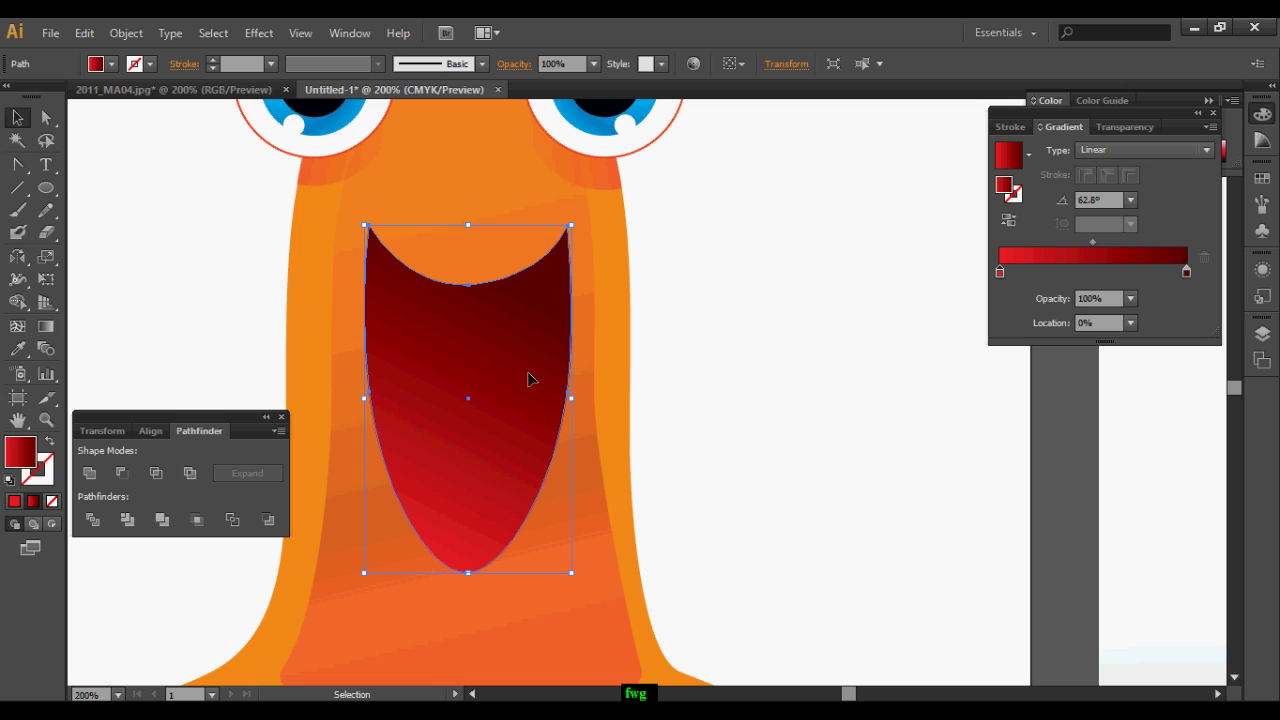
Give the mouth a bright orange-red 1 pt stroke and deselect it
{"action": "double_click", "coordinate": [41, 478]}
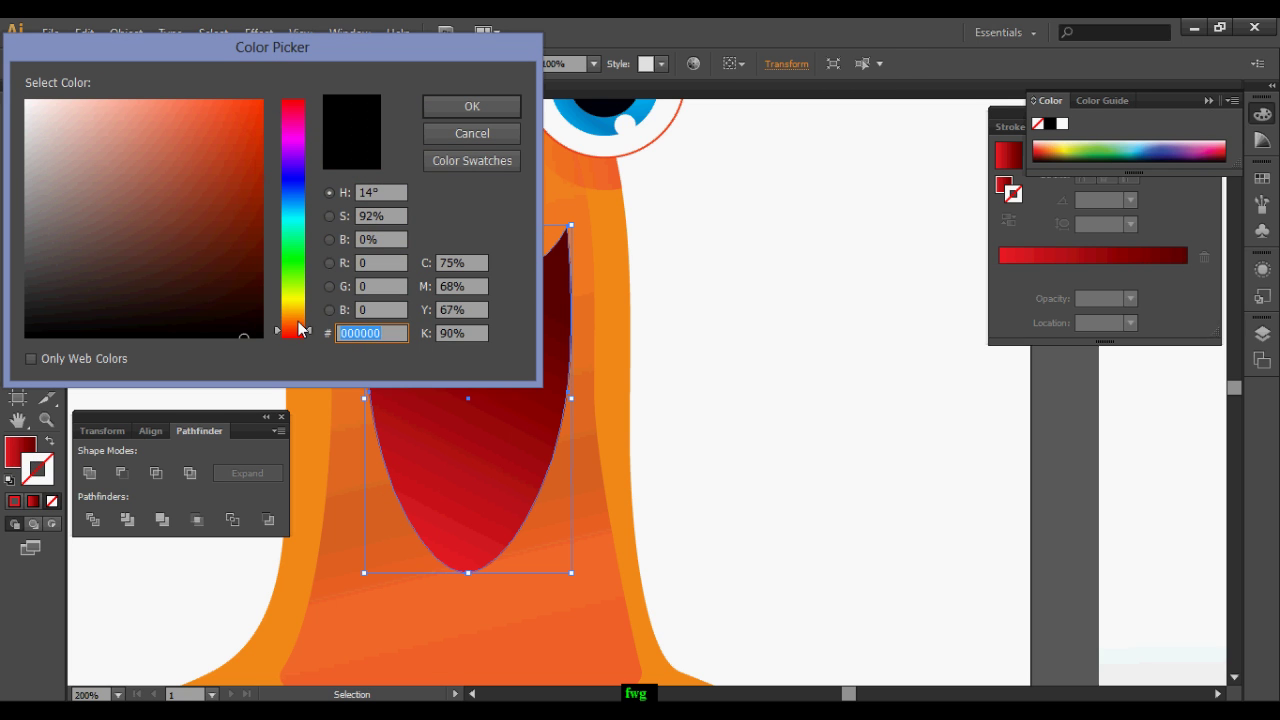
{"action": "left_click", "coordinate": [251, 109]}
{"action": "left_click", "coordinate": [472, 106]}
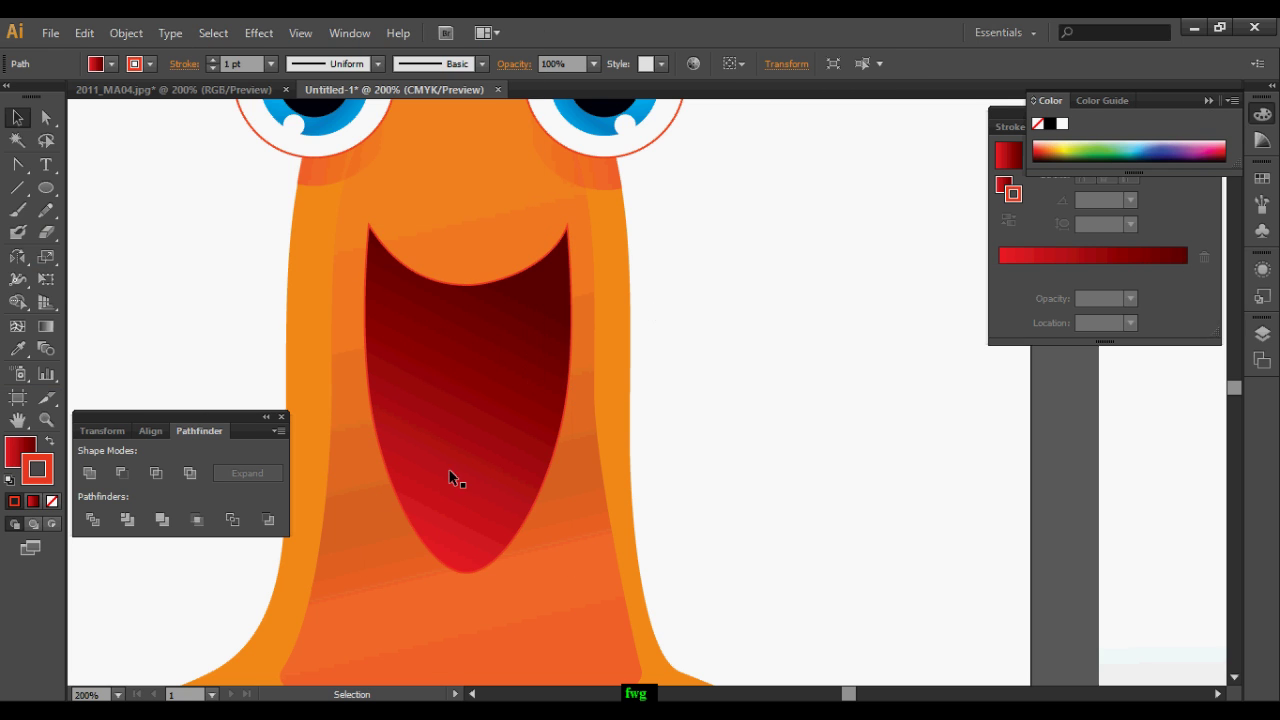
{"action": "key", "text": "ctrl+shift+a"}
Draw a circle over the lower part of the mouth, fill it with near-black #070505 and shift it to the mouth's lower left edge
{"action": "left_click_drag", "start_coordinate": [416, 489], "coordinate": [524, 589]}
{"action": "double_click", "coordinate": [20, 462]}
{"action": "type", "text": "000000"}
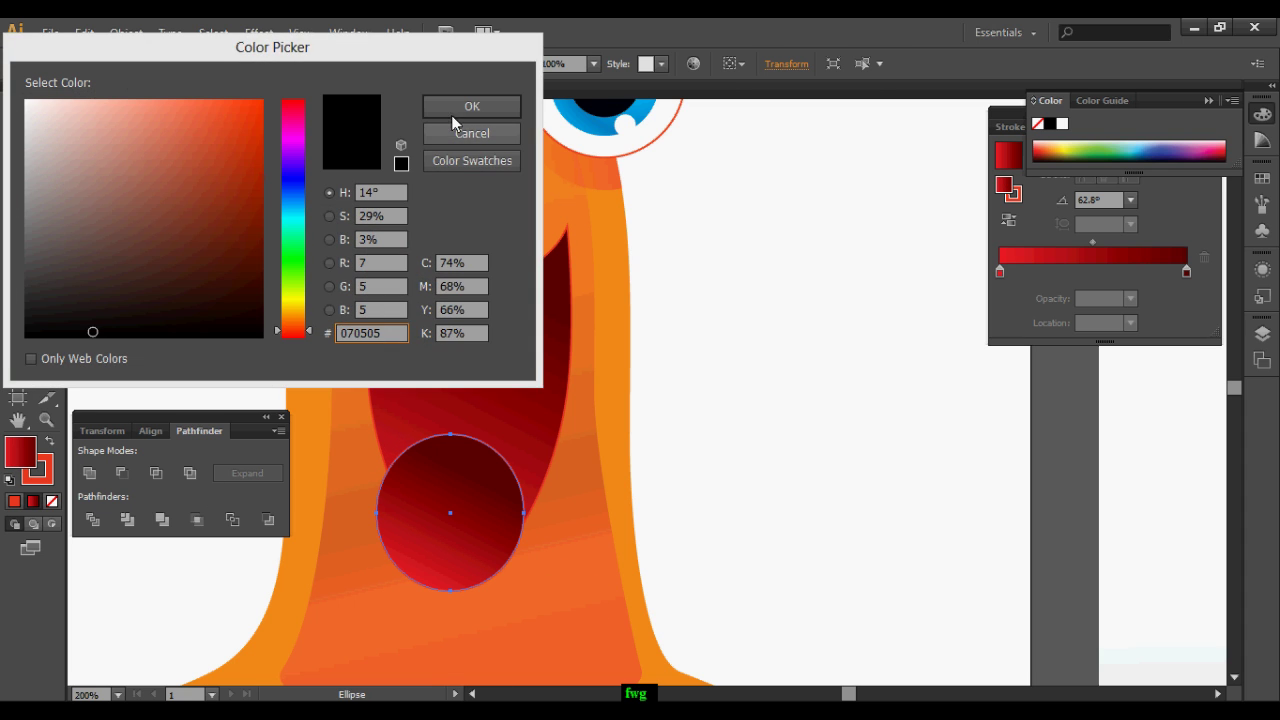
{"action": "left_click", "coordinate": [451, 112]}
{"action": "left_click_drag", "start_coordinate": [422, 525], "coordinate": [396, 503]}
Trim the black circle to the mouth outline by intersecting it with the mouth shape
{"action": "left_click", "coordinate": [540, 406], "text": "shift"}
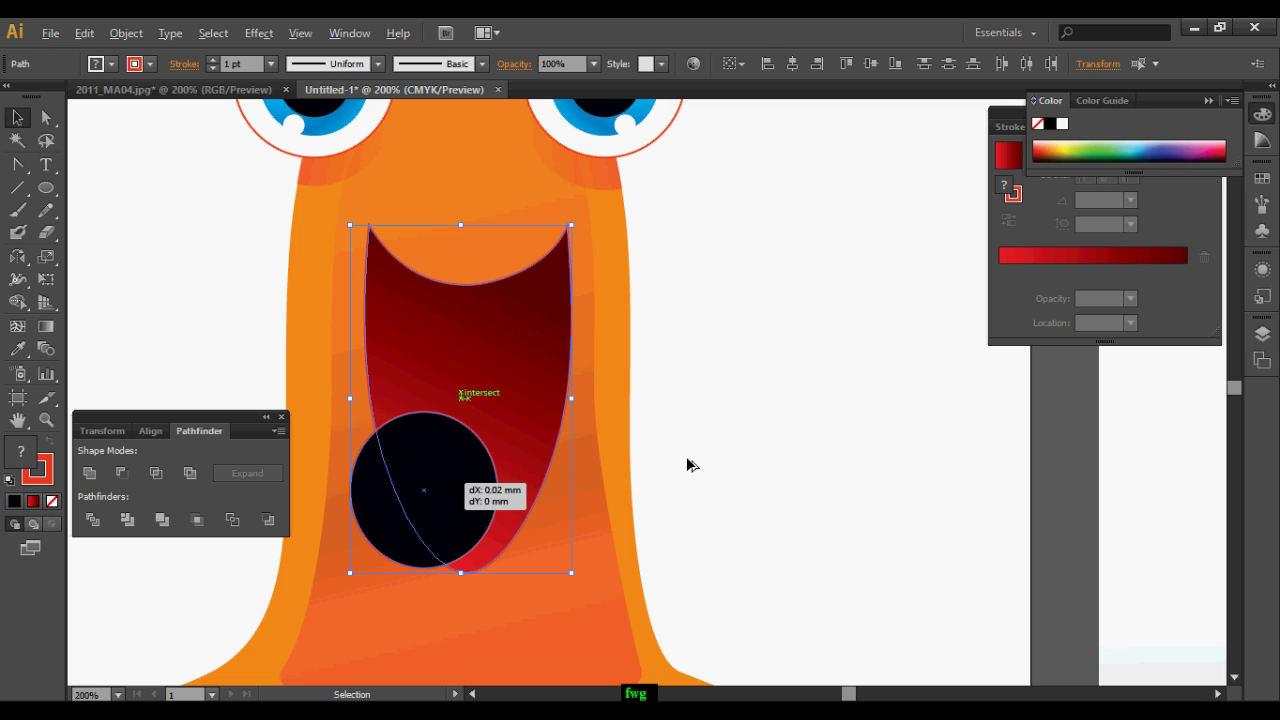
{"action": "left_click_drag", "start_coordinate": [687, 458], "coordinate": [449, 496]}
{"action": "left_click", "coordinate": [156, 473]}
{"action": "key", "text": "Delete"}
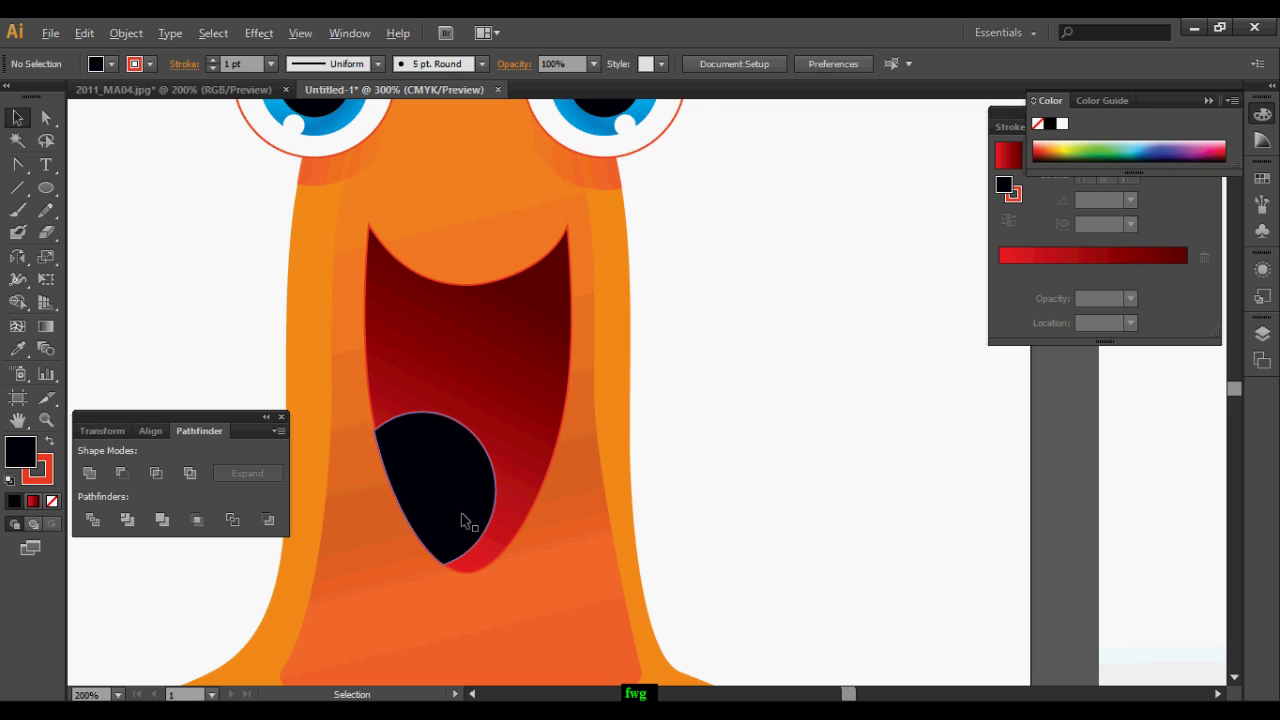
Draw a black oval at the mouth's lower tip, copy it with the mouth to the side and intersect the copies into a tongue
{"action": "left_click", "coordinate": [445, 505]}
{"action": "scroll", "coordinate": [110, 253], "scroll_direction": "down", "scroll_amount": 2}
{"action": "left_click_drag", "start_coordinate": [458, 403], "coordinate": [564, 595]}
{"action": "left_click_drag", "start_coordinate": [530, 521], "coordinate": [873, 443]}
{"action": "left_click", "coordinate": [545, 430], "text": "shift"}
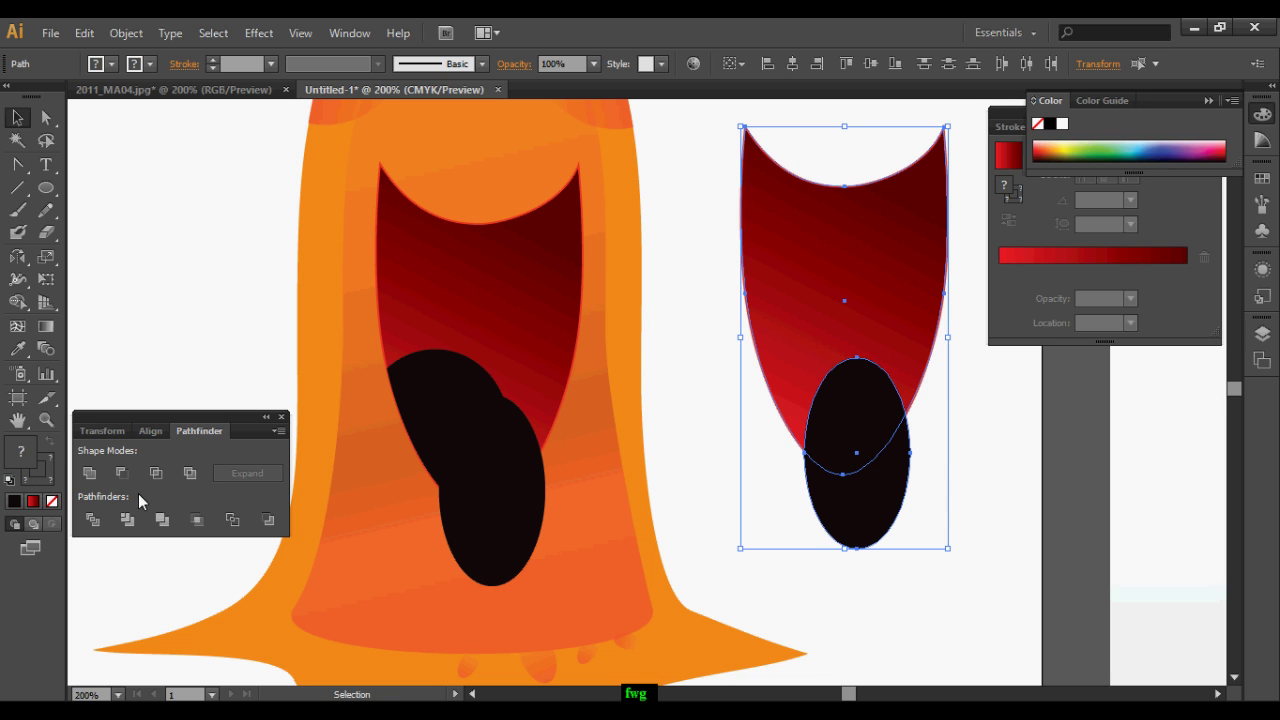
{"action": "left_click", "coordinate": [155, 472]}
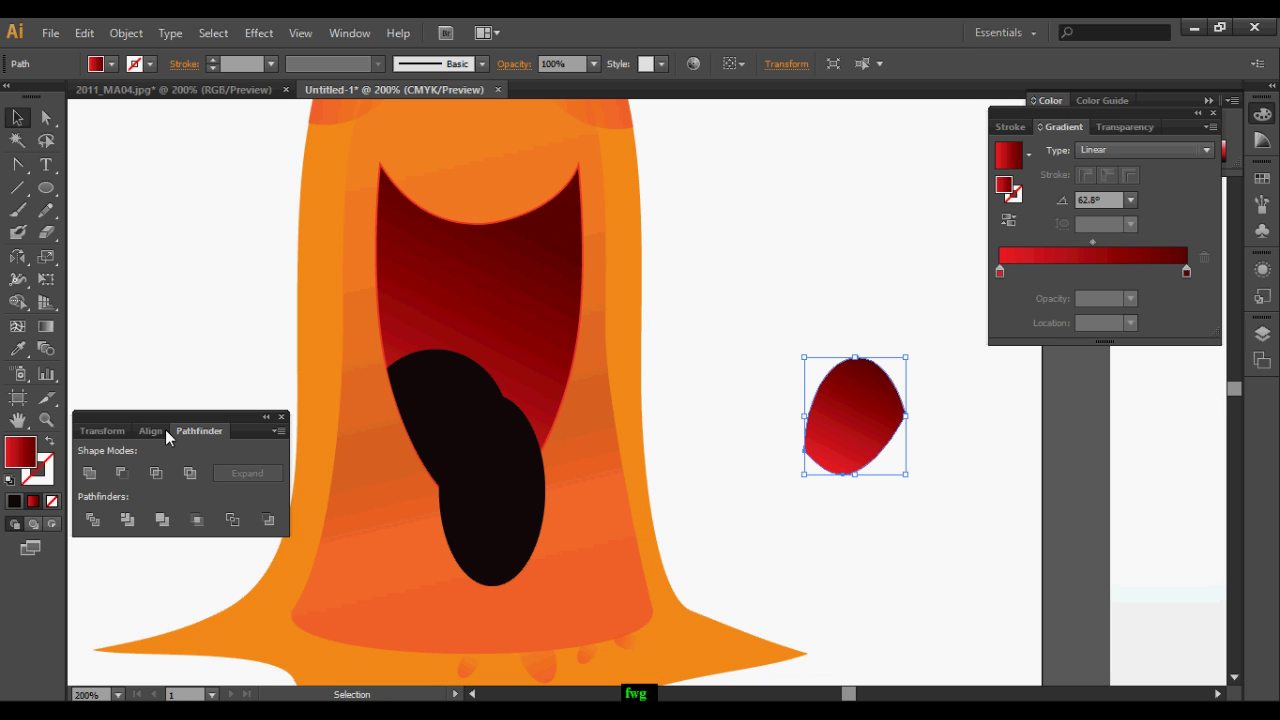
Give the tongue a radial white-to-red gradient with an upper-left highlight, place it in the mouth and delete the full black oval
{"action": "mouse_move", "coordinate": [822, 375]}
{"action": "left_mouse_down"}
{"action": "mouse_move", "coordinate": [873, 457]}
{"action": "mouse_move", "coordinate": [846, 402]}
{"action": "mouse_move", "coordinate": [486, 449]}
{"action": "mouse_move", "coordinate": [491, 478]}
{"action": "left_mouse_up"}
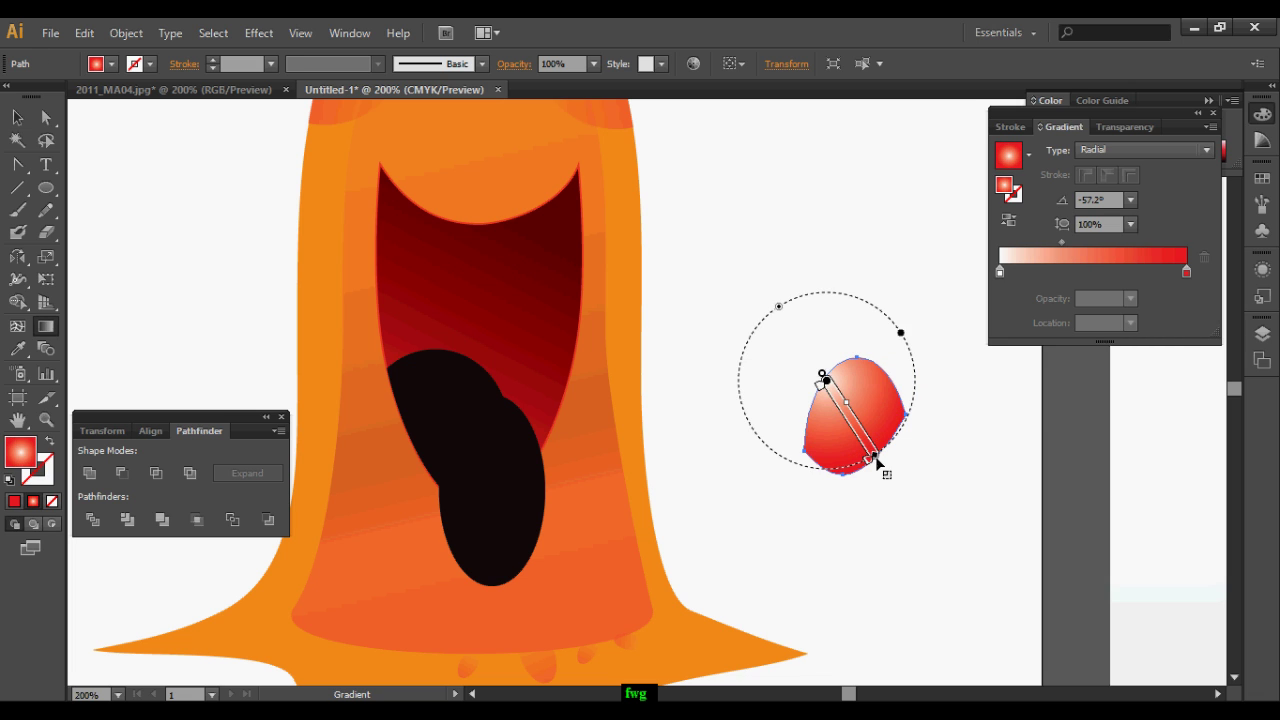
{"action": "left_click", "coordinate": [18, 117]}
{"action": "left_click", "coordinate": [545, 438]}
{"action": "left_click", "coordinate": [531, 540]}
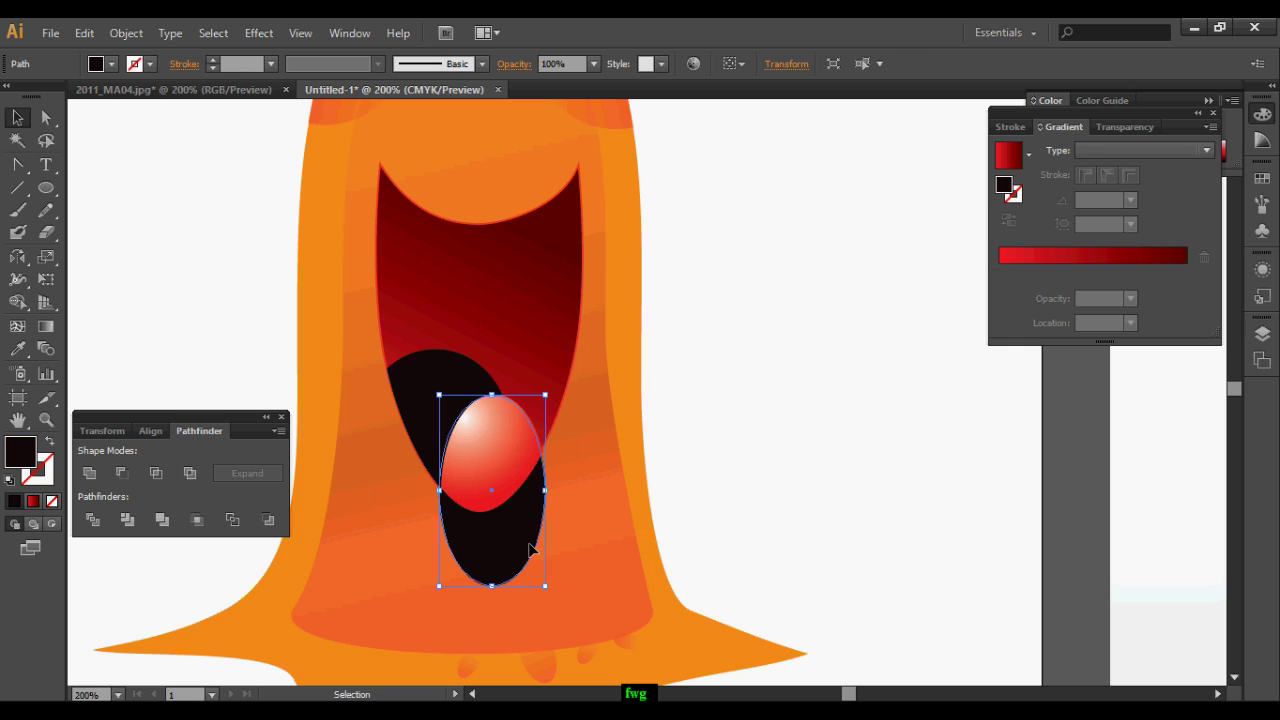
{"action": "key", "text": "Delete"}
Duplicate the mouth beside the original and fit a slightly resized second copy over it so a thin rim shows at the lower edge
{"action": "left_click", "coordinate": [504, 480]}
{"action": "scroll", "coordinate": [518, 430], "scroll_direction": "up", "scroll_amount": 2}
{"action": "left_click_drag", "start_coordinate": [524, 409], "coordinate": [790, 535]}
{"action": "left_click", "coordinate": [688, 286]}
{"action": "left_click_drag", "start_coordinate": [955, 609], "coordinate": [961, 618]}
{"action": "left_click_drag", "start_coordinate": [778, 570], "coordinate": [788, 570]}
{"action": "left_click_drag", "start_coordinate": [971, 619], "coordinate": [979, 630]}
{"action": "left_click_drag", "start_coordinate": [830, 556], "coordinate": [812, 531]}
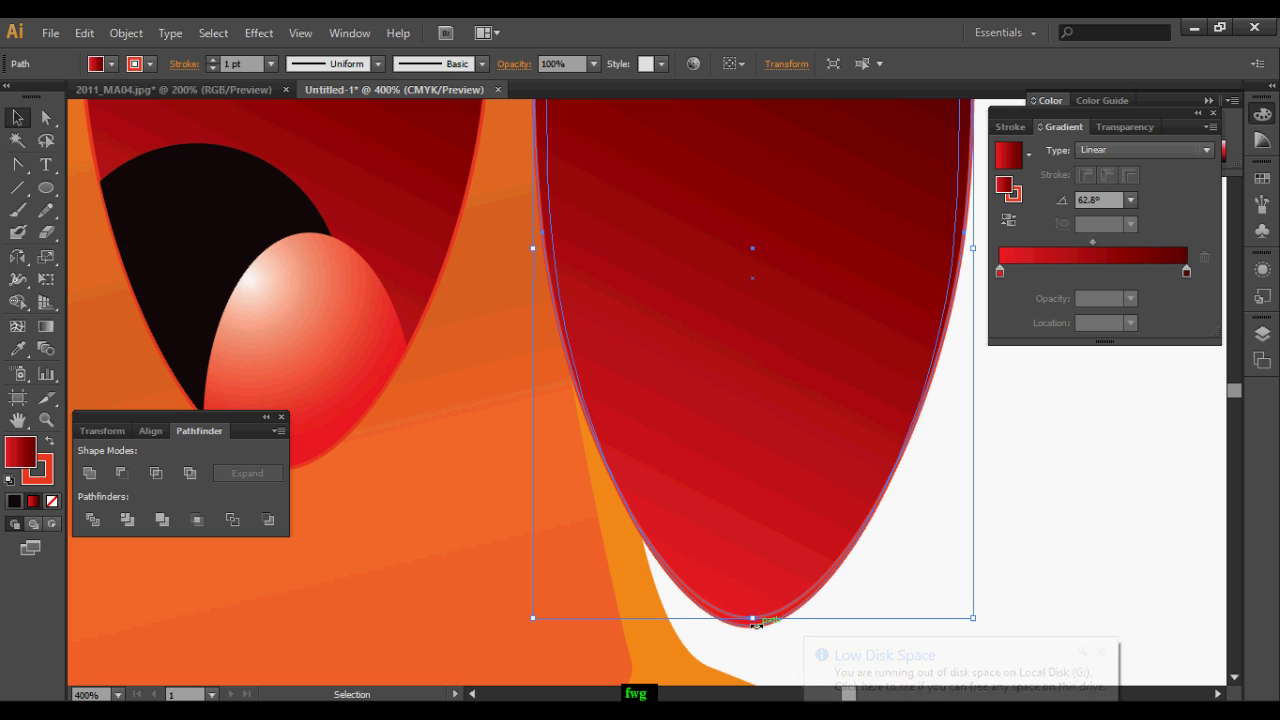
Subtract the front mouth copy from the back one to leave a thin crescent, and move the crescent beneath the monster's mouth
{"action": "left_click", "coordinate": [121, 472]}
{"action": "key", "text": "z"}
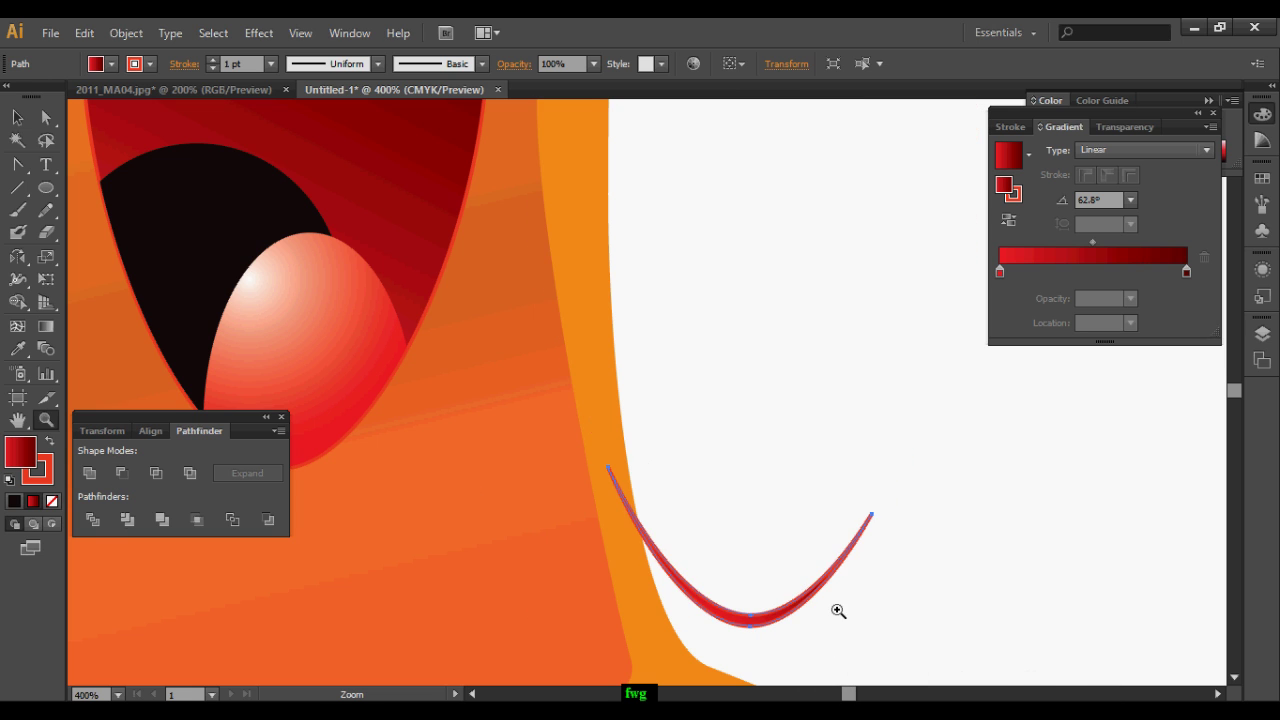
{"action": "left_click", "coordinate": [837, 608]}
{"action": "scroll", "coordinate": [592, 255], "scroll_direction": "down", "scroll_amount": 4}
{"action": "key", "text": "ctrl+1"}
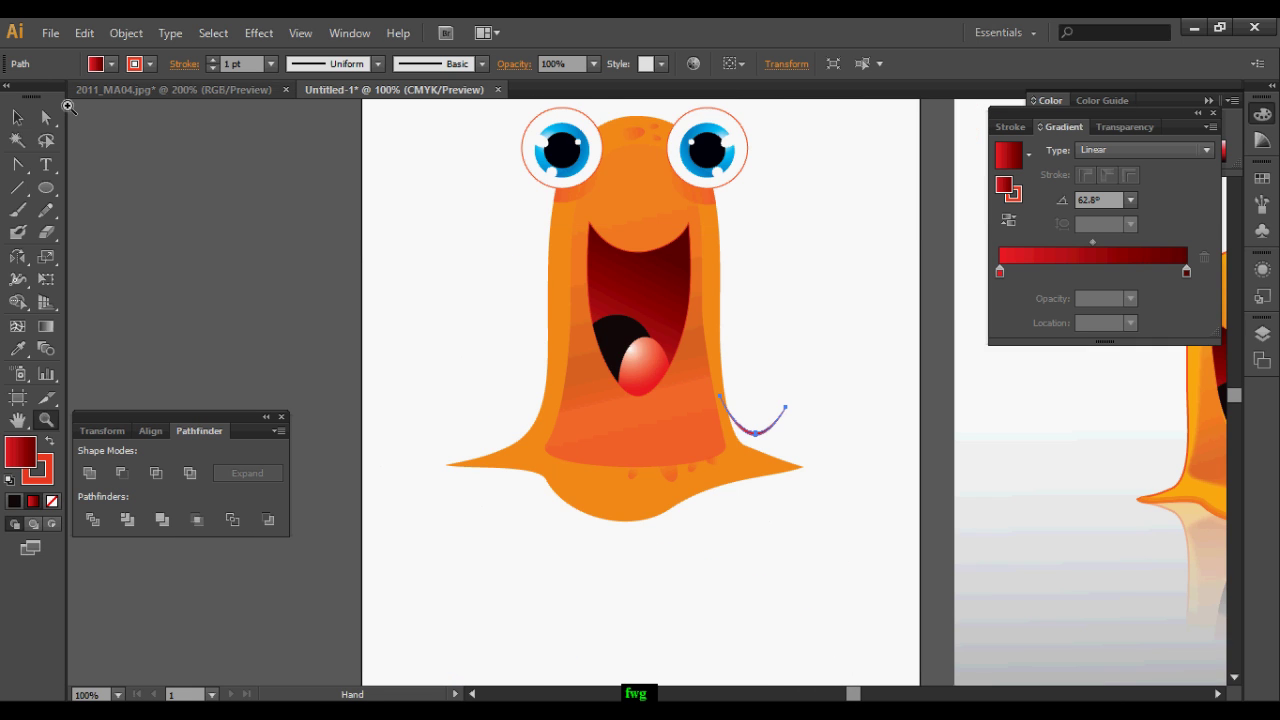
{"action": "left_click", "coordinate": [18, 118]}
{"action": "scroll", "coordinate": [697, 462], "scroll_direction": "up", "scroll_amount": 3}
{"action": "left_click_drag", "start_coordinate": [733, 419], "coordinate": [628, 395]}
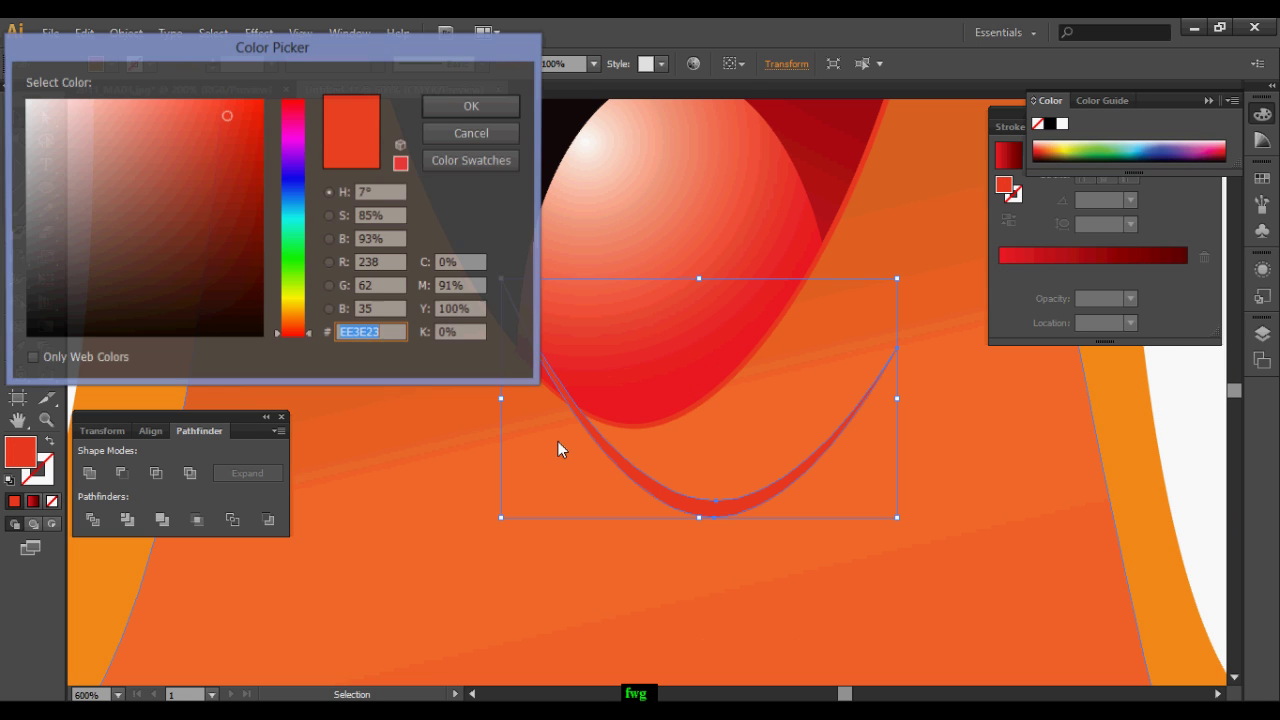
Fill the crescent with orange #FF8F08 and no stroke, and position it along the mouth's lower edge
{"action": "left_click_drag", "start_coordinate": [299, 332], "coordinate": [299, 314]}
{"action": "left_click", "coordinate": [257, 99]}
{"action": "left_click", "coordinate": [470, 106]}
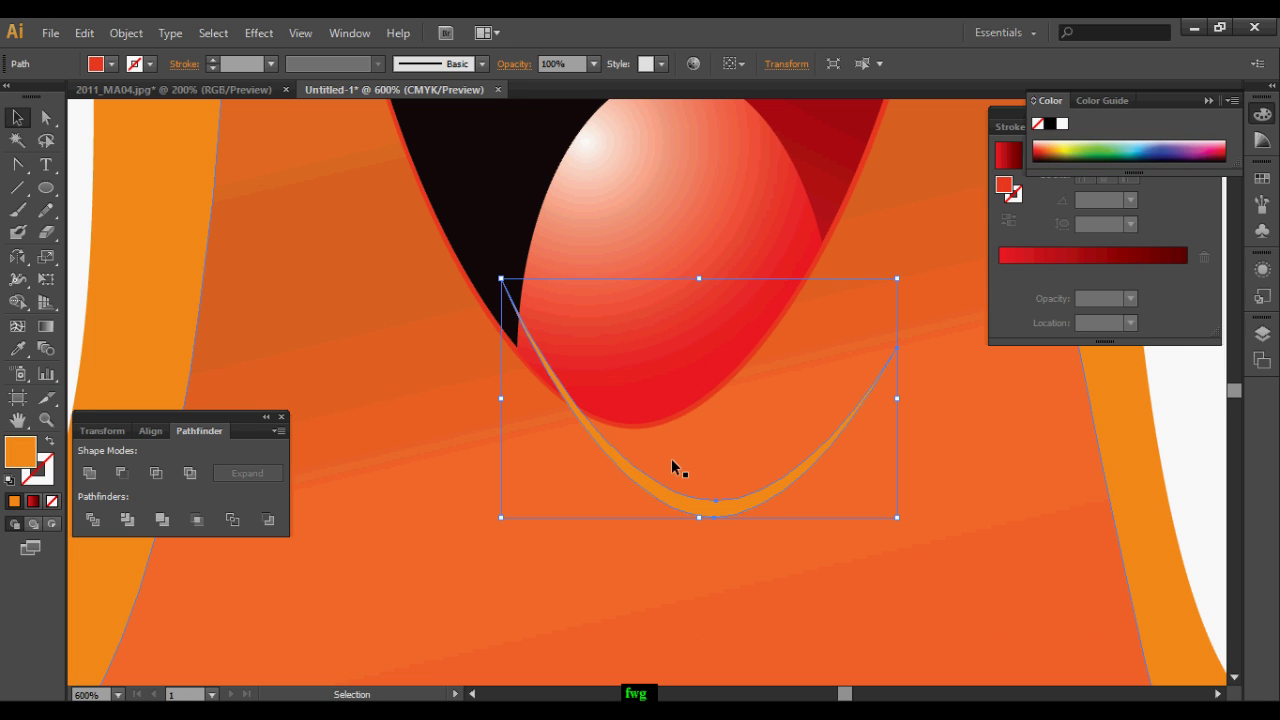
{"action": "left_click_drag", "start_coordinate": [584, 444], "coordinate": [587, 441]}
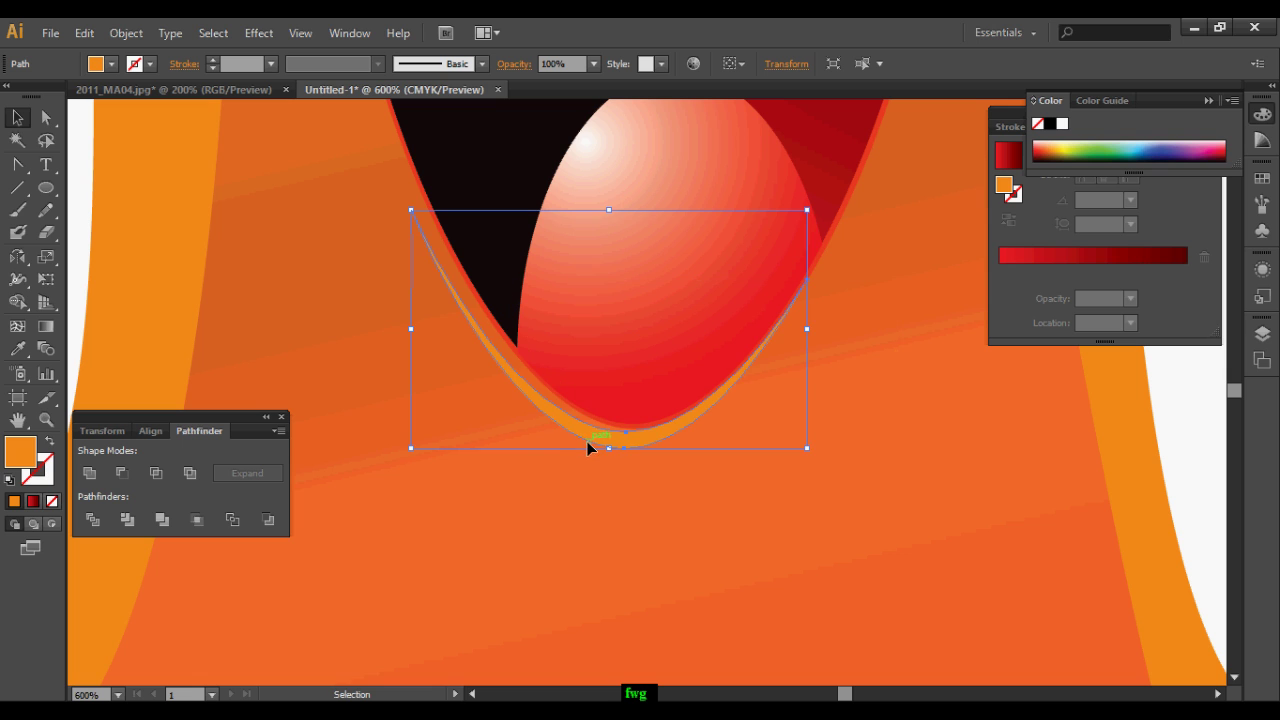
Recolor the crescent under the mouth to a lighter yellow-orange
{"action": "double_click", "coordinate": [46, 467]}
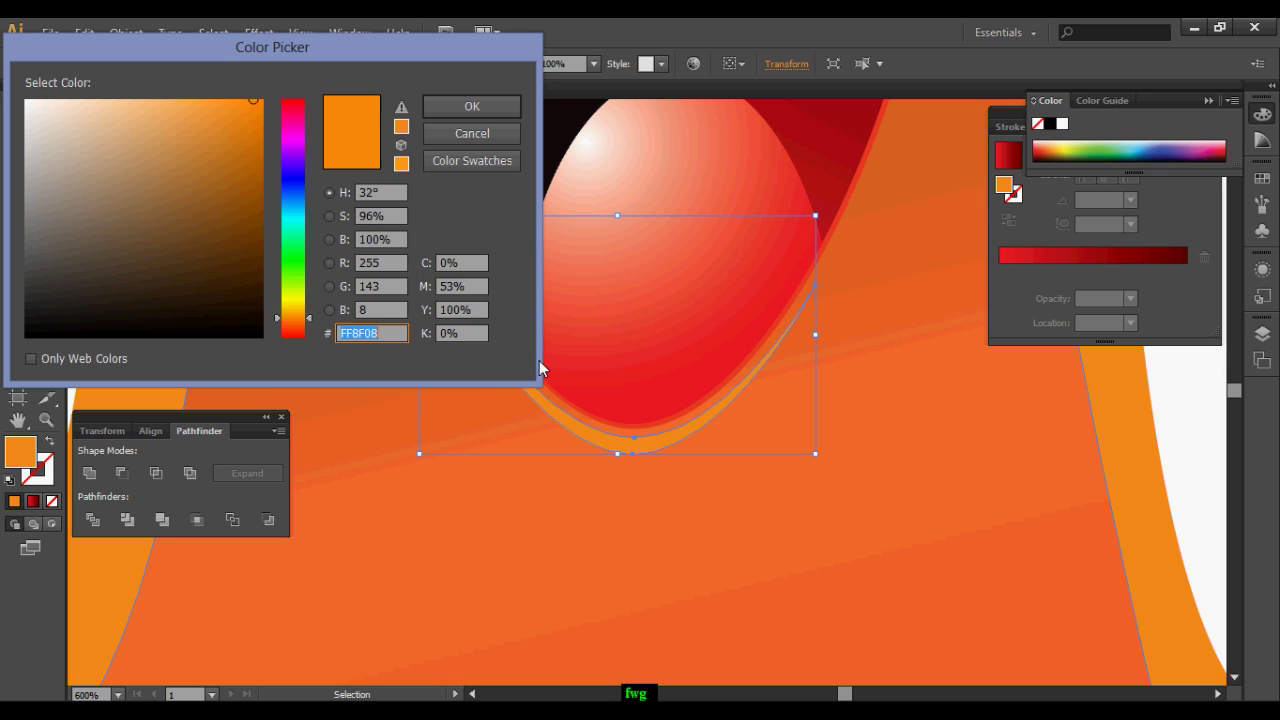
{"action": "left_click_drag", "start_coordinate": [288, 328], "coordinate": [292, 314]}
{"action": "left_click", "coordinate": [448, 110]}
Change the main body's fill to a yellower orange and deselect it
{"action": "left_click", "coordinate": [976, 373]}
{"action": "double_click", "coordinate": [15, 449]}
{"action": "left_click", "coordinate": [492, 110]}
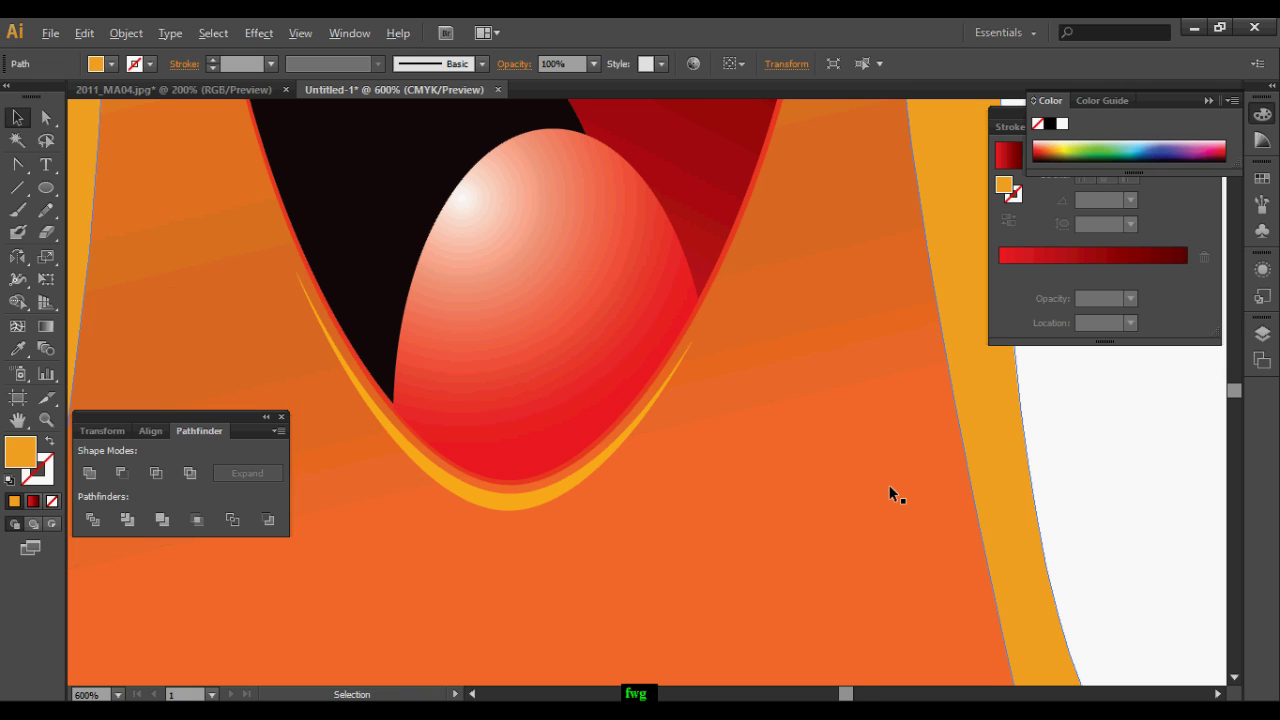
{"action": "scroll", "coordinate": [880, 492], "scroll_direction": "down", "scroll_amount": 4}
{"action": "left_click", "coordinate": [633, 596]}
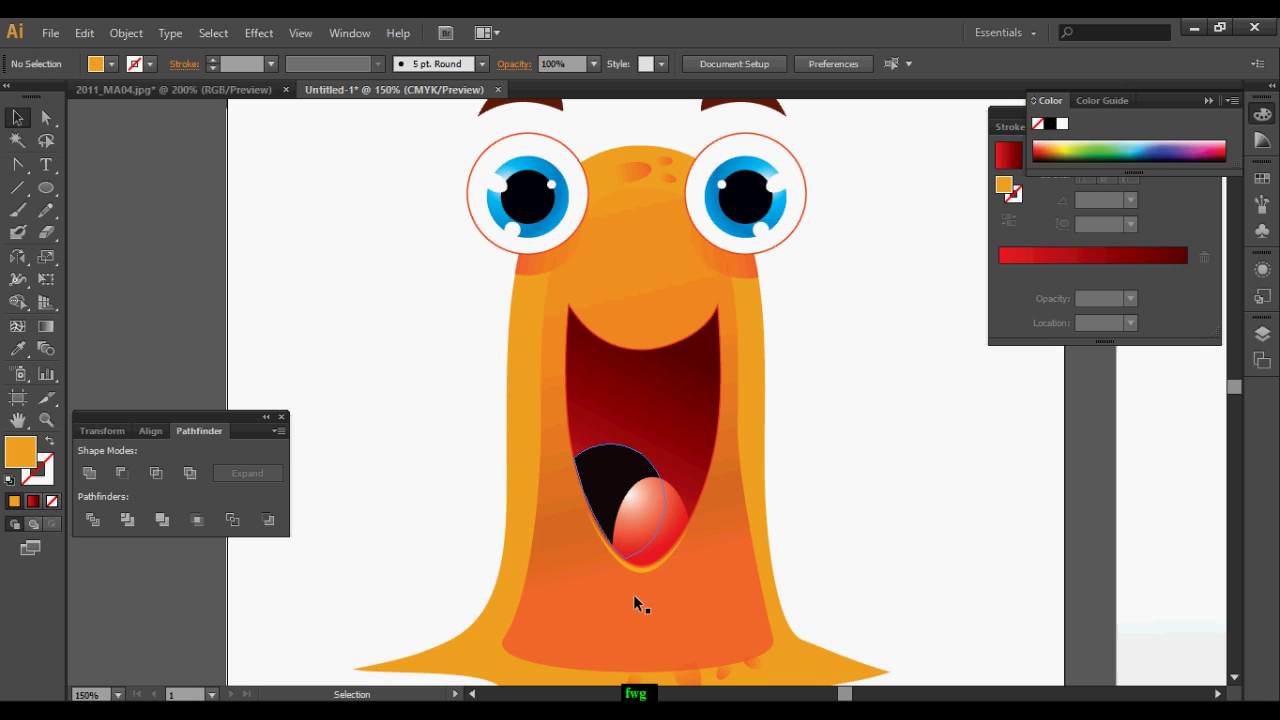
Apply a Gaussian Blur of 6.9 pixels to the inner orange shading shape on the monster's body and deselect it
{"action": "left_click", "coordinate": [259, 33]}
{"action": "mouse_move", "coordinate": [330, 344]}
{"action": "left_click", "coordinate": [540, 348]}
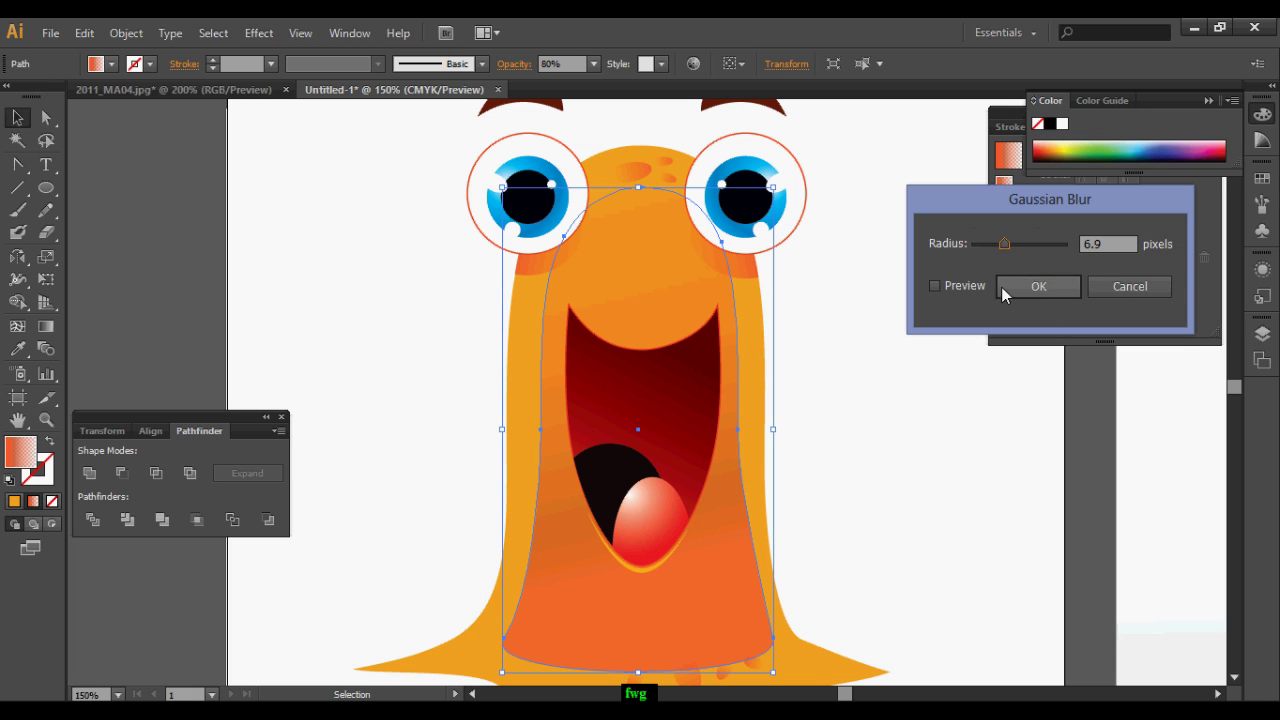
{"action": "left_click", "coordinate": [1037, 290]}
{"action": "left_click", "coordinate": [873, 406]}
Subtract offset copies of the monster's body to leave a thin strip shaped like its lower edge
{"action": "scroll", "coordinate": [643, 598], "scroll_direction": "up", "scroll_amount": 2}
{"action": "left_click", "coordinate": [657, 608]}
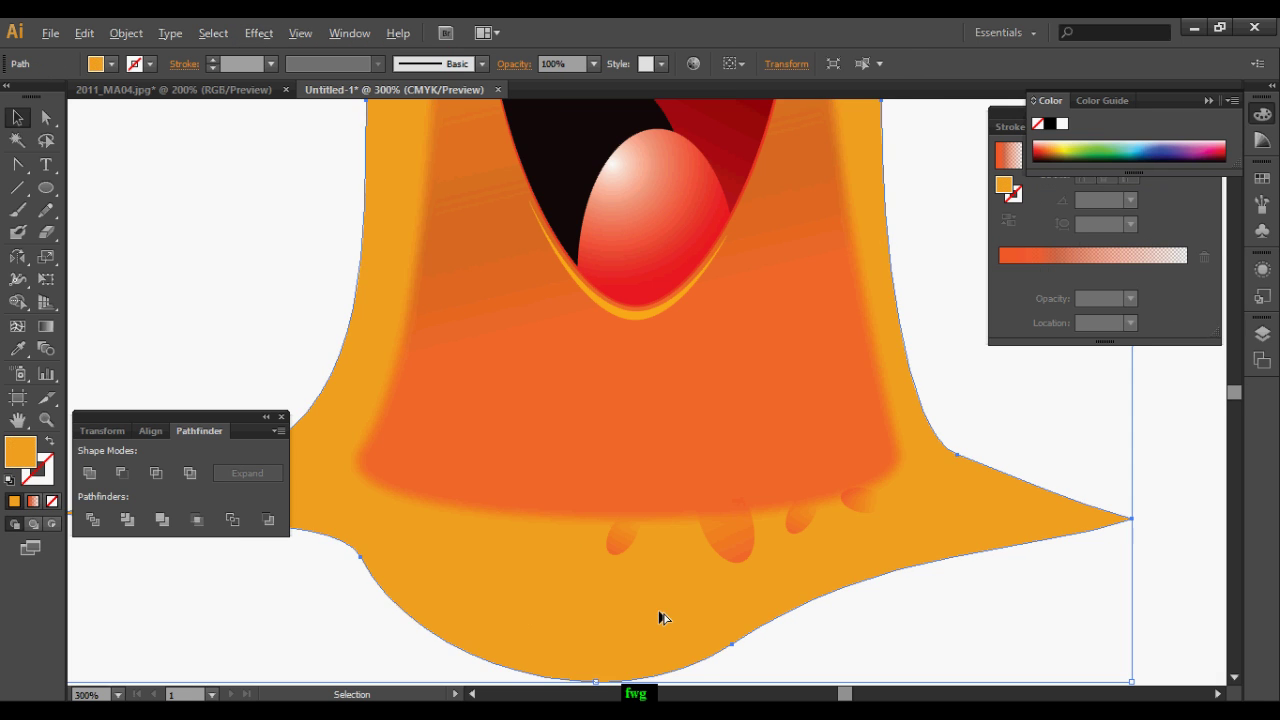
{"action": "scroll", "coordinate": [658, 611], "scroll_direction": "down", "scroll_amount": 2}
{"action": "key", "text": "a"}
{"action": "left_click_drag", "start_coordinate": [553, 600], "coordinate": [488, 592]}
{"action": "key", "text": "v"}
{"action": "left_click", "coordinate": [404, 643]}
{"action": "left_click", "coordinate": [396, 595]}
{"action": "left_click", "coordinate": [126, 474]}
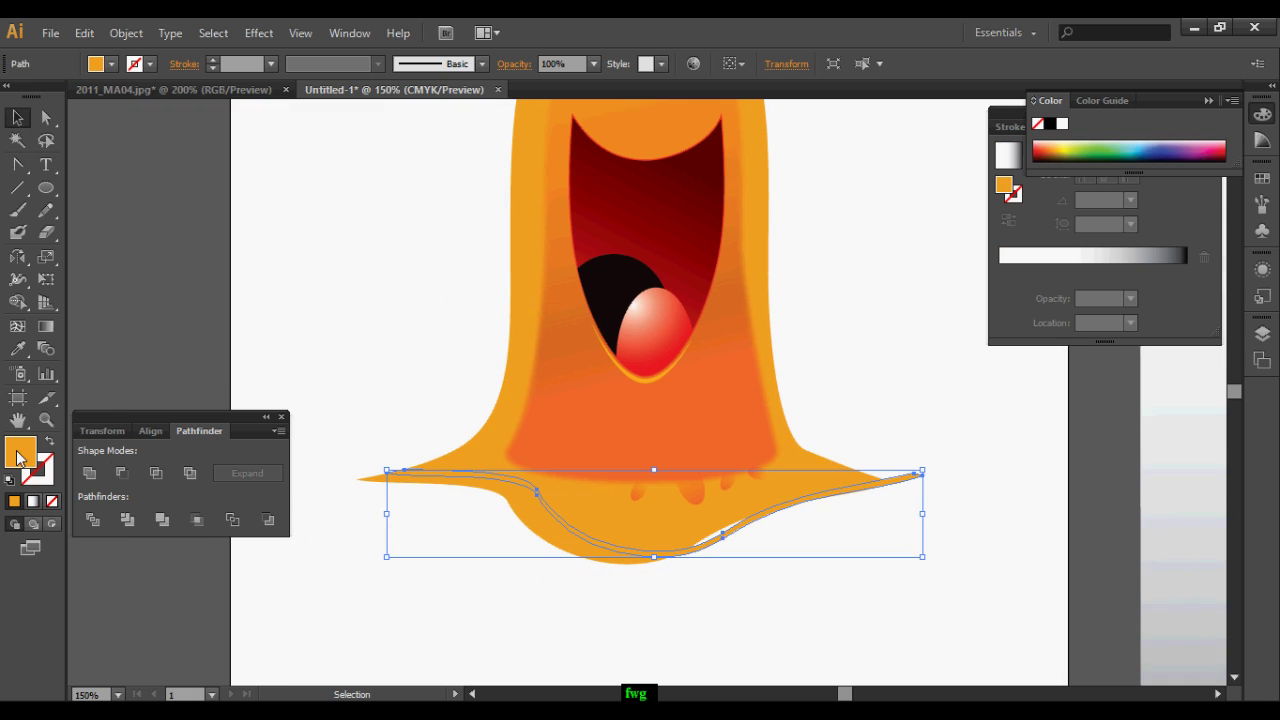
Fill the thin strip with yellow #FFEC00 and align it along the bottom edge of the monster's base
{"action": "double_click", "coordinate": [18, 452]}
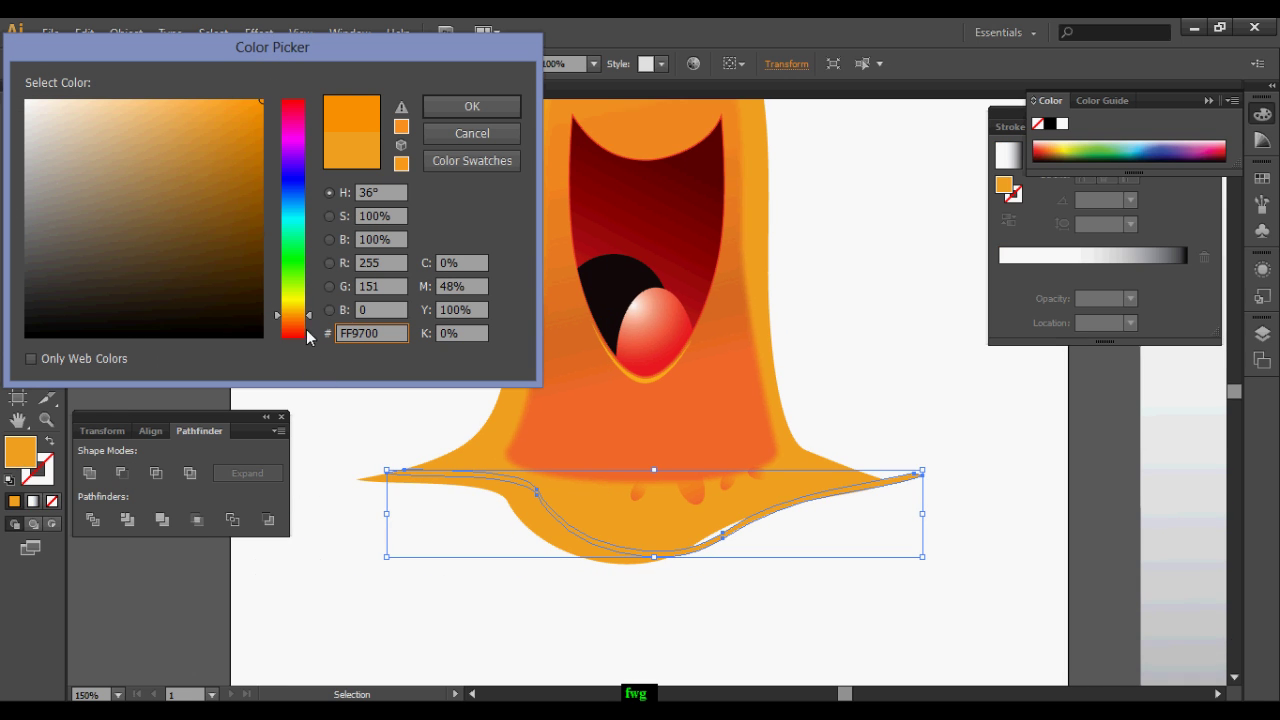
{"action": "left_click_drag", "start_coordinate": [307, 337], "coordinate": [303, 307]}
{"action": "left_click", "coordinate": [457, 112]}
{"action": "key", "text": "ctrl+plus"}
{"action": "key", "text": "ctrl+plus"}
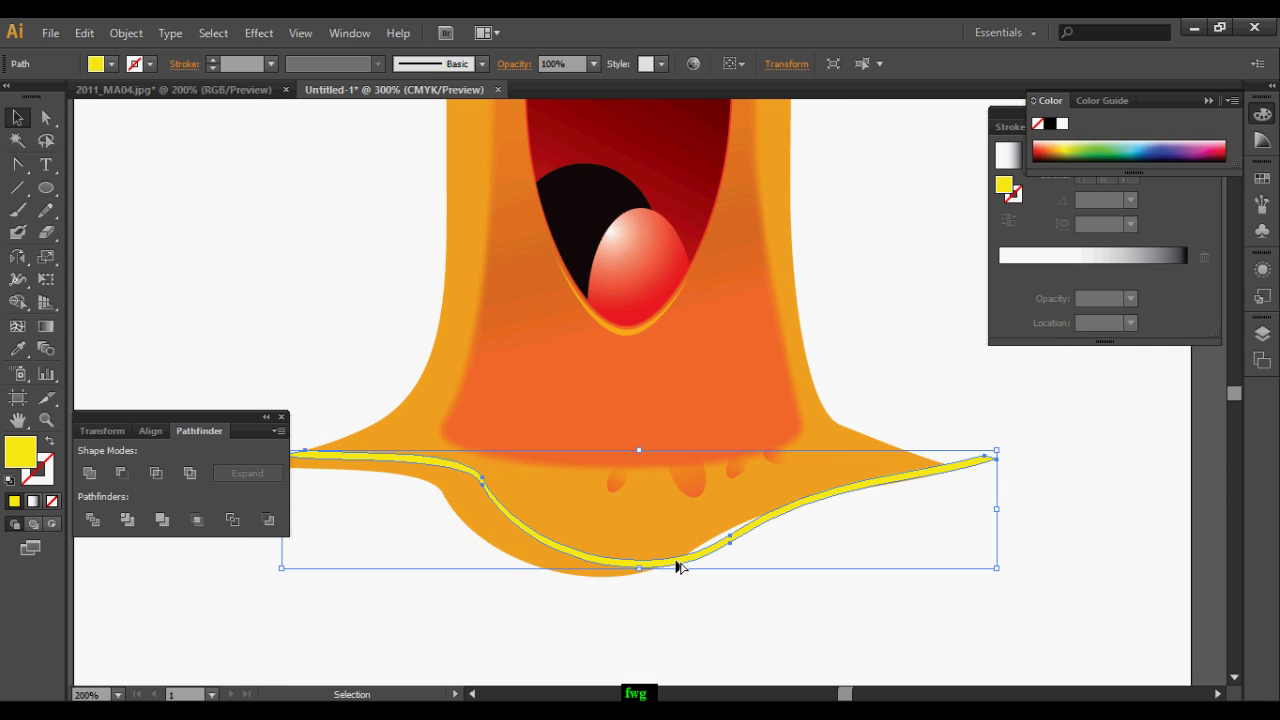
{"action": "left_click_drag", "start_coordinate": [697, 476], "coordinate": [646, 484]}
{"action": "scroll", "coordinate": [557, 455], "scroll_direction": "up", "scroll_amount": 1}
Recolor the strip along the base's bottom edge to a reddish orange
{"action": "double_click", "coordinate": [30, 452]}
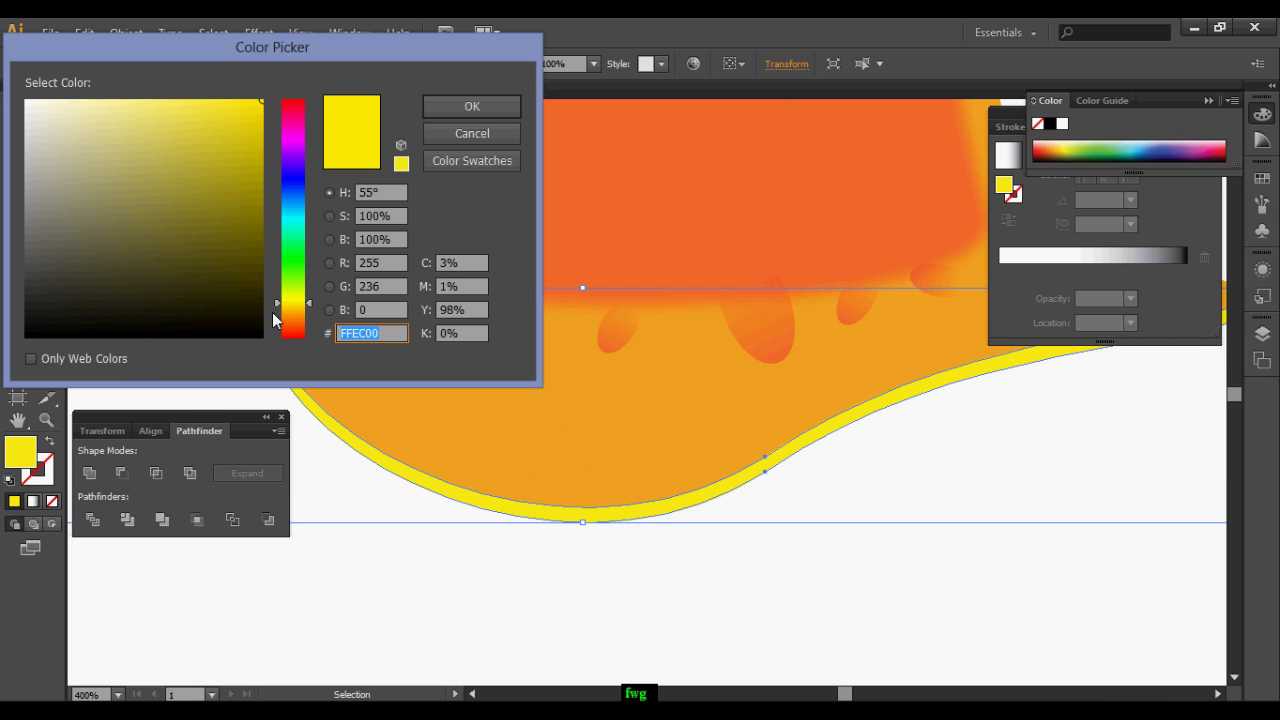
{"action": "left_click", "coordinate": [291, 319]}
{"action": "left_click", "coordinate": [451, 110]}
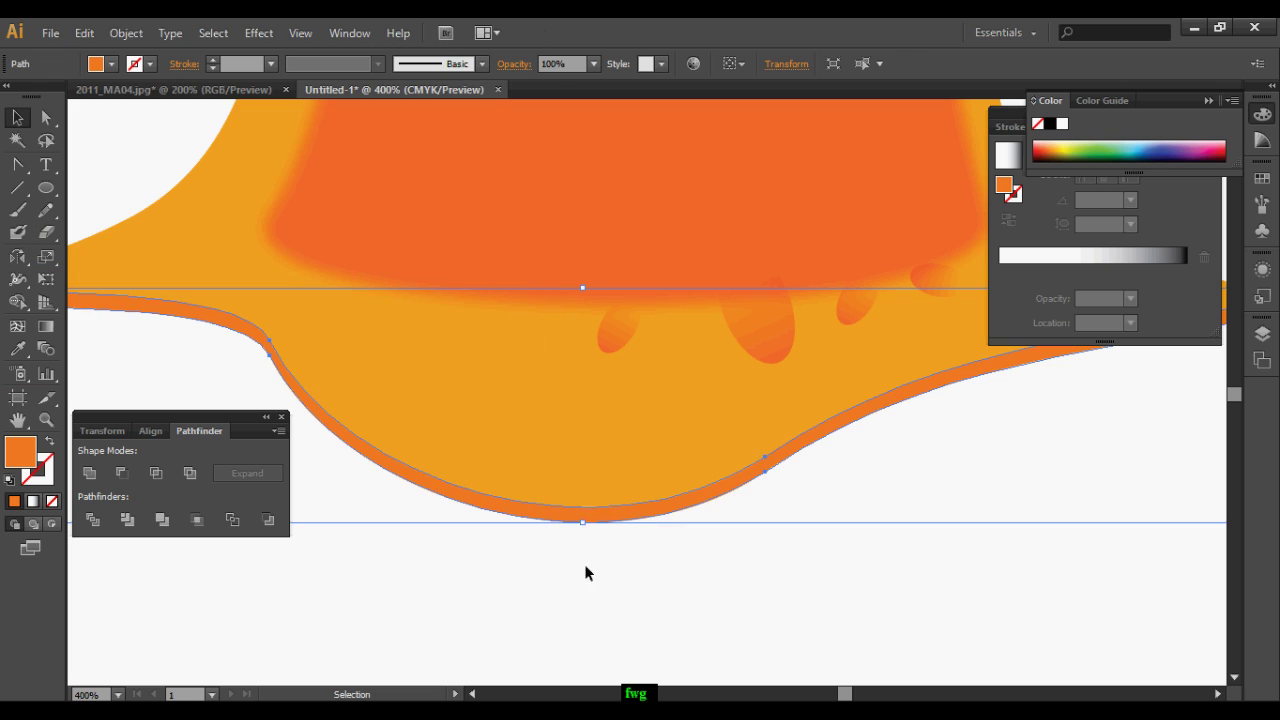
Subtract another pair of offset body copies to create a second, wider edge strip, and ungroup the result
{"action": "left_click_drag", "start_coordinate": [558, 459], "coordinate": [520, 612]}
{"action": "left_click", "coordinate": [552, 659]}
{"action": "left_click", "coordinate": [550, 633]}
{"action": "left_click", "coordinate": [521, 660]}
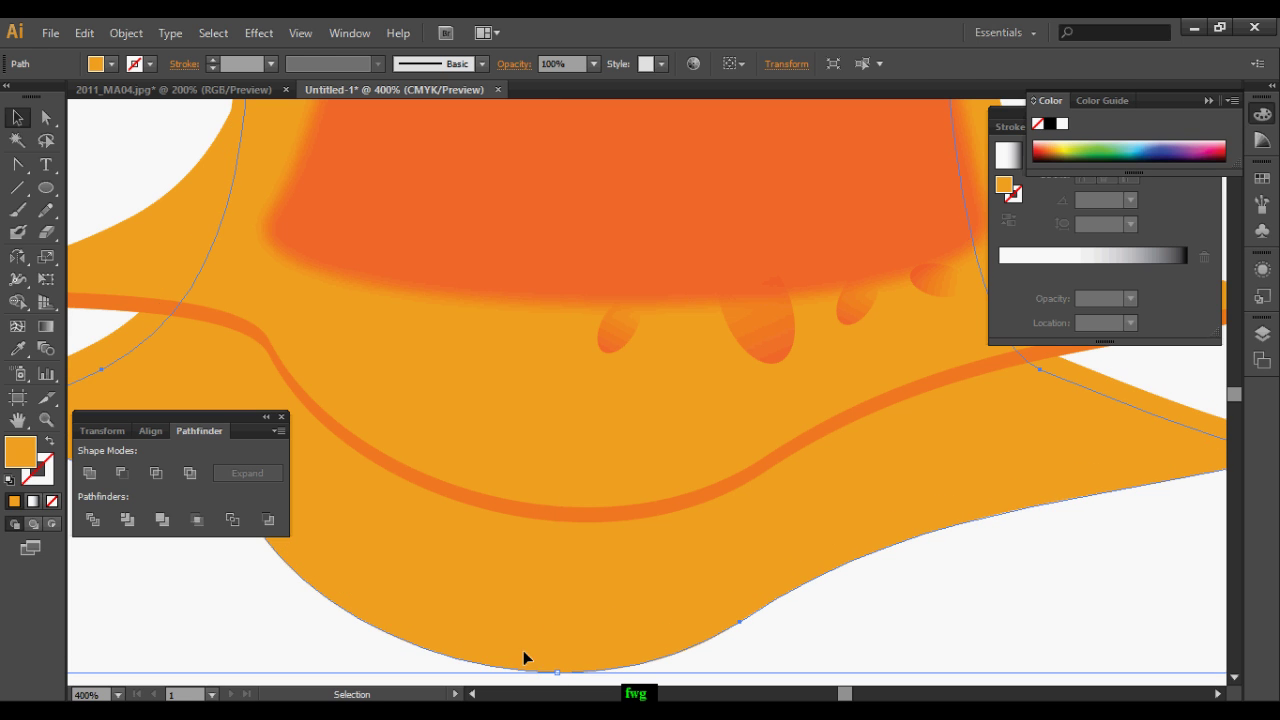
{"action": "left_click", "coordinate": [522, 636], "text": "shift"}
{"action": "left_click", "coordinate": [122, 474]}
{"action": "key", "text": "ctrl+shift+g"}
Move the second strip onto the monster's base, aligned over the reddish-orange edge strip
{"action": "key", "text": "ctrl+minus"}
{"action": "key", "text": "ctrl+minus"}
{"action": "left_click_drag", "start_coordinate": [696, 588], "coordinate": [958, 296]}
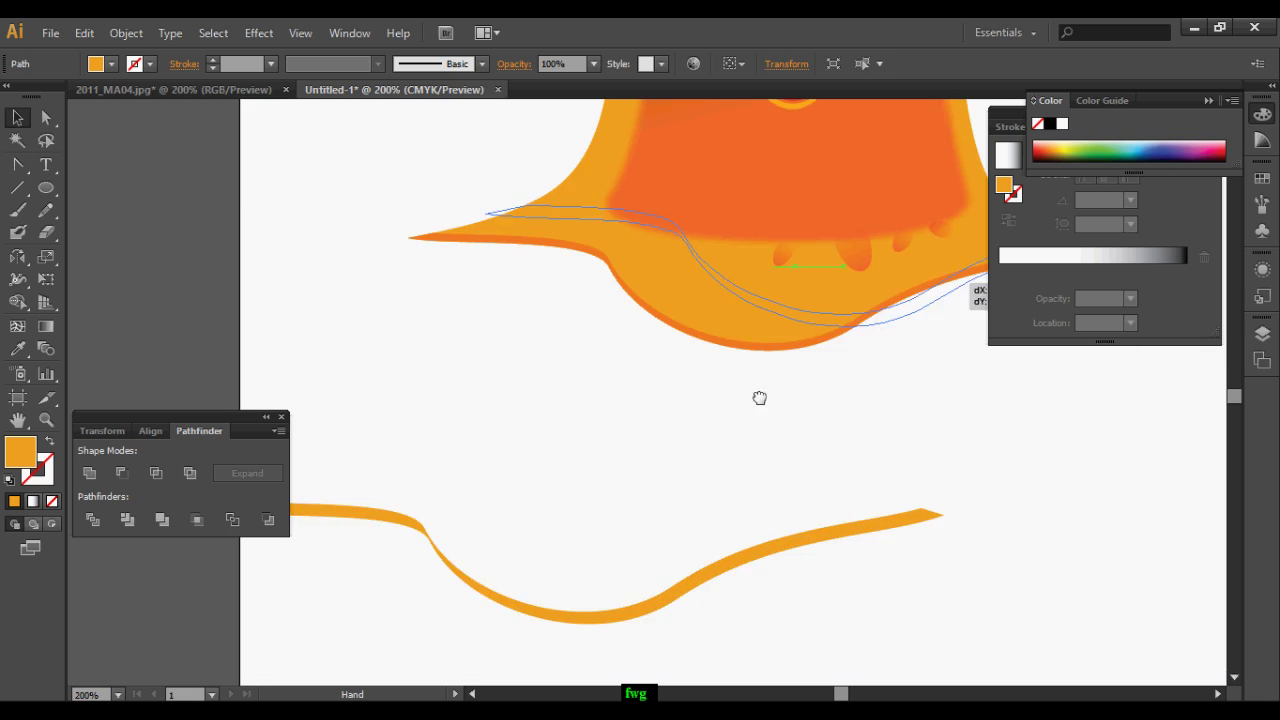
{"action": "left_click_drag", "start_coordinate": [760, 397], "coordinate": [631, 588]}
{"action": "left_click_drag", "start_coordinate": [721, 514], "coordinate": [637, 528]}
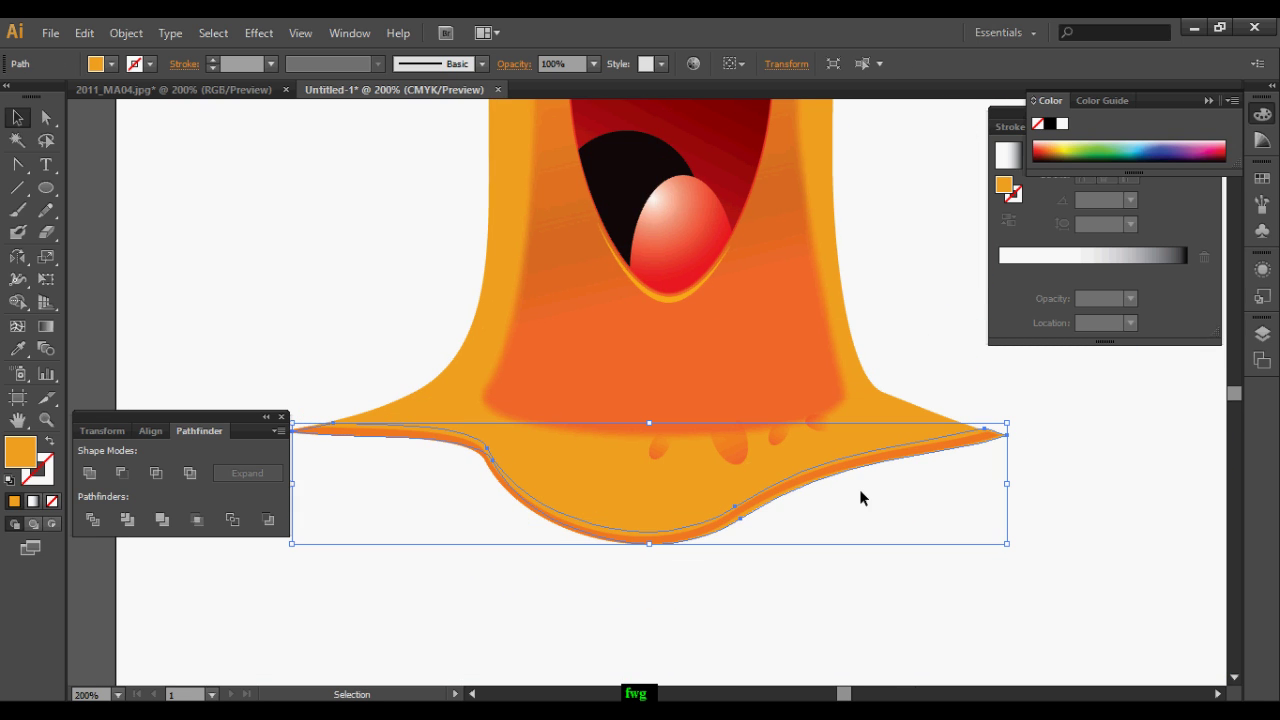
Recolor the second strip along the base to orange #FC7506
{"action": "left_click_drag", "start_coordinate": [791, 508], "coordinate": [529, 476]}
{"action": "key", "text": "ctrl+plus"}
{"action": "key", "text": "ctrl+plus"}
{"action": "key", "text": "ctrl+plus"}
{"action": "double_click", "coordinate": [46, 457]}
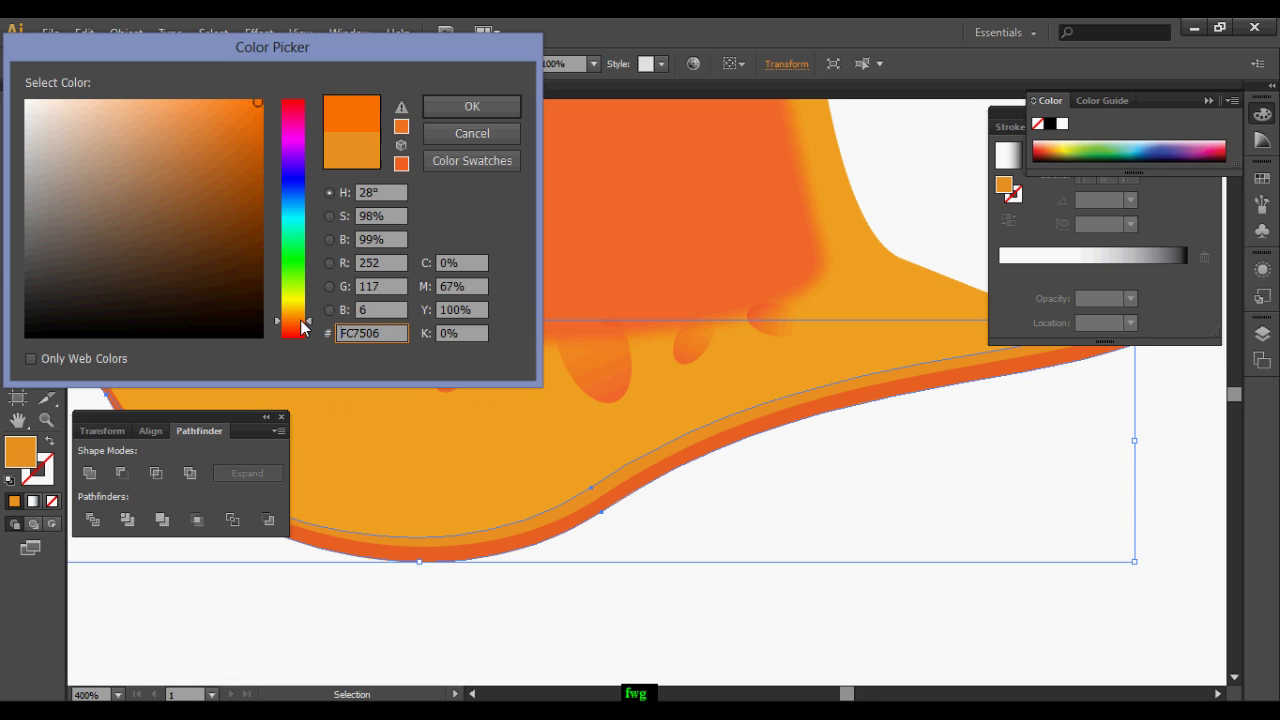
{"action": "left_click", "coordinate": [462, 106]}
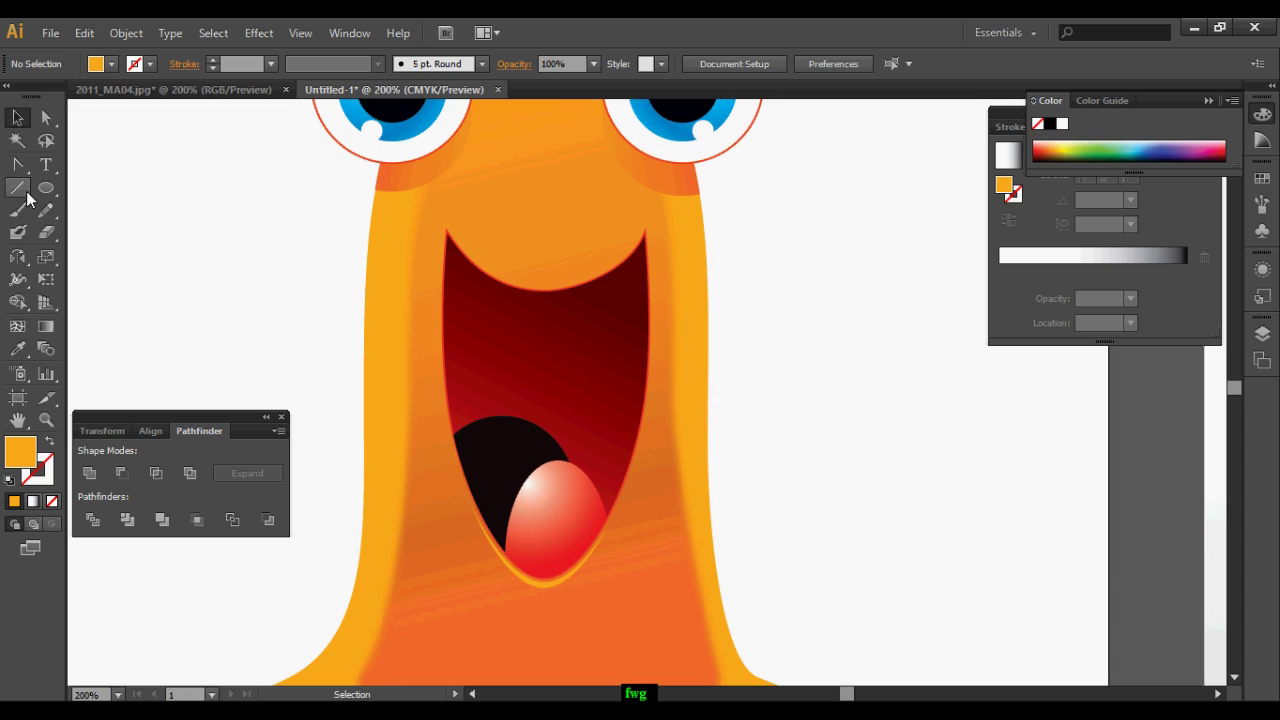
Draw a small upright rounded rectangle beside the monster as a tooth and fill it with a white-to-light-blue linear gradient
{"action": "left_click_drag", "start_coordinate": [46, 188], "coordinate": [100, 210]}
{"action": "left_click_drag", "start_coordinate": [247, 315], "coordinate": [248, 312]}
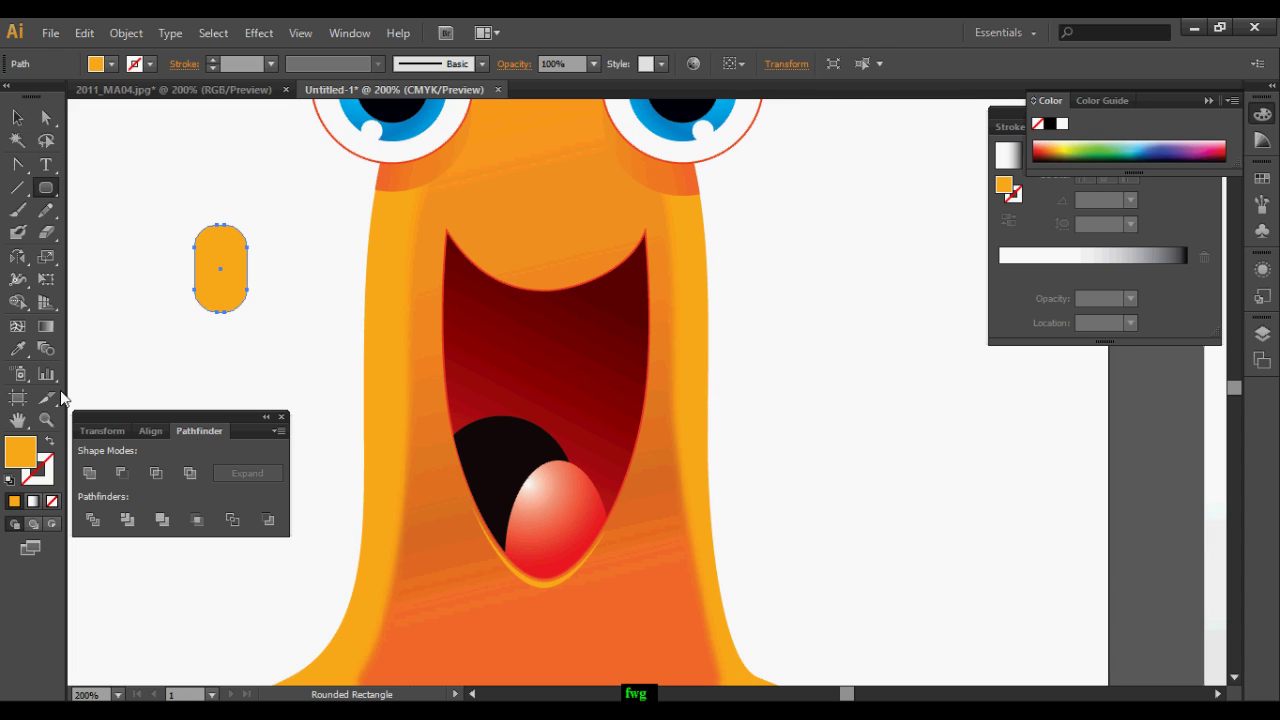
{"action": "left_click", "coordinate": [368, 138]}
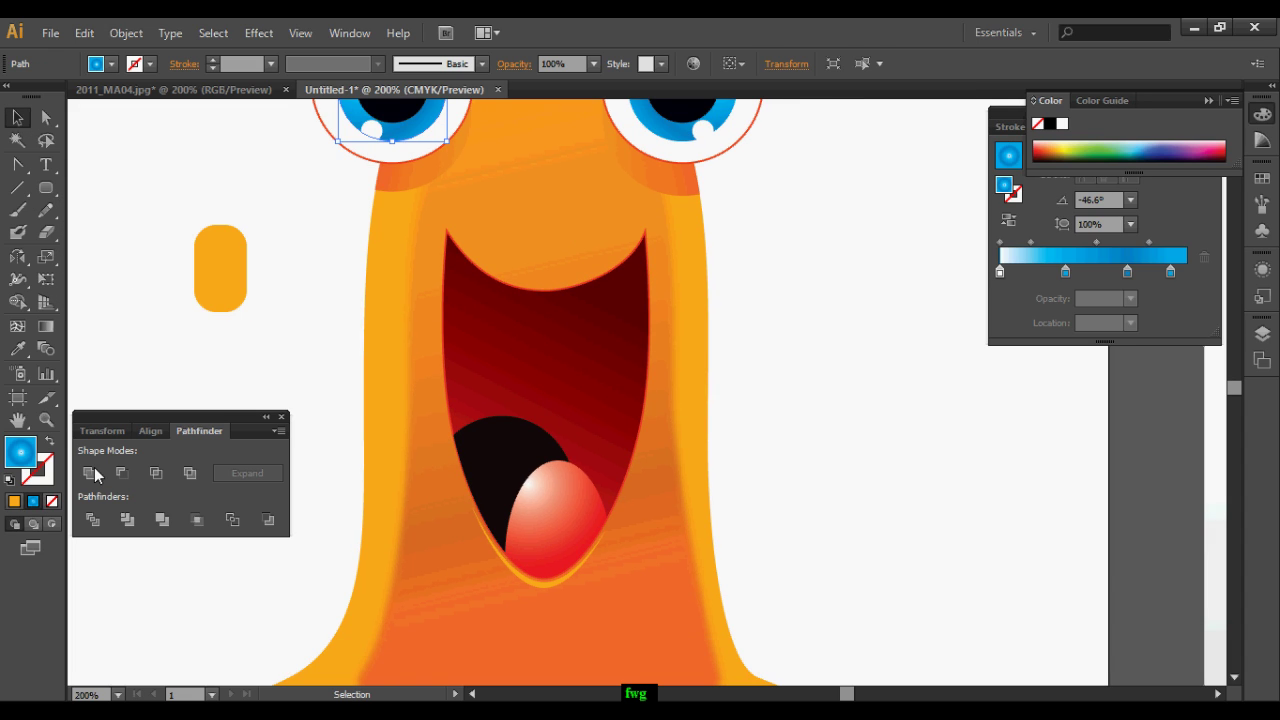
{"action": "left_click", "coordinate": [214, 281]}
{"action": "left_click", "coordinate": [33, 501]}
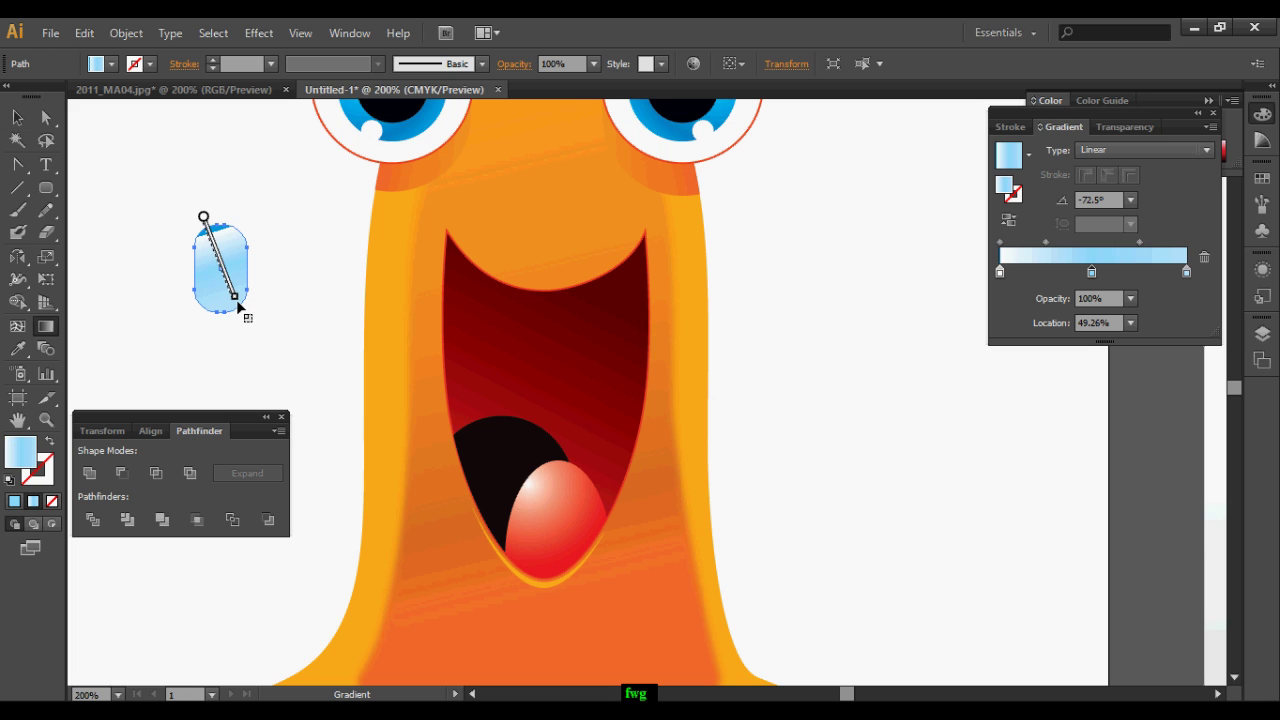
Build a pair of joined teeth from the rounded rectangle and intersect a copy with the mouth shape to trim its upper edge
{"action": "left_click_drag", "start_coordinate": [224, 288], "coordinate": [879, 307]}
{"action": "left_click", "coordinate": [309, 331]}
{"action": "left_click", "coordinate": [613, 330], "text": "shift"}
{"action": "left_click", "coordinate": [156, 473]}
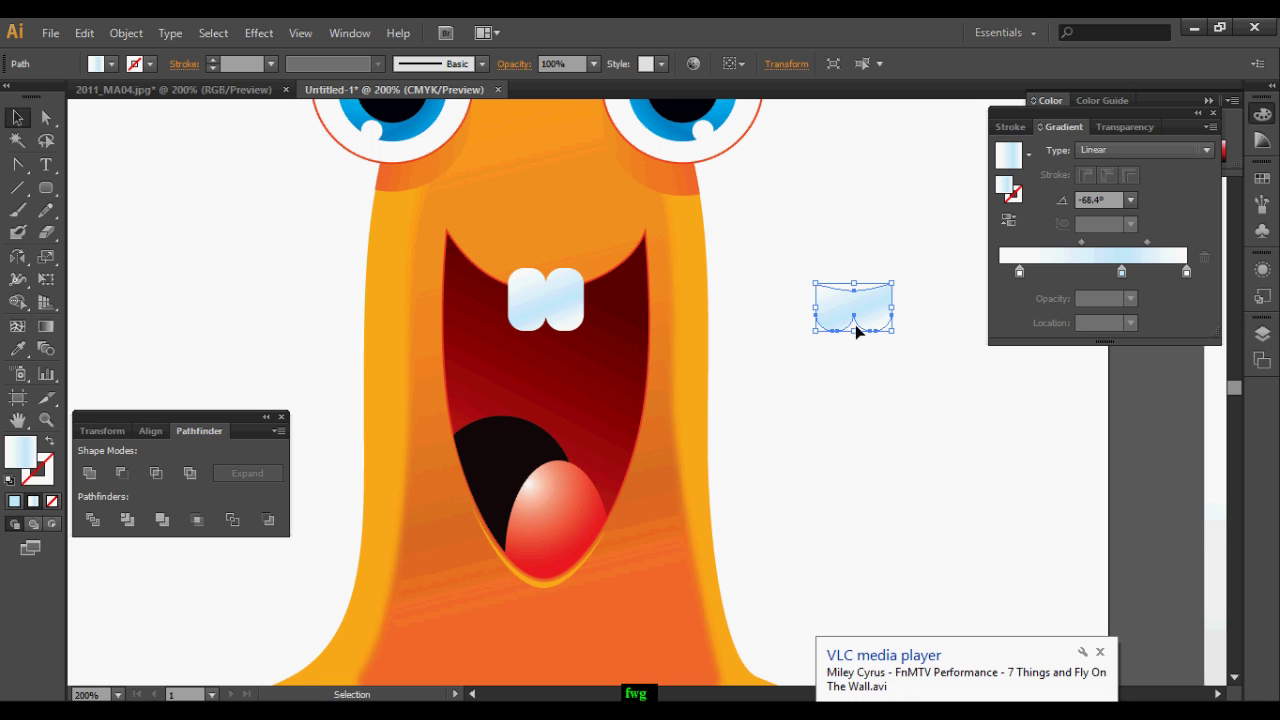
Delete the untrimmed teeth and place the trimmed pair in the mouth, flush against the upper lip
{"action": "left_click", "coordinate": [576, 315]}
{"action": "key", "text": "Delete"}
{"action": "left_click_drag", "start_coordinate": [862, 322], "coordinate": [571, 345]}
{"action": "scroll", "coordinate": [560, 328], "scroll_direction": "up", "scroll_amount": 5}
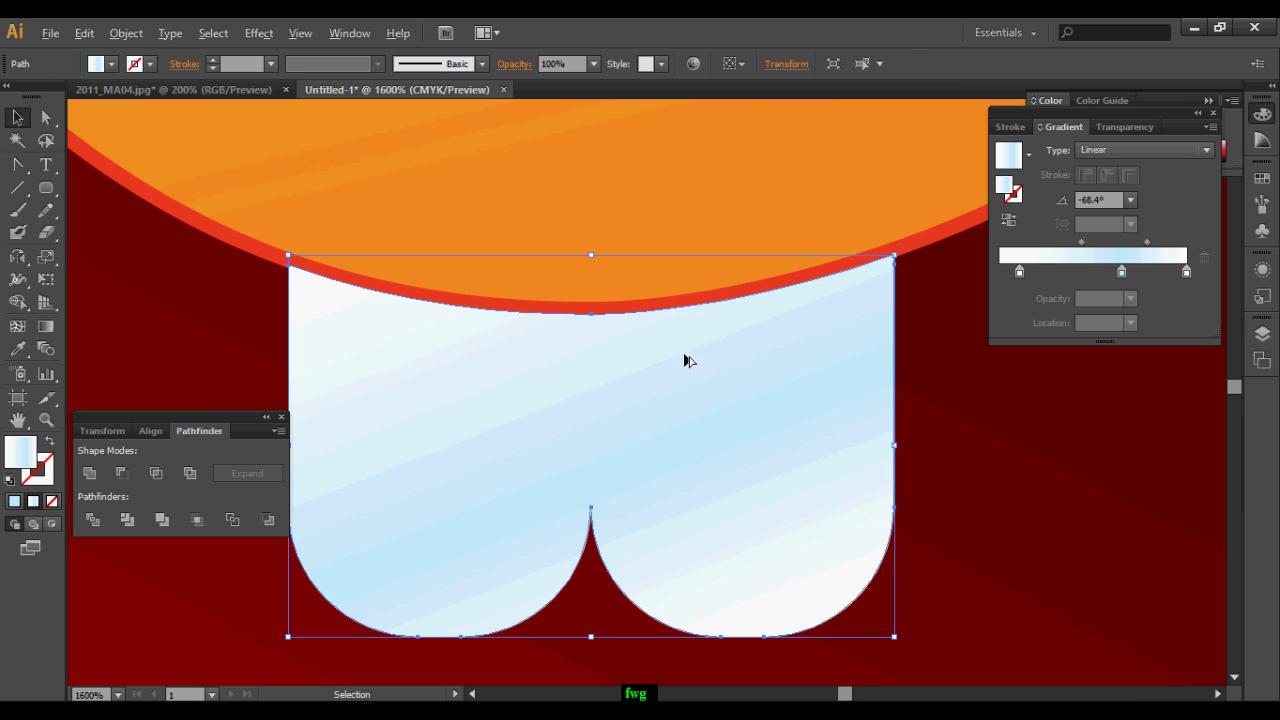
{"action": "scroll", "coordinate": [718, 361], "scroll_direction": "down", "scroll_amount": 9}
{"action": "scroll", "coordinate": [811, 382], "scroll_direction": "up", "scroll_amount": 2}
{"action": "left_click", "coordinate": [811, 382]}
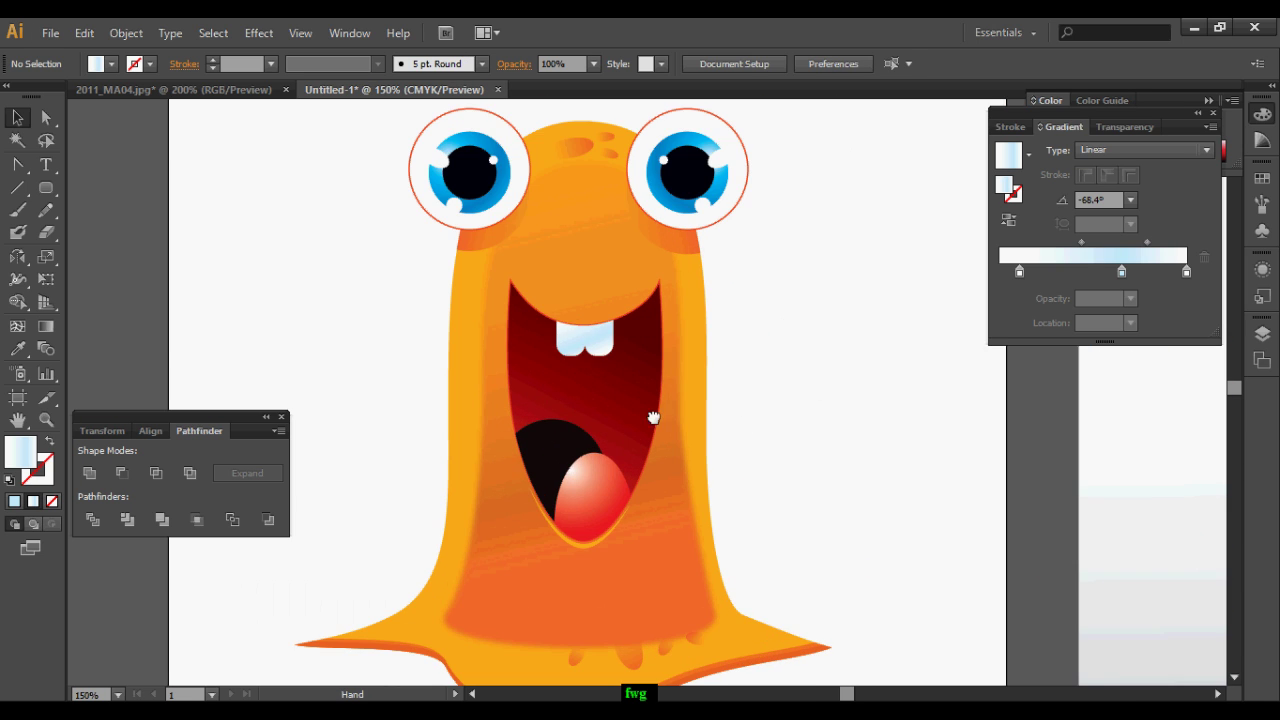
Duplicate the whole monster below the original and reflect the copy across the horizontal axis
{"action": "left_click_drag", "start_coordinate": [651, 417], "coordinate": [601, 406]}
{"action": "scroll", "coordinate": [601, 406], "scroll_direction": "down", "scroll_amount": 2}
{"action": "left_click_drag", "start_coordinate": [379, 189], "coordinate": [379, 189]}
{"action": "left_click_drag", "start_coordinate": [548, 435], "coordinate": [564, 566]}
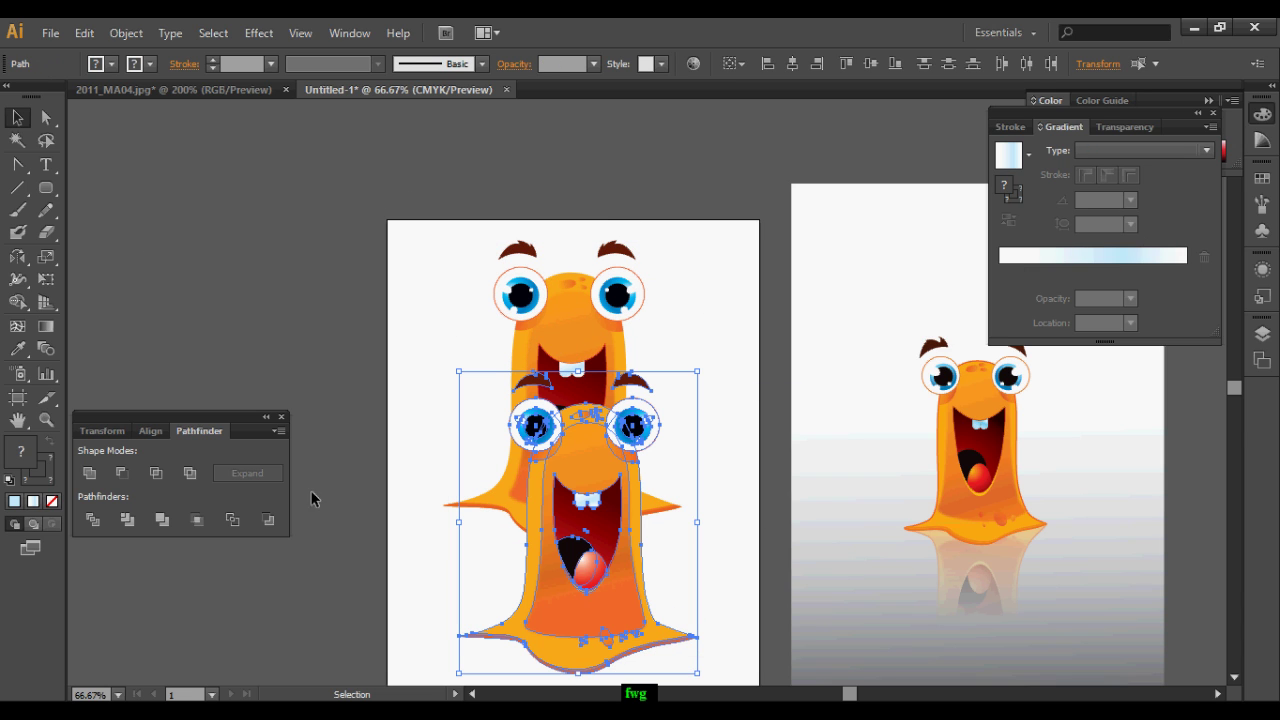
{"action": "key", "text": "o"}
{"action": "key", "text": "Return"}
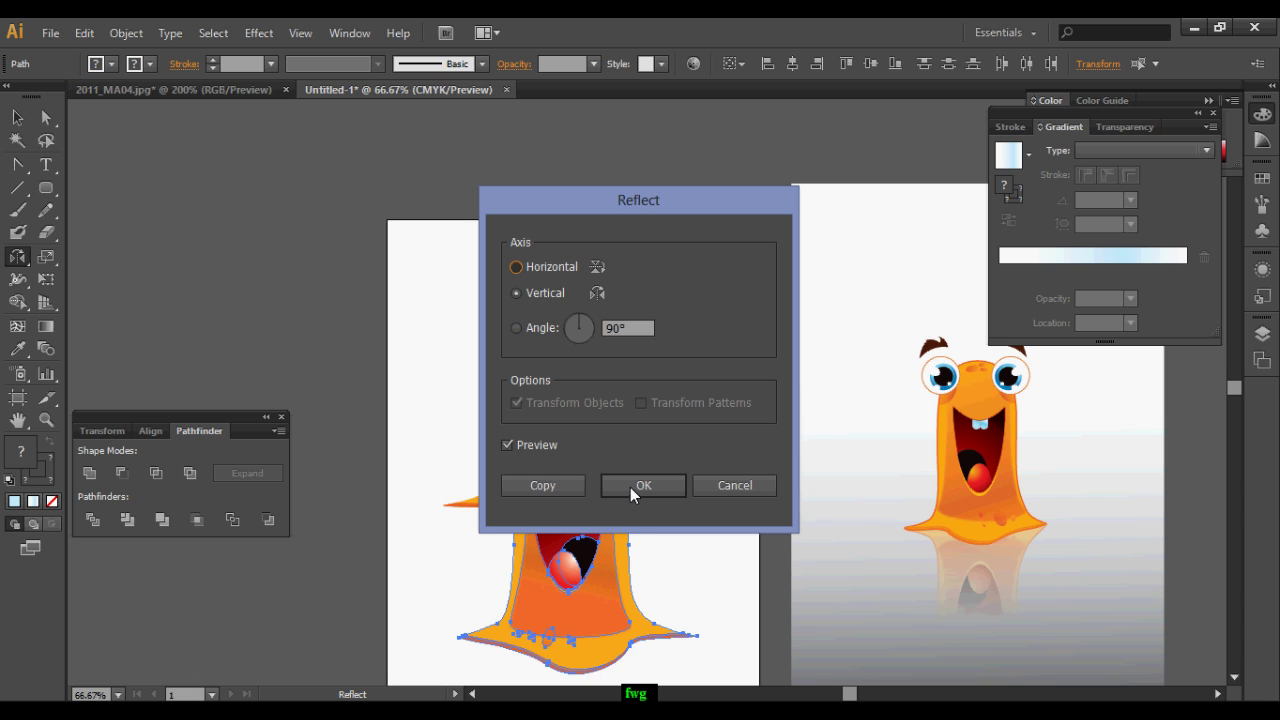
{"action": "left_click", "coordinate": [631, 488]}
Move the upside-down monster copy directly beneath the original's base
{"action": "key", "text": "space"}
{"action": "left_click_drag", "start_coordinate": [610, 492], "coordinate": [576, 304]}
{"action": "left_click", "coordinate": [13, 118]}
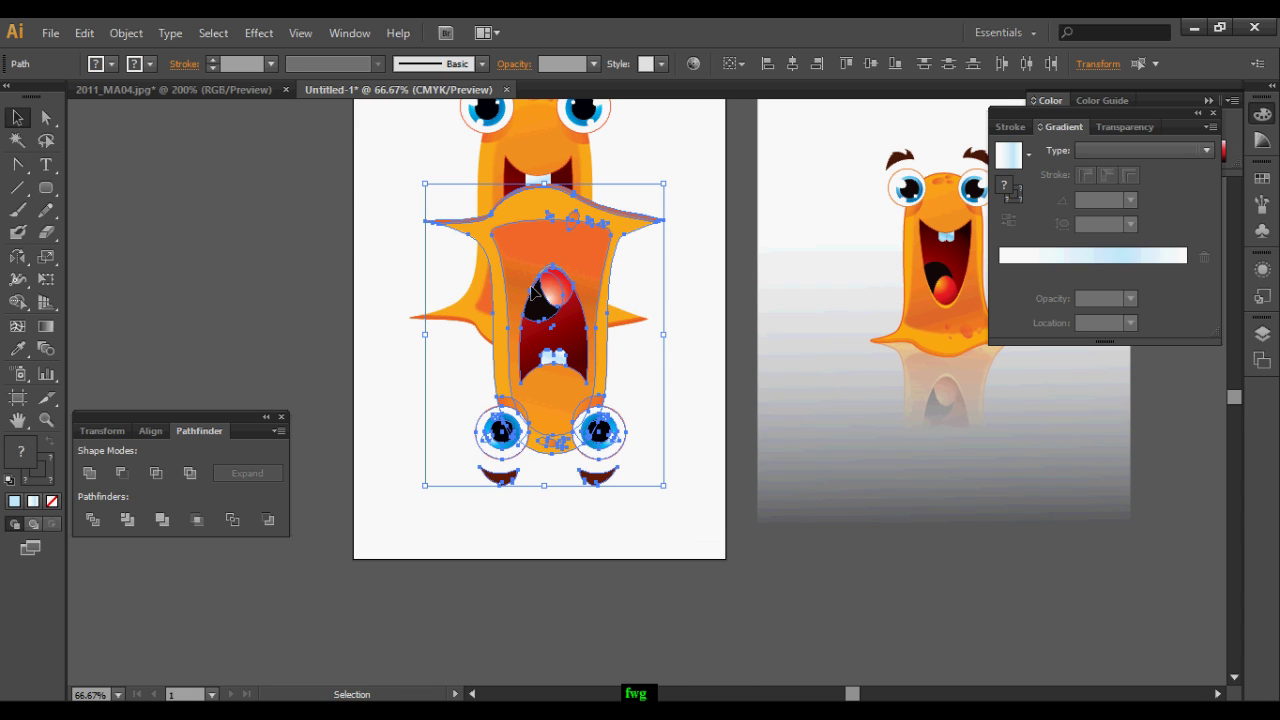
{"action": "left_click_drag", "start_coordinate": [569, 259], "coordinate": [554, 379]}
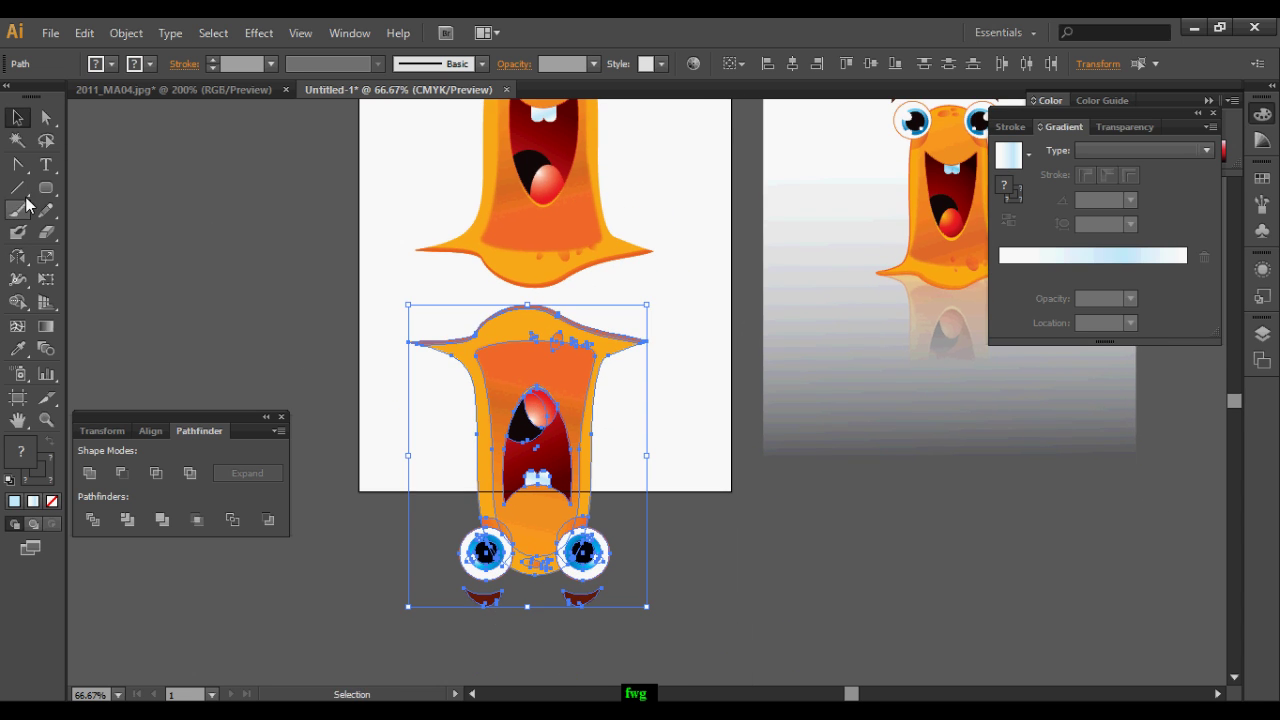
Draw a rectangle covering the whole upside-down monster and fill it with a white-to-black linear gradient
{"action": "left_click_drag", "start_coordinate": [46, 188], "coordinate": [110, 187]}
{"action": "left_click_drag", "start_coordinate": [278, 306], "coordinate": [806, 664]}
{"action": "key", "text": "g"}
{"action": "left_click", "coordinate": [1027, 155]}
{"action": "left_click", "coordinate": [925, 189]}
Select the gradient rectangle with the upside-down monster and make an opacity mask from them
{"action": "left_click", "coordinate": [1122, 127]}
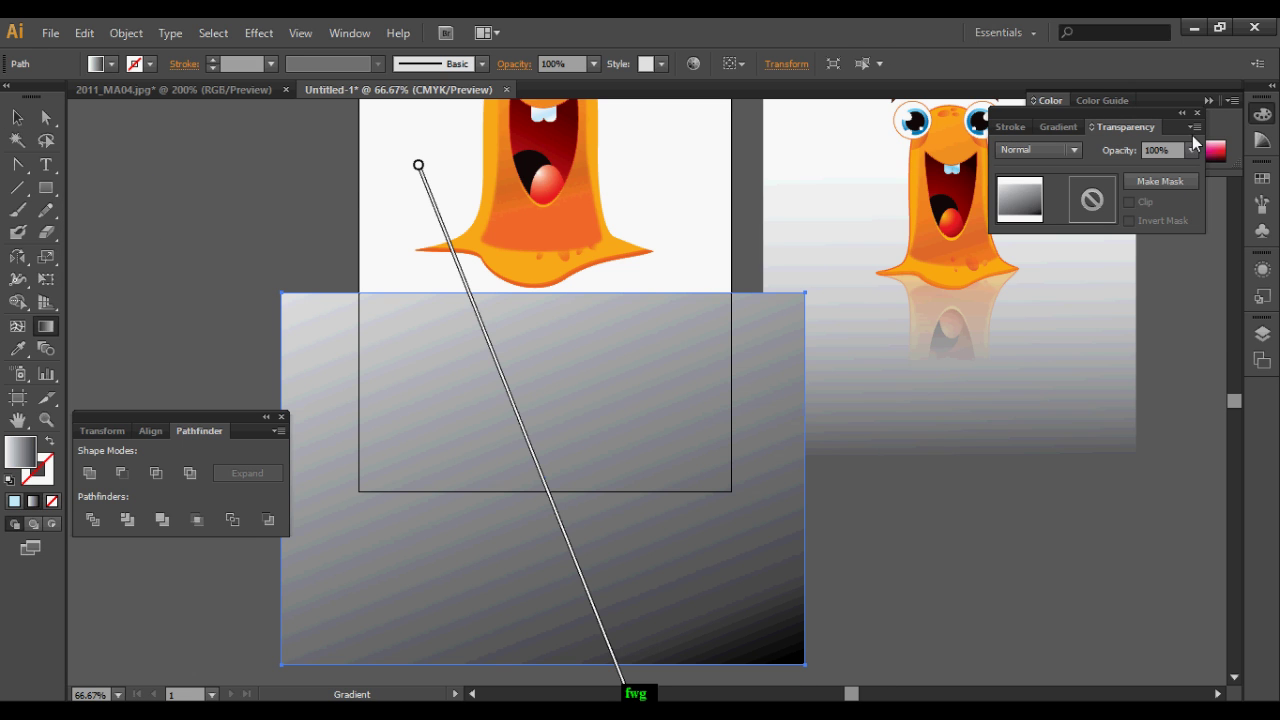
{"action": "left_click_drag", "start_coordinate": [259, 290], "coordinate": [827, 690]}
{"action": "left_click_drag", "start_coordinate": [678, 670], "coordinate": [516, 394]}
{"action": "left_click_drag", "start_coordinate": [402, 257], "coordinate": [643, 309]}
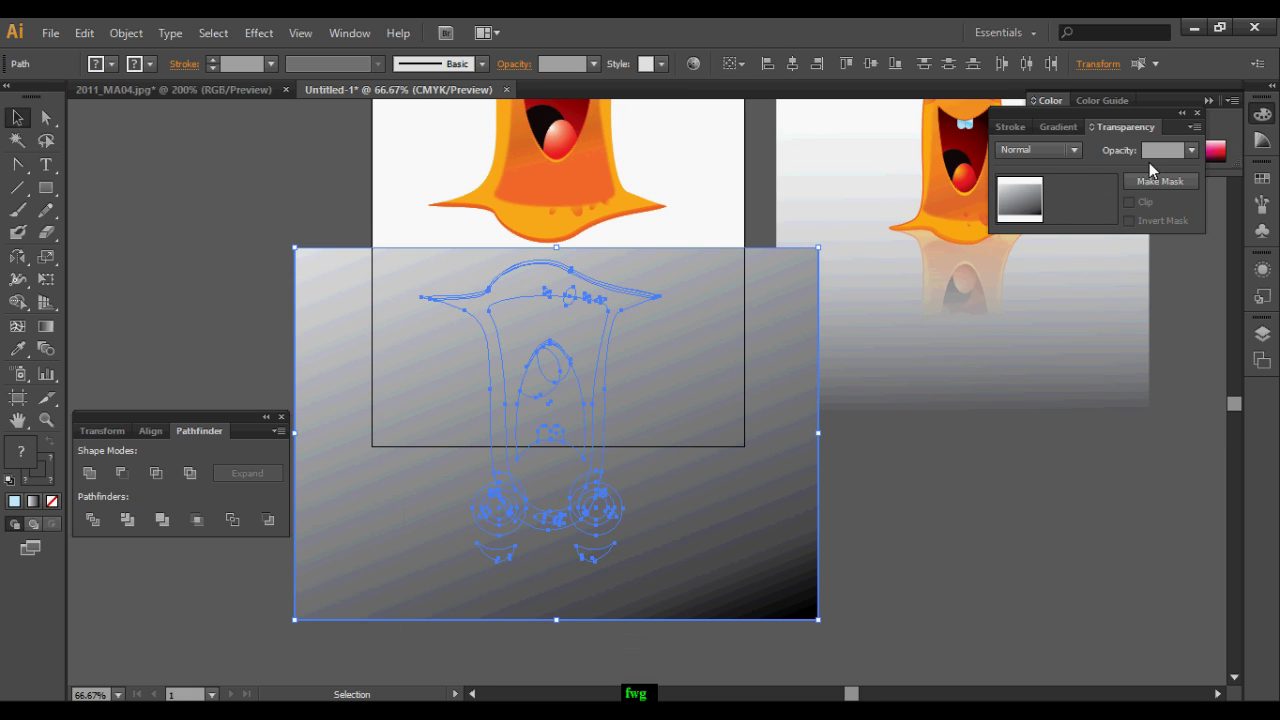
{"action": "left_click", "coordinate": [1192, 129]}
{"action": "left_click", "coordinate": [1014, 177]}
Edit the opacity mask's gradient to run nearly vertically, fading the reflection out around the teeth
{"action": "left_click", "coordinate": [1093, 199]}
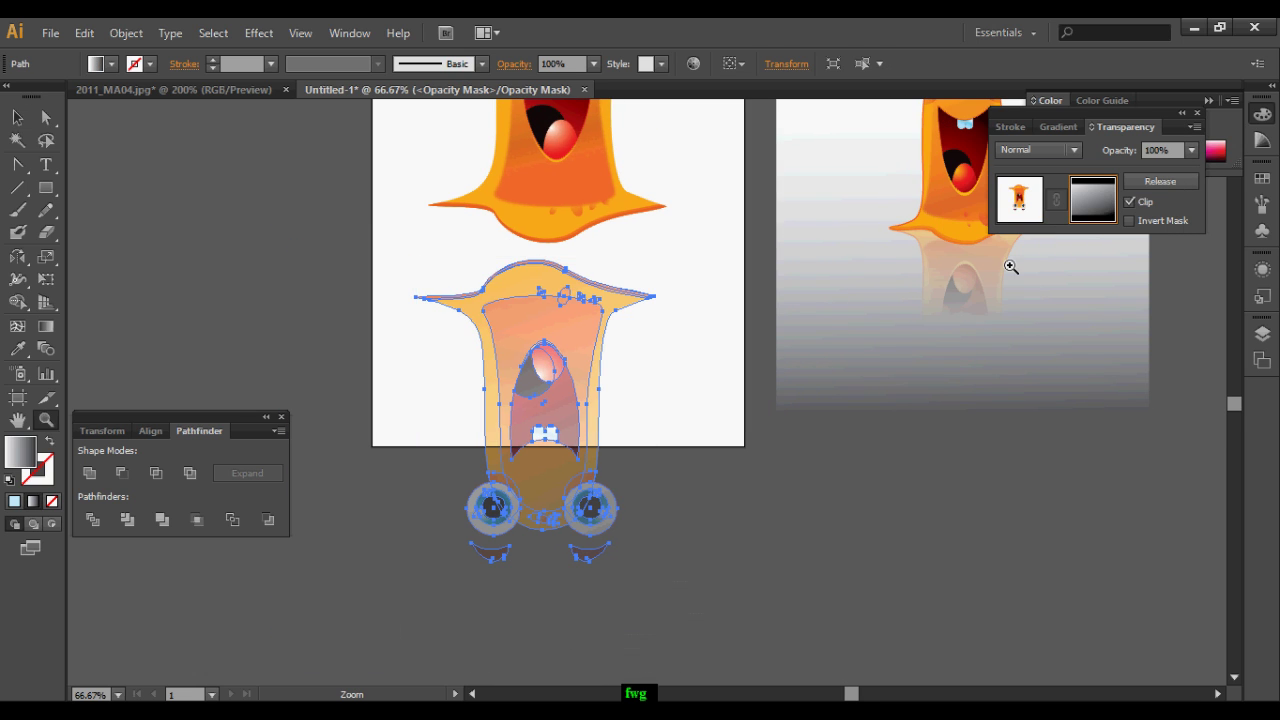
{"action": "key", "text": "z"}
{"action": "left_click", "coordinate": [46, 326]}
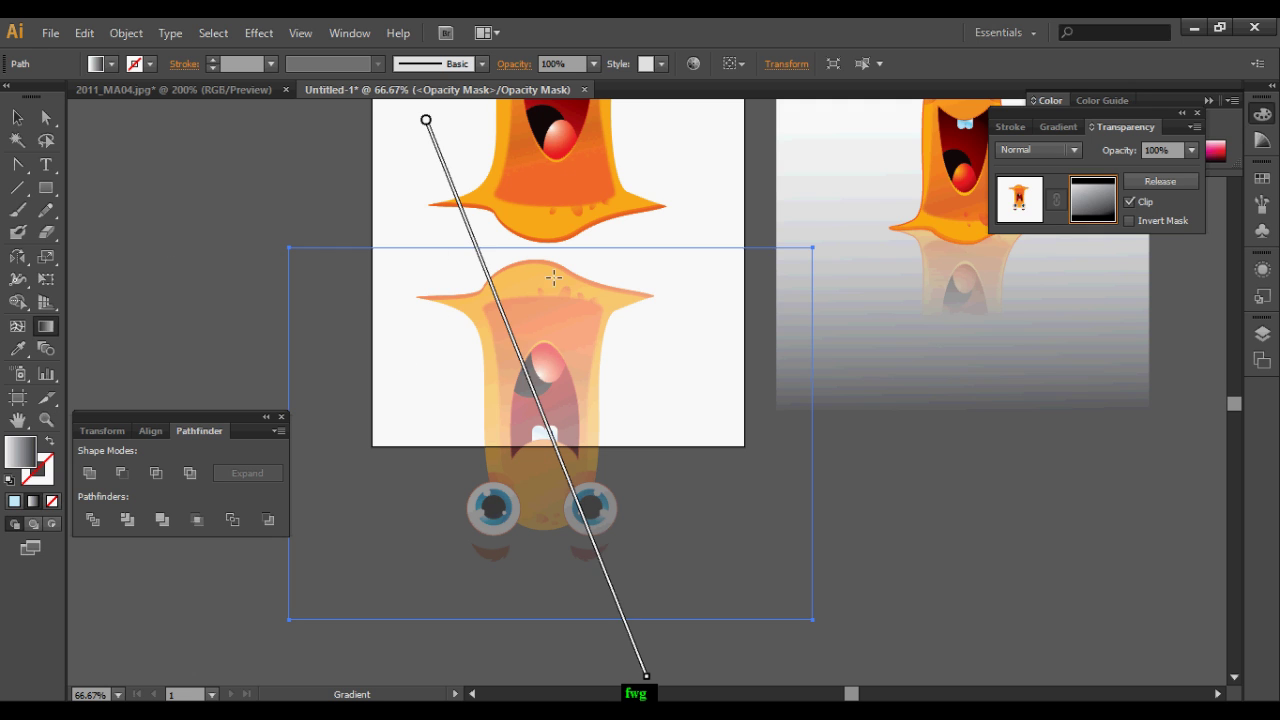
{"action": "left_click_drag", "start_coordinate": [497, 123], "coordinate": [511, 452]}
Leave mask editing and move the faded reflection up until its side tips meet those of the original monster
{"action": "left_click", "coordinate": [18, 118]}
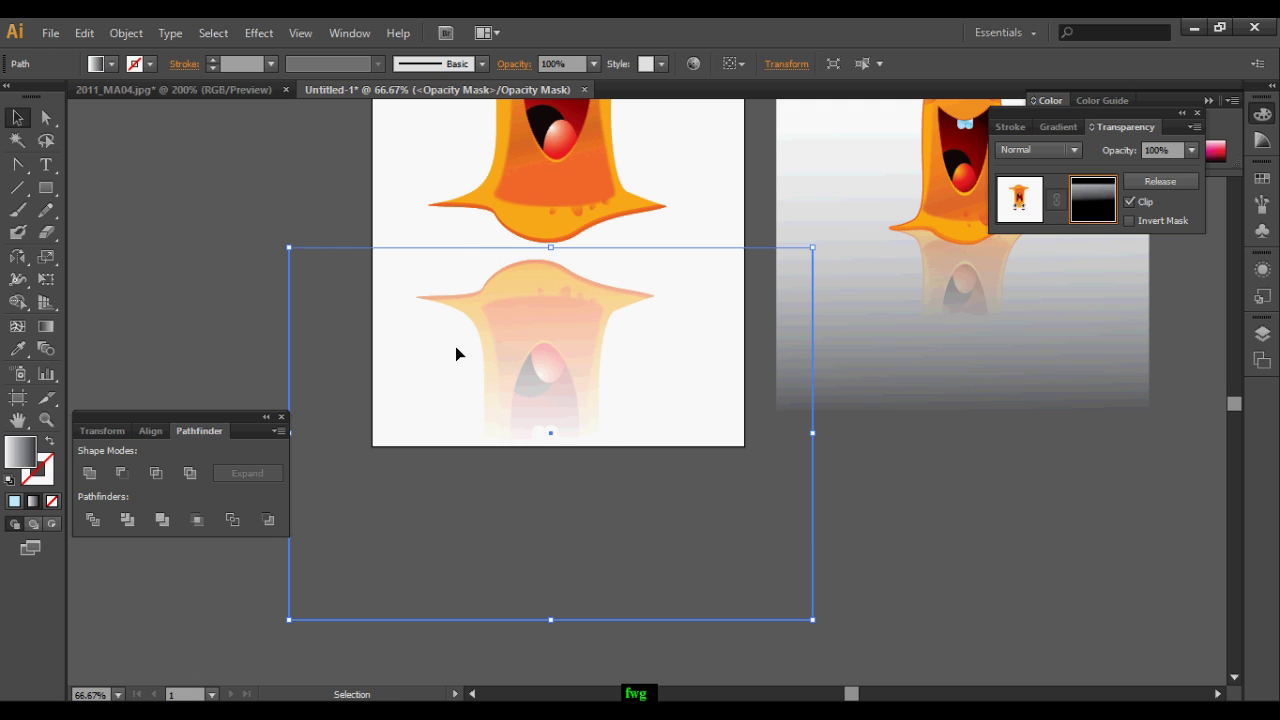
{"action": "left_click", "coordinate": [1006, 218]}
{"action": "left_click_drag", "start_coordinate": [543, 371], "coordinate": [560, 291]}
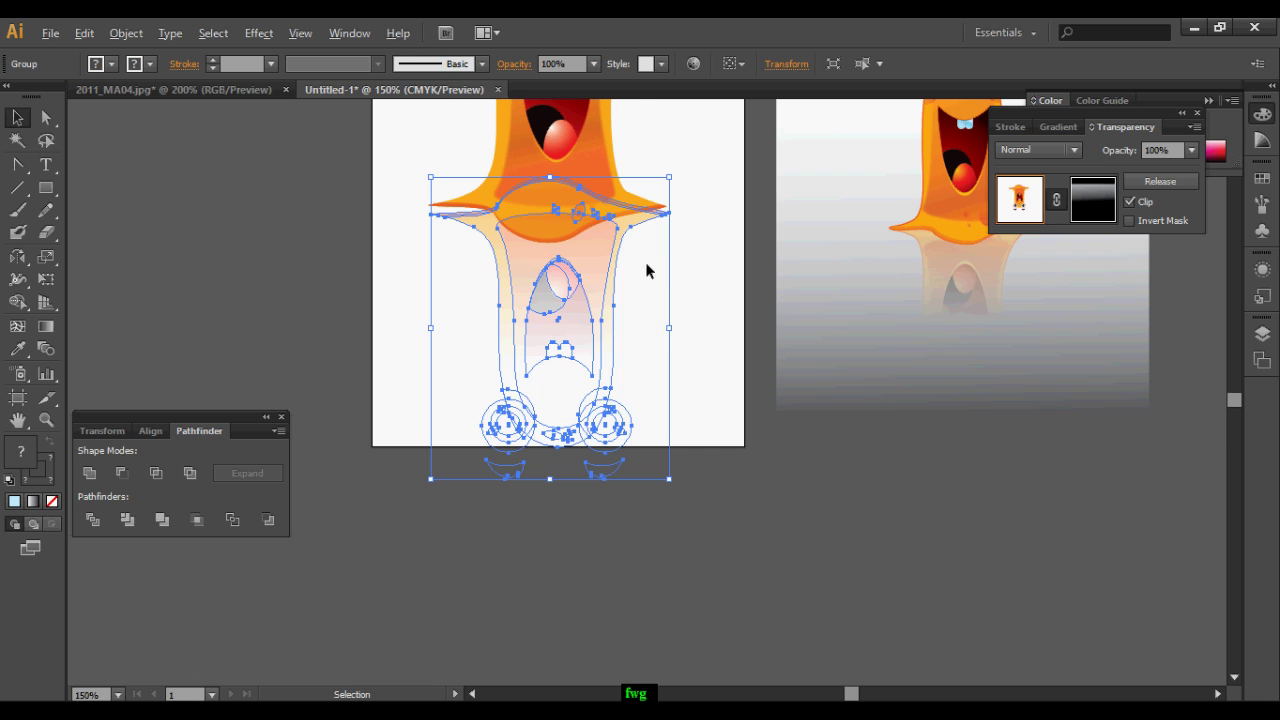
Isolate the reflection group and move the anchor points at its base's right tip slightly downward
{"action": "scroll", "coordinate": [600, 215], "scroll_direction": "up", "scroll_amount": 2}
{"action": "double_click", "coordinate": [747, 241]}
{"action": "left_click", "coordinate": [782, 235]}
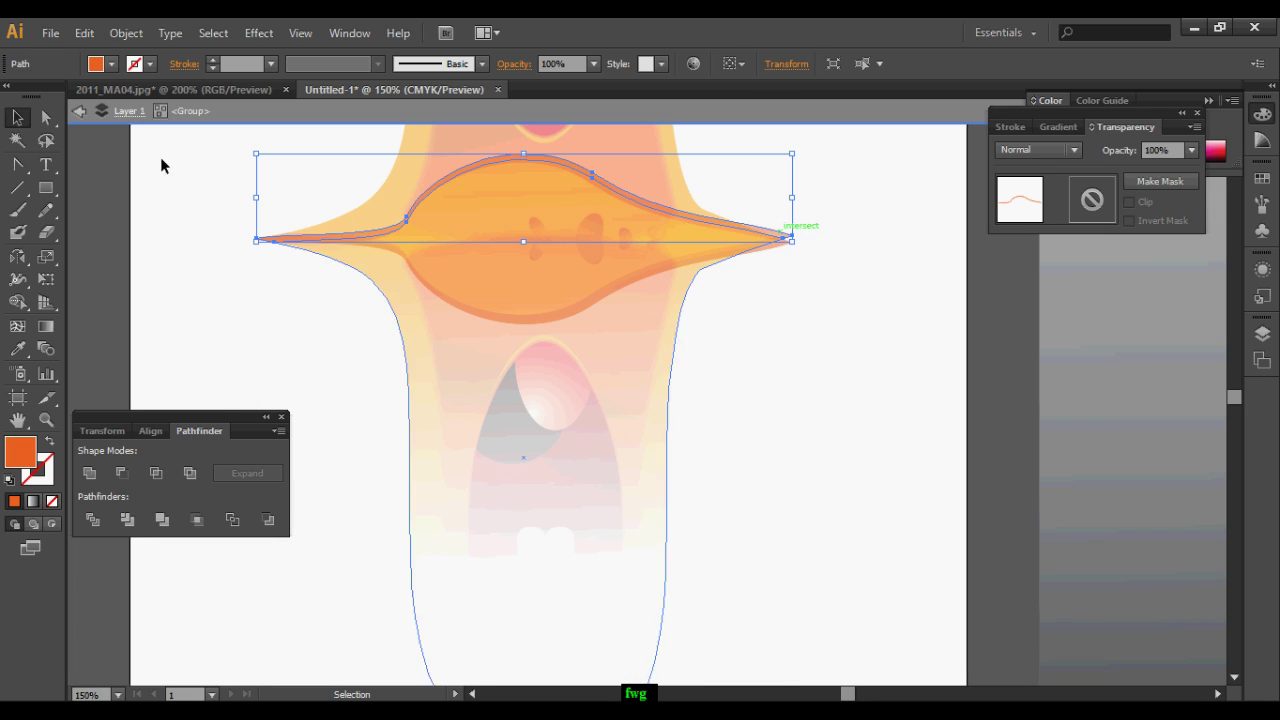
{"action": "key", "text": "a"}
{"action": "left_click_drag", "start_coordinate": [815, 218], "coordinate": [752, 270]}
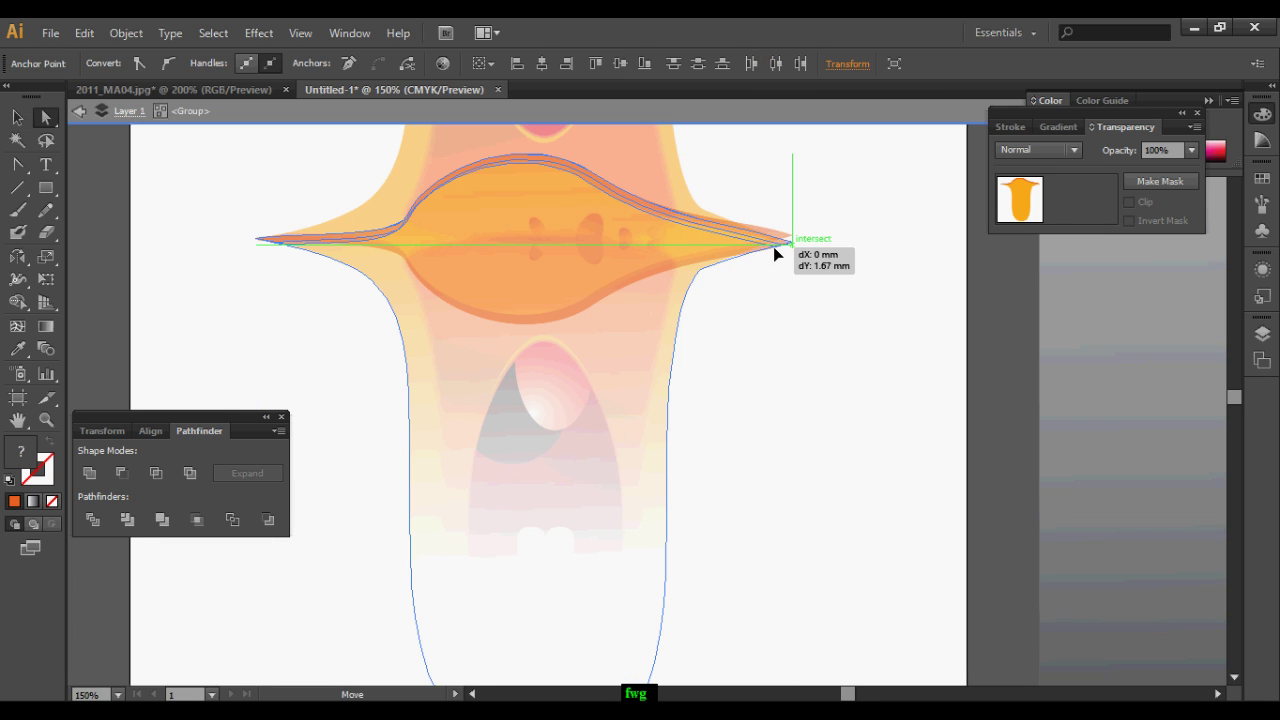